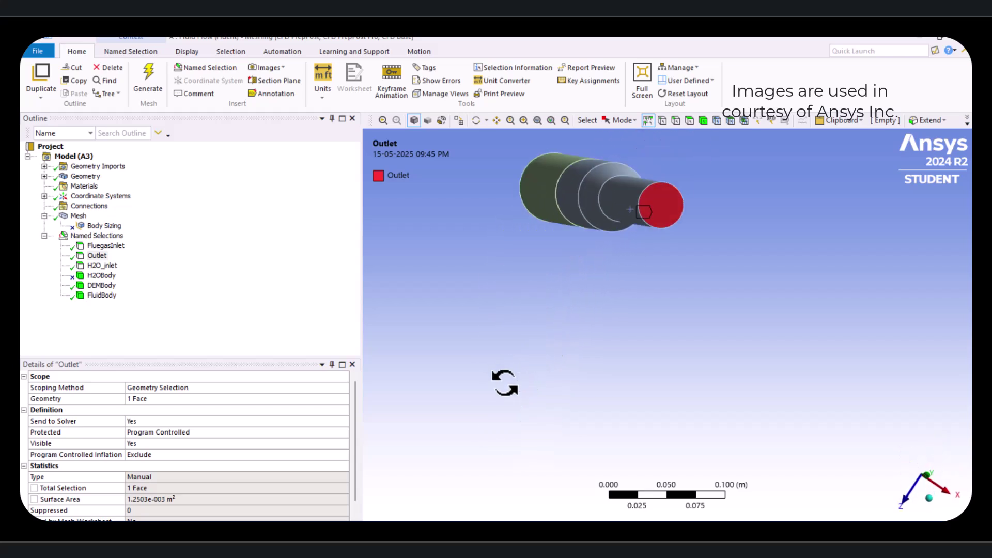
# - Inspect the DEMBody and FluidBody named selections on the model from several angles
pyautogui.moveTo(560, 336); pyautogui.dragTo(655, 215, button='middle')
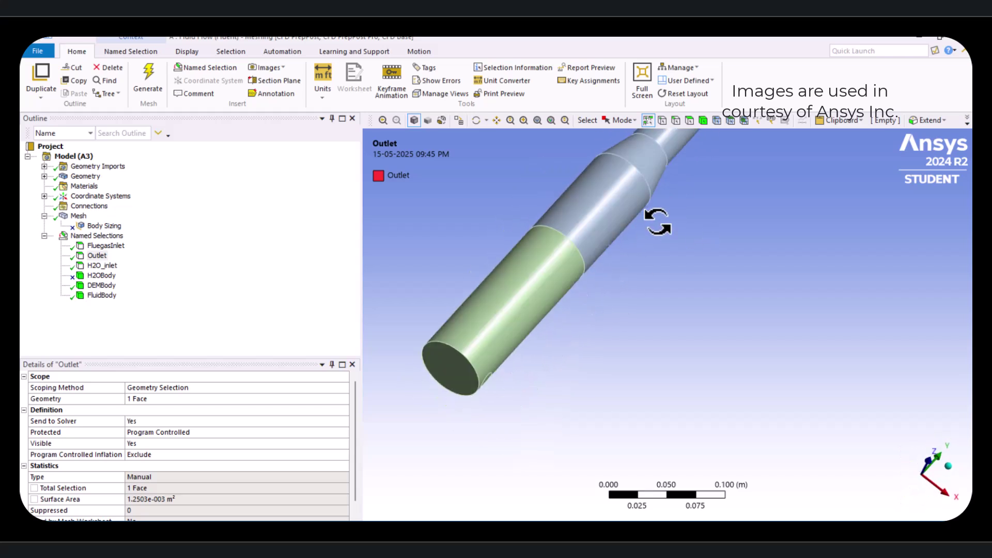
pyautogui.click(101, 286)
pyautogui.keyDown('ctrl'); pyautogui.moveTo(498, 305); pyautogui.dragTo(530, 381, button='middle'); pyautogui.keyUp('ctrl')
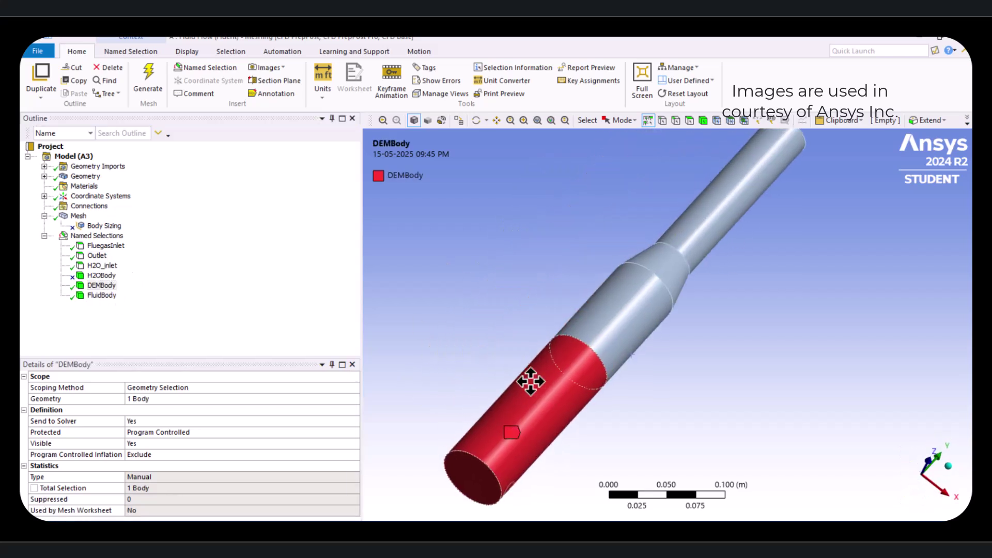
pyautogui.click(101, 295)
pyautogui.moveTo(594, 284); pyautogui.dragTo(659, 274, button='middle')
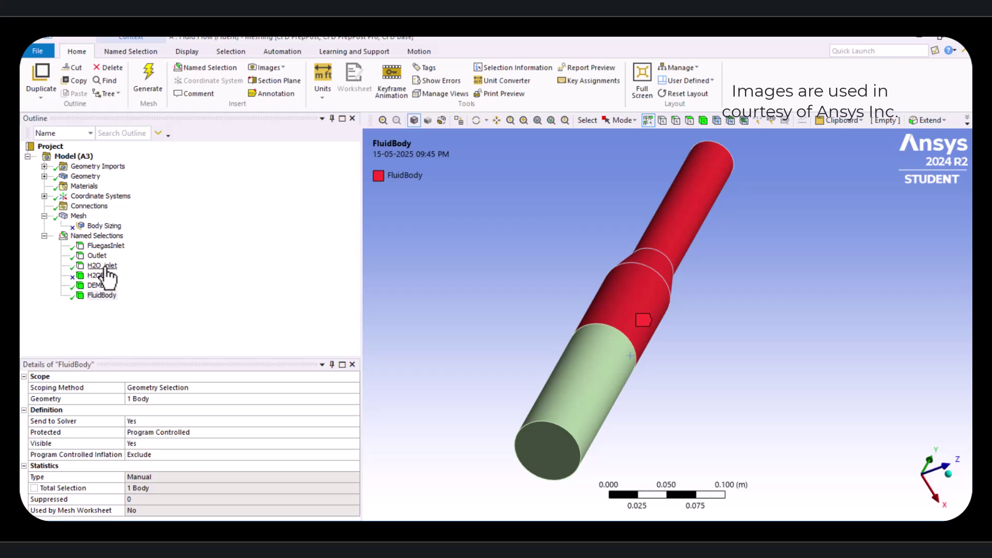
pyautogui.moveTo(686, 350); pyautogui.dragTo(649, 327, button='middle')
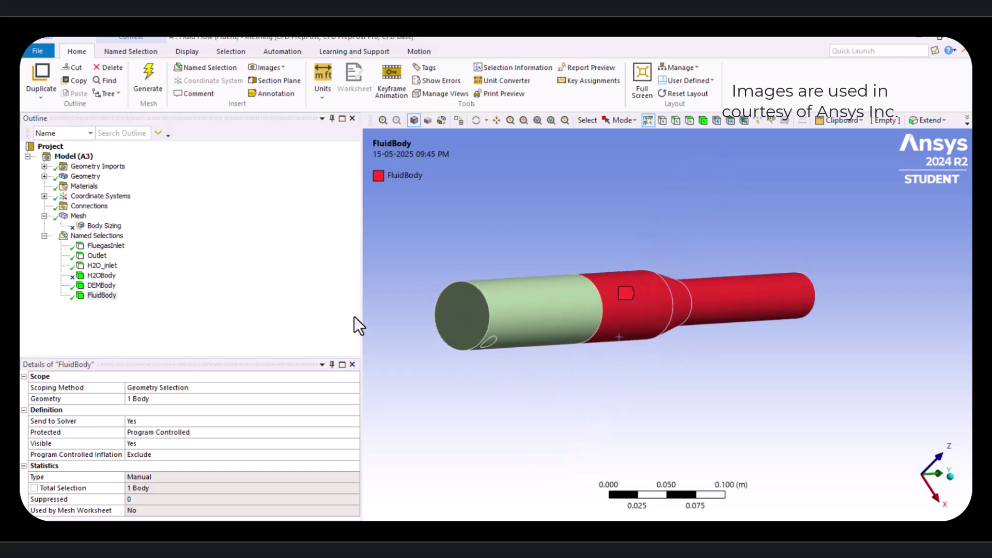
# - Leave the meshing window, open the project's Setup in Fluent and review the General gravity settings
pyautogui.click(957, 49)
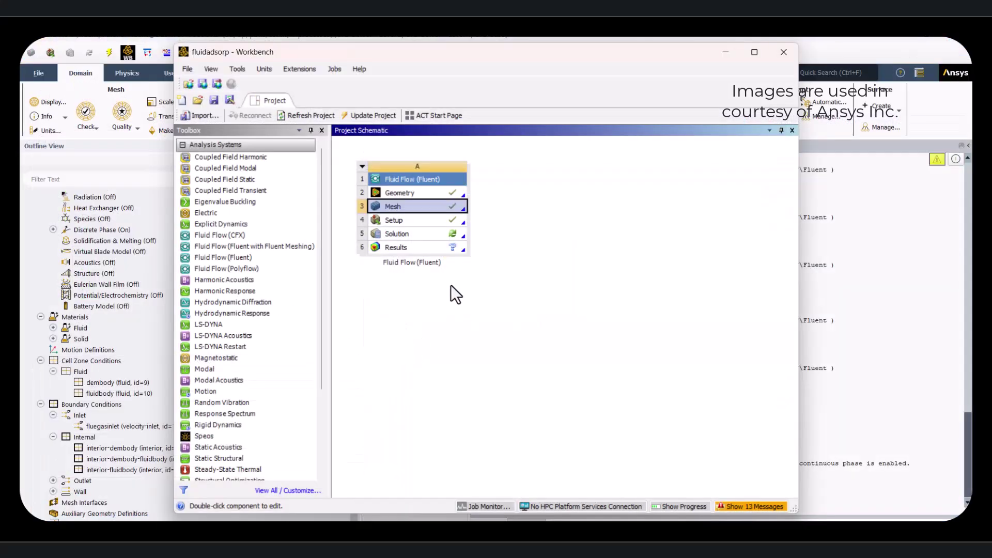
pyautogui.doubleClick(397, 221)
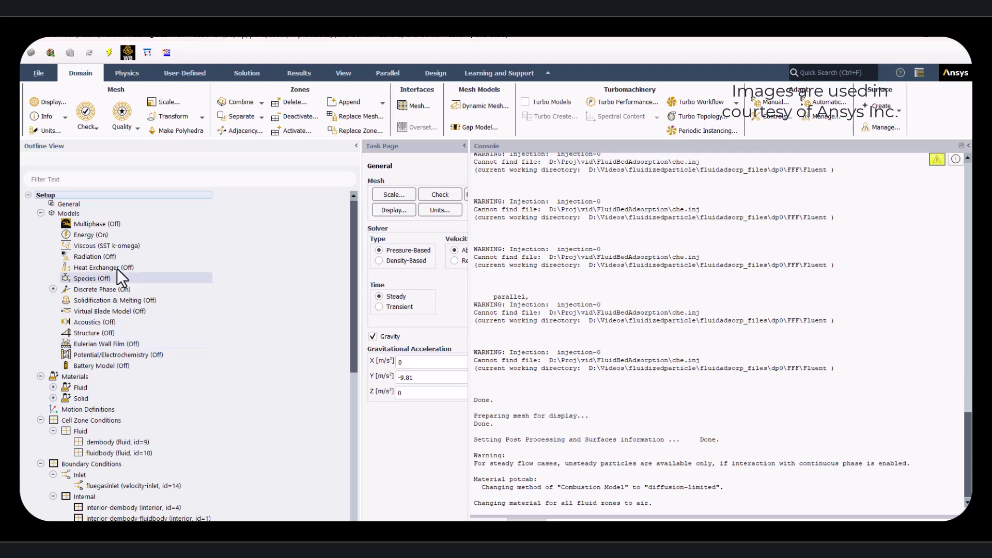
pyautogui.click(97, 203)
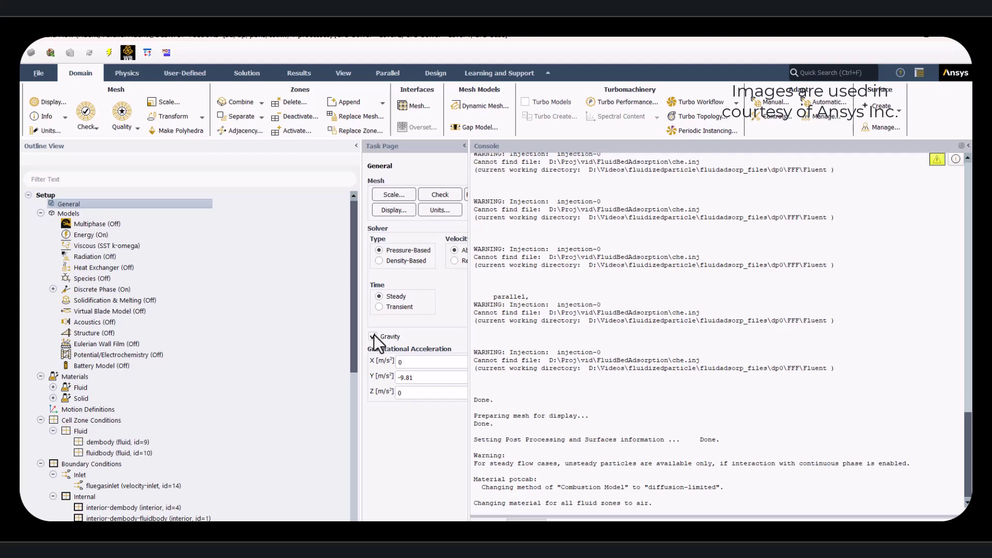
pyautogui.moveTo(398, 377); pyautogui.dragTo(416, 379)
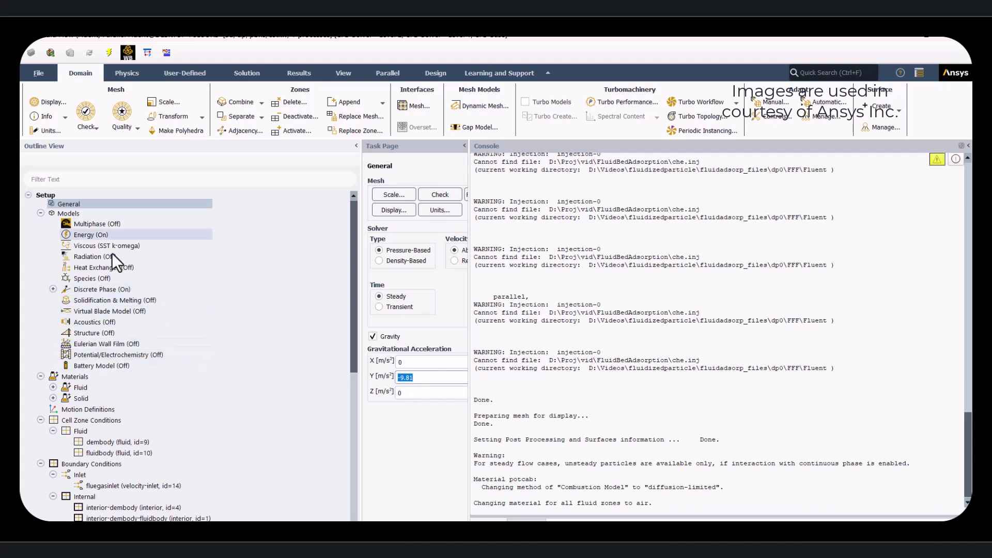
# - Expand the discrete phase, solid and fluid material entries, and review the properties of potbicarb and potcarb
pyautogui.click(53, 289)
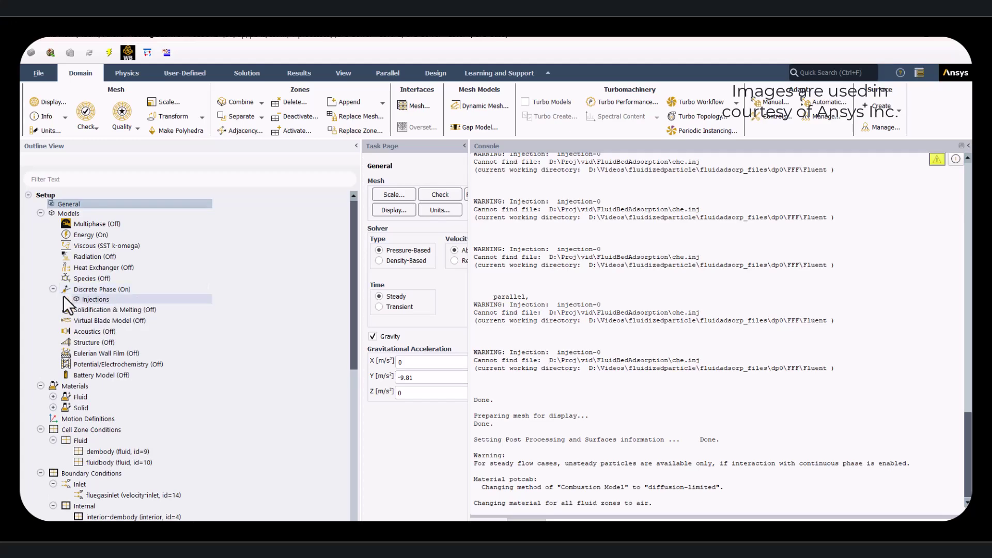
pyautogui.scroll(-4, 77, 336)
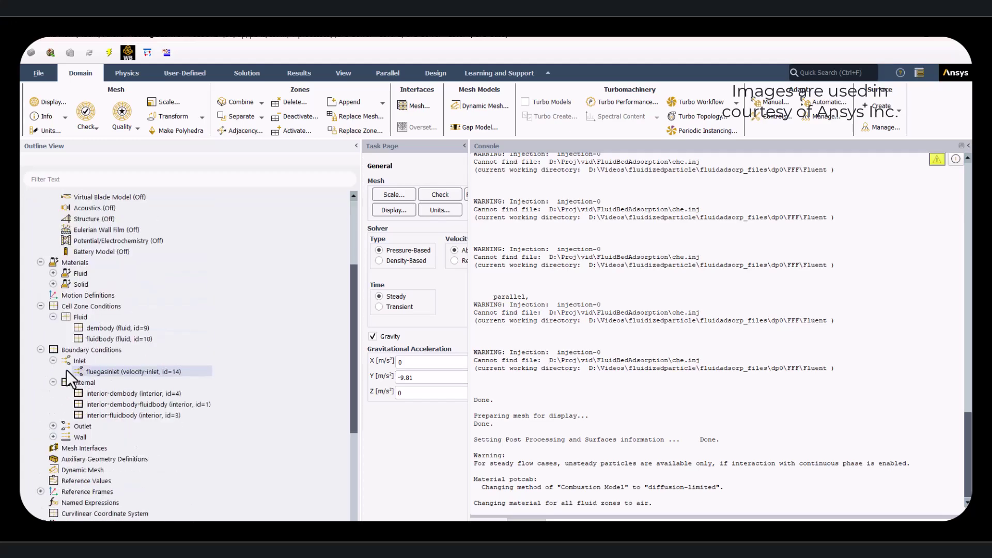
pyautogui.click(52, 284)
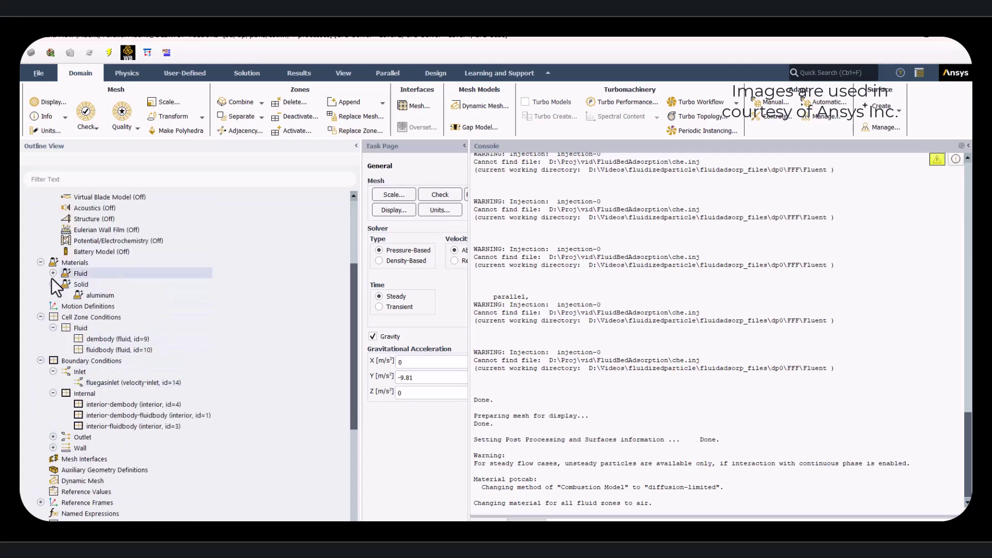
pyautogui.click(53, 273)
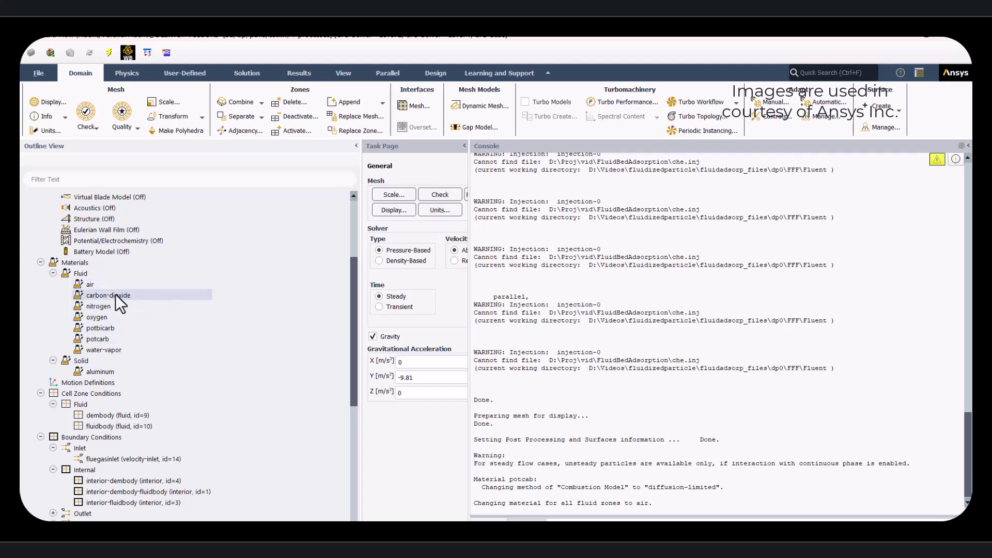
pyautogui.doubleClick(99, 329)
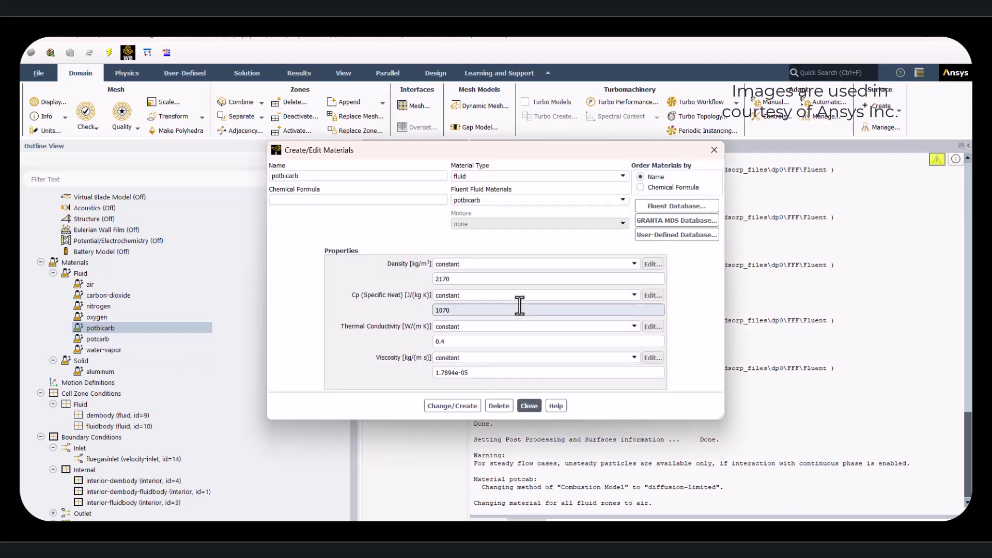
pyautogui.click(713, 151)
pyautogui.doubleClick(101, 339)
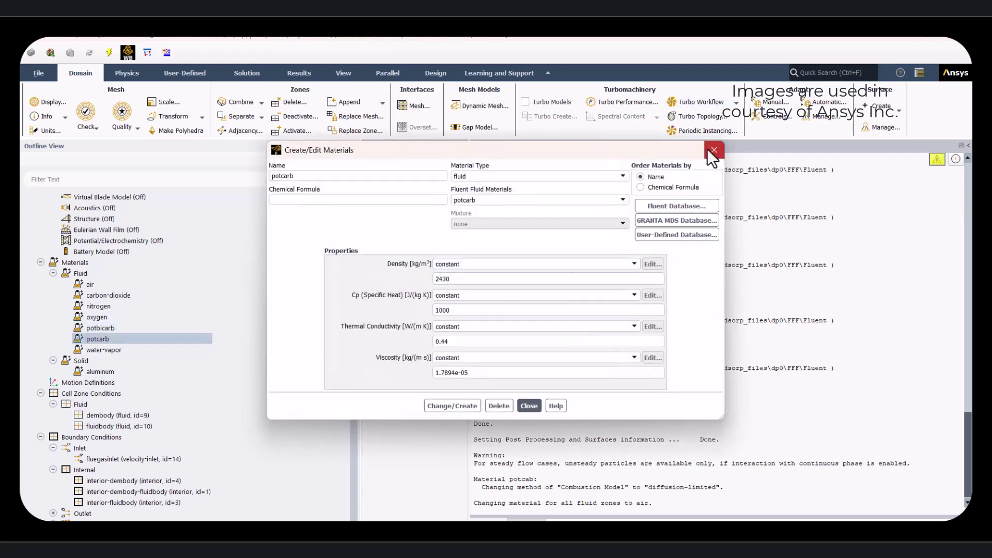
pyautogui.click(713, 151)
# - Enable Species Transport with Volumetric and Particle reactions, Finite-Rate/No TCI interaction and the Stiff Chemistry Solver
pyautogui.scroll(3, 96, 290)
pyautogui.doubleClick(93, 251)
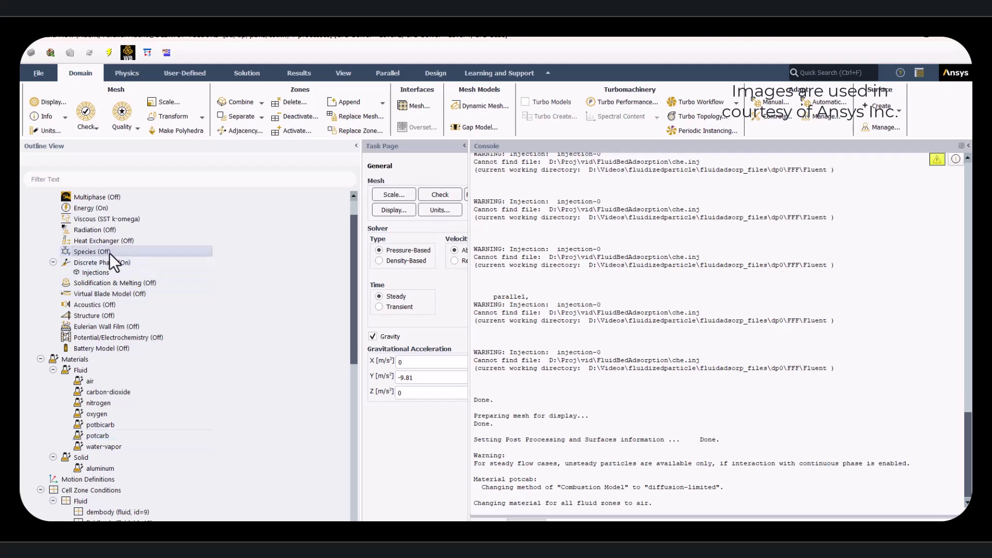
pyautogui.click(364, 192)
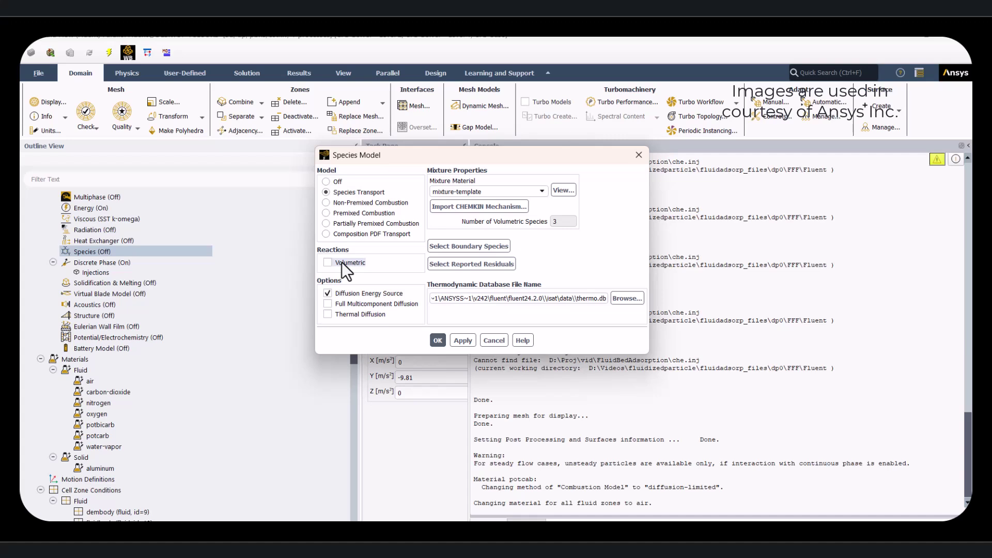
pyautogui.click(342, 262)
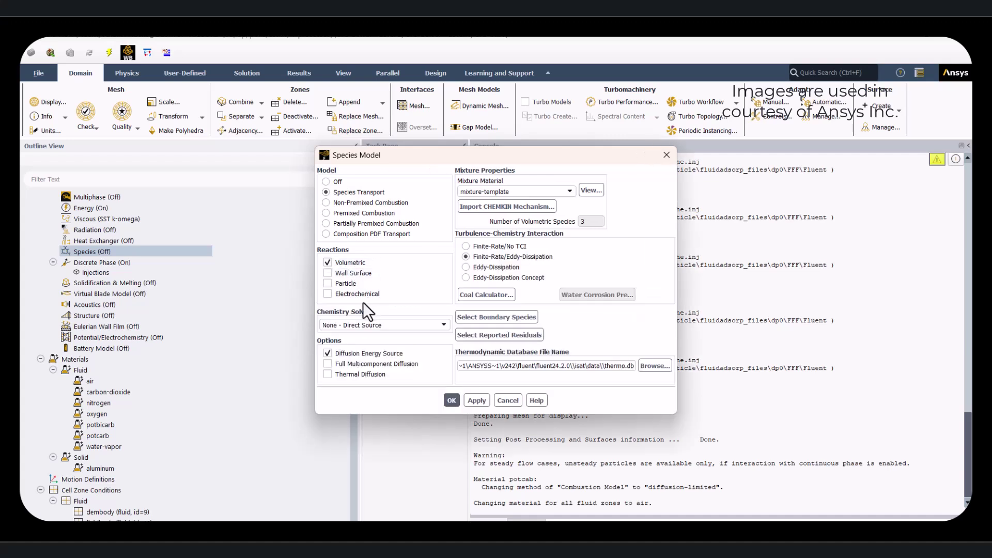
pyautogui.click(343, 283)
pyautogui.click(478, 262)
pyautogui.click(401, 323)
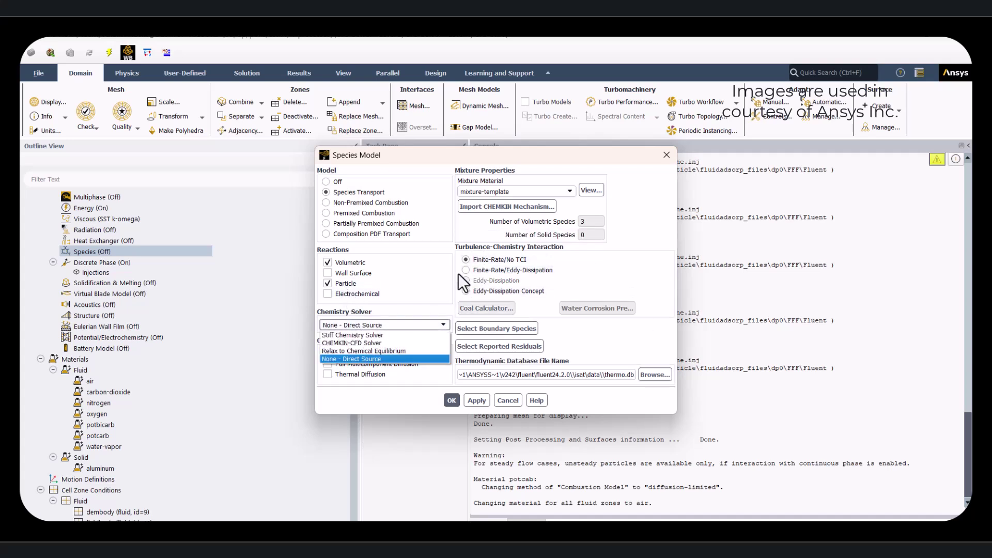
pyautogui.click(398, 334)
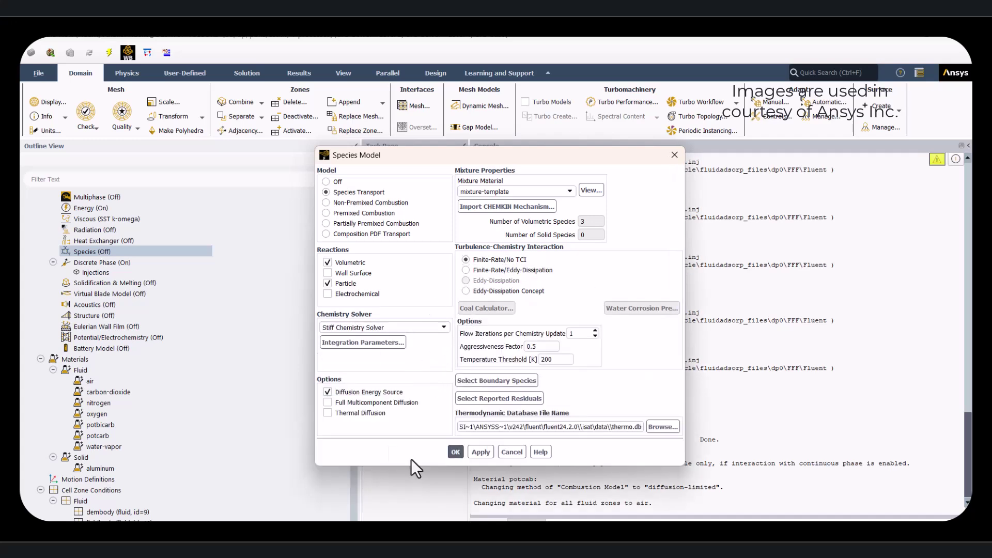
pyautogui.click(455, 451)
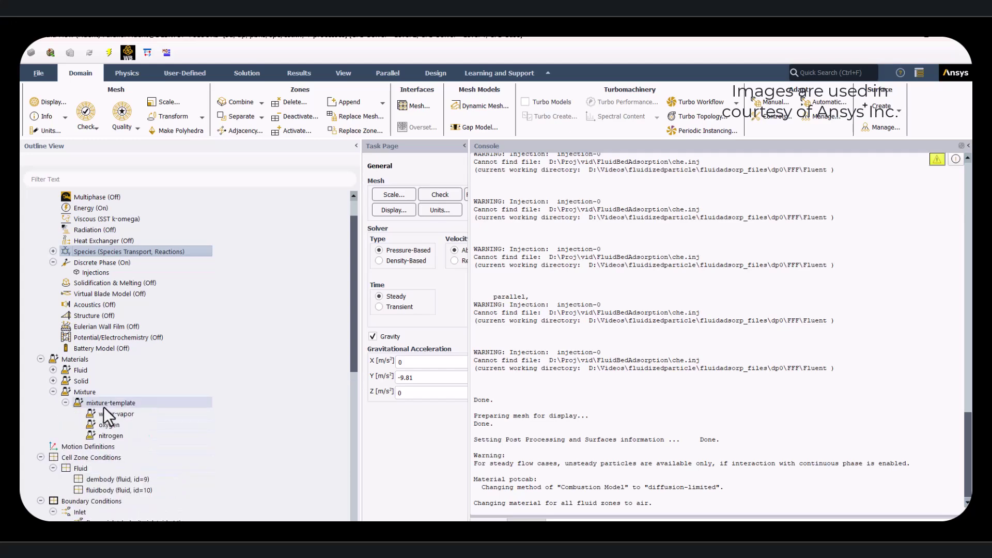
# - In the mixture-template species, add carbon dioxide, make n2 the last species and remove o2
pyautogui.doubleClick(103, 406)
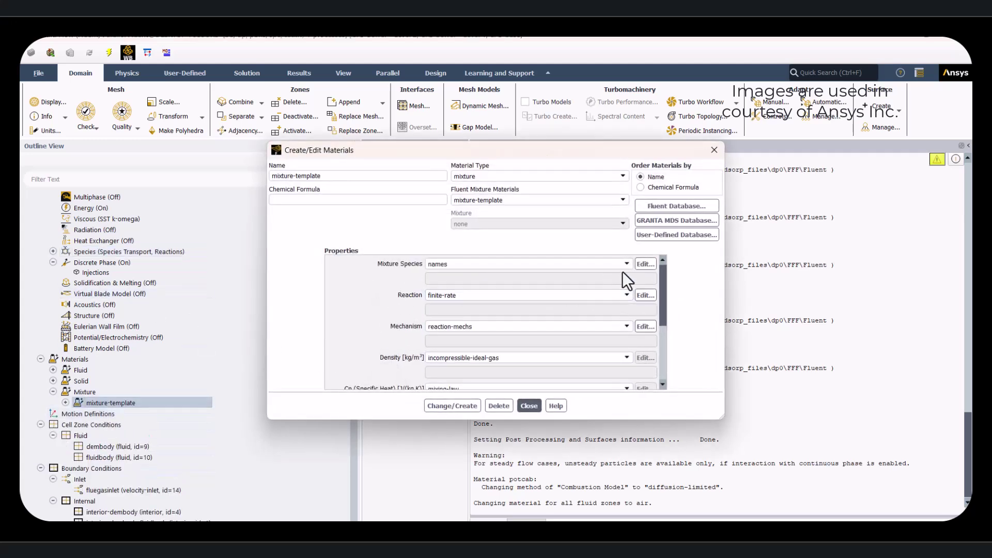
pyautogui.click(645, 264)
pyautogui.click(385, 336)
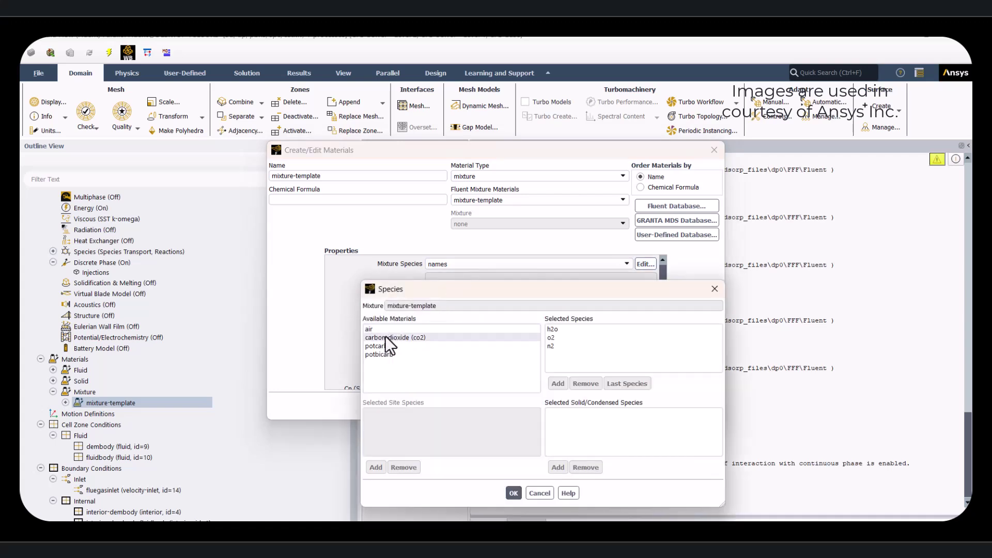
pyautogui.click(561, 387)
pyautogui.click(556, 345)
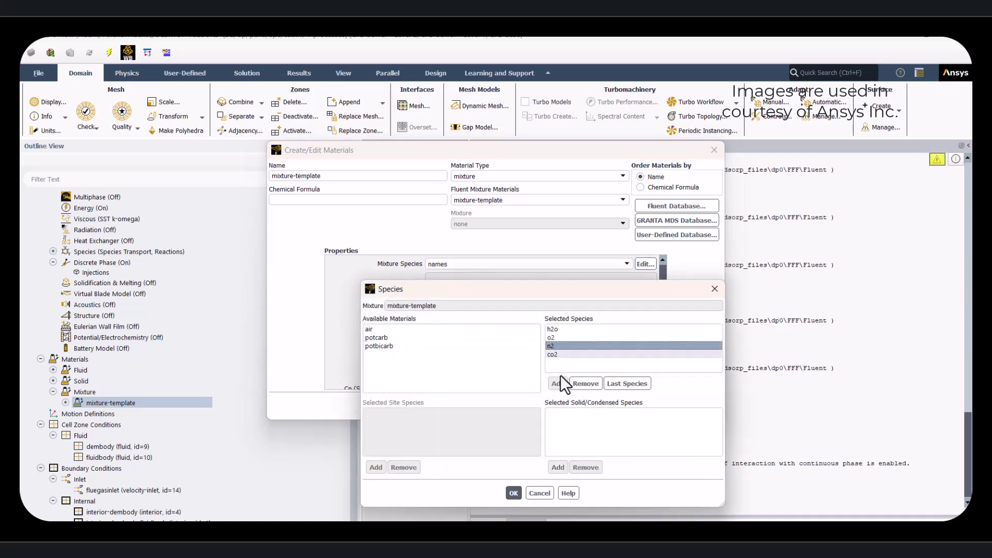
pyautogui.click(612, 387)
pyautogui.click(557, 343)
pyautogui.click(551, 337)
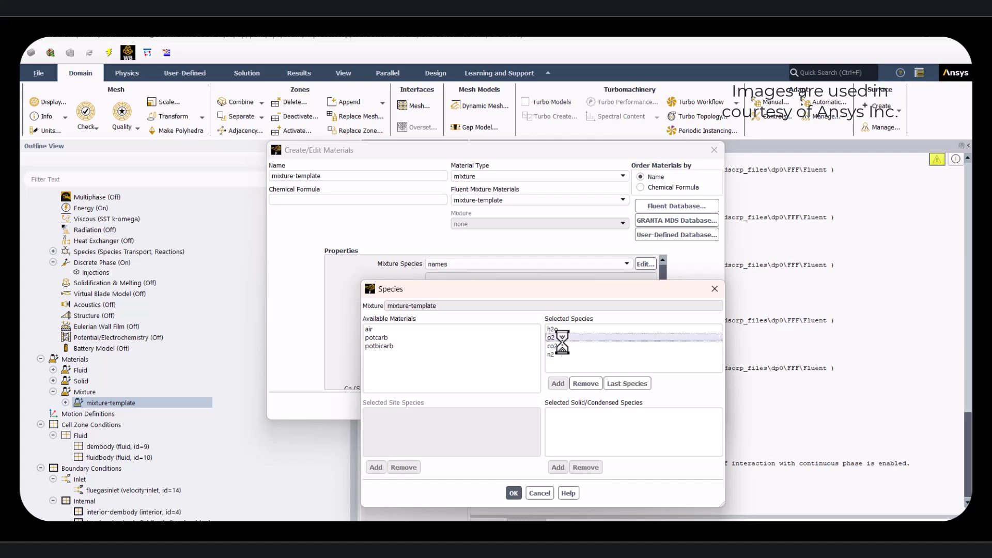
pyautogui.click(583, 385)
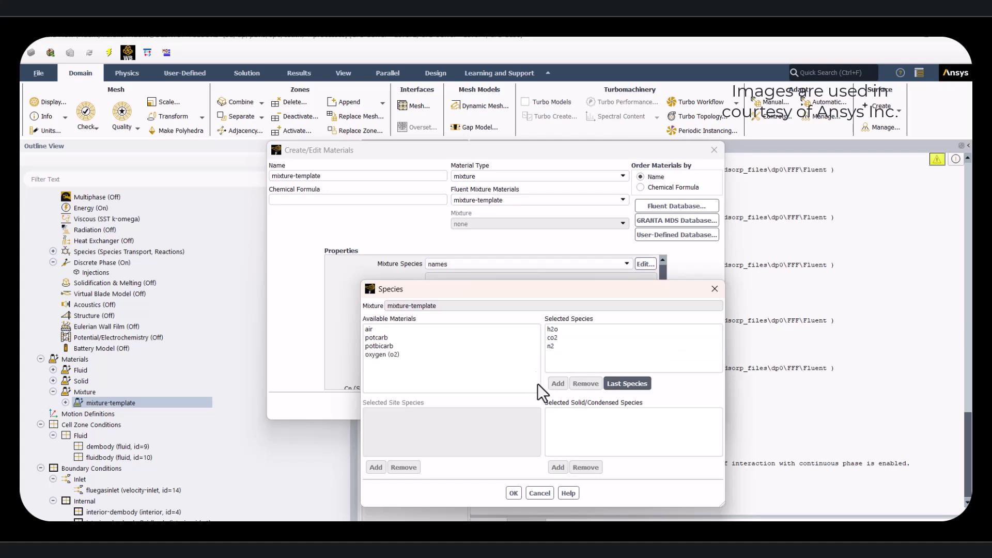
# - Add potcarb and potbicarb as solid/condensed species of the mixture and accept the species changes
pyautogui.click(383, 338)
pyautogui.click(563, 467)
pyautogui.click(395, 339)
pyautogui.click(560, 467)
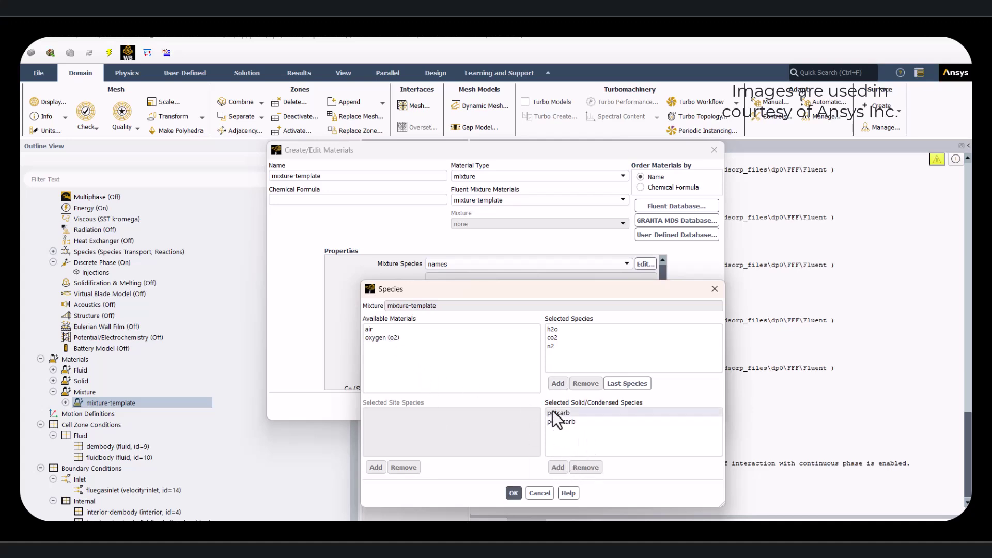
pyautogui.click(514, 493)
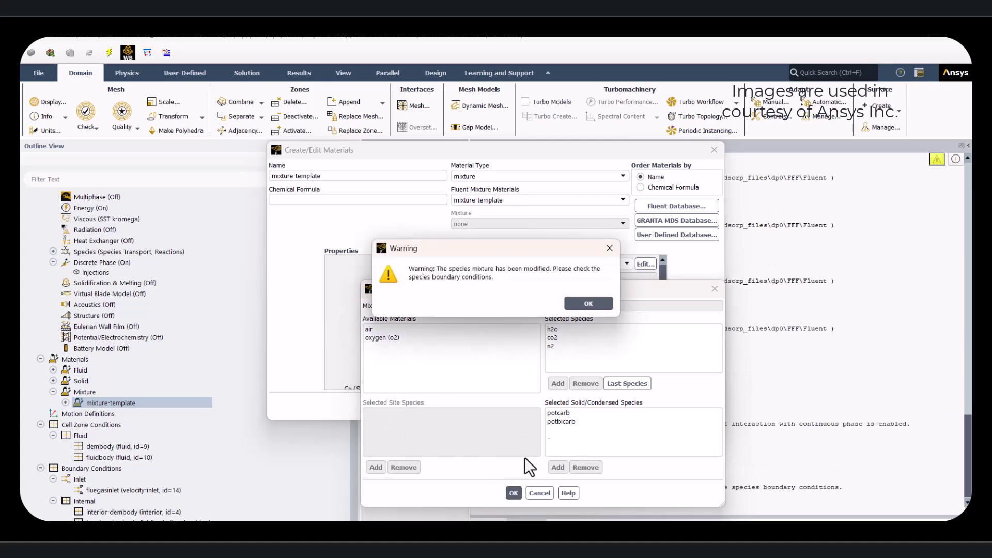
pyautogui.click(588, 304)
# - Set the mixture's viscosity and thermal conductivity to mass-weighted-mixing-law and apply the material changes
pyautogui.scroll(-2, 493, 348)
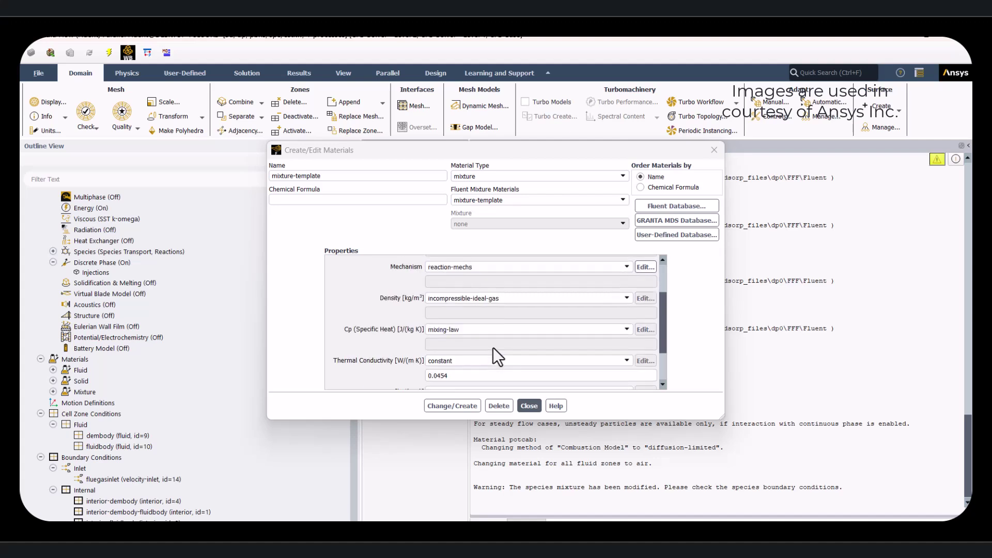
pyautogui.scroll(-2, 454, 373)
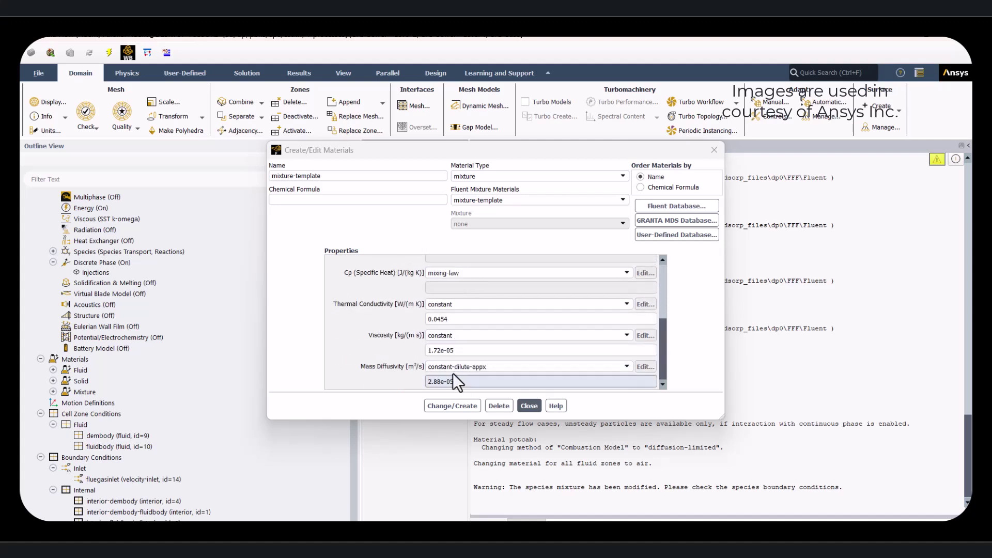
pyautogui.click(444, 334)
pyautogui.click(473, 402)
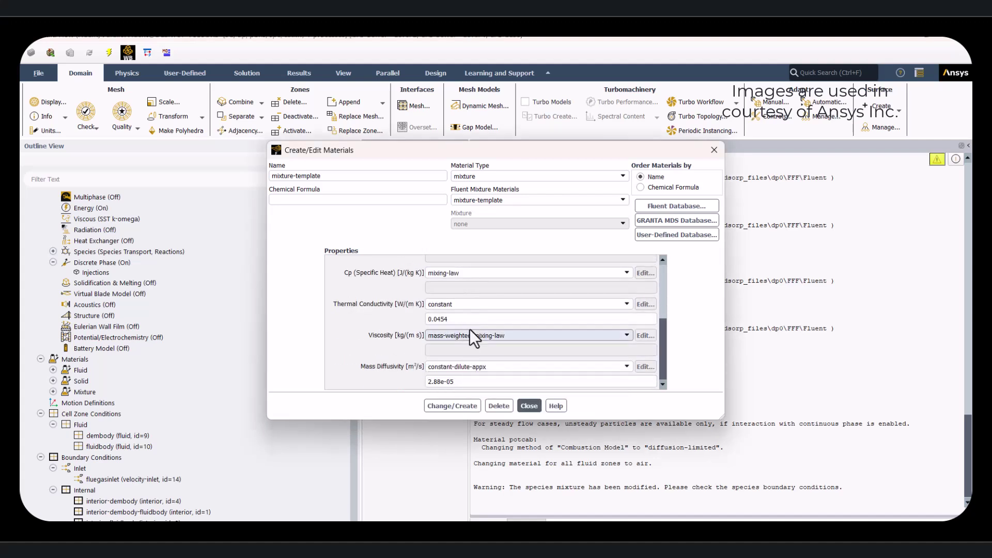
pyautogui.click(466, 304)
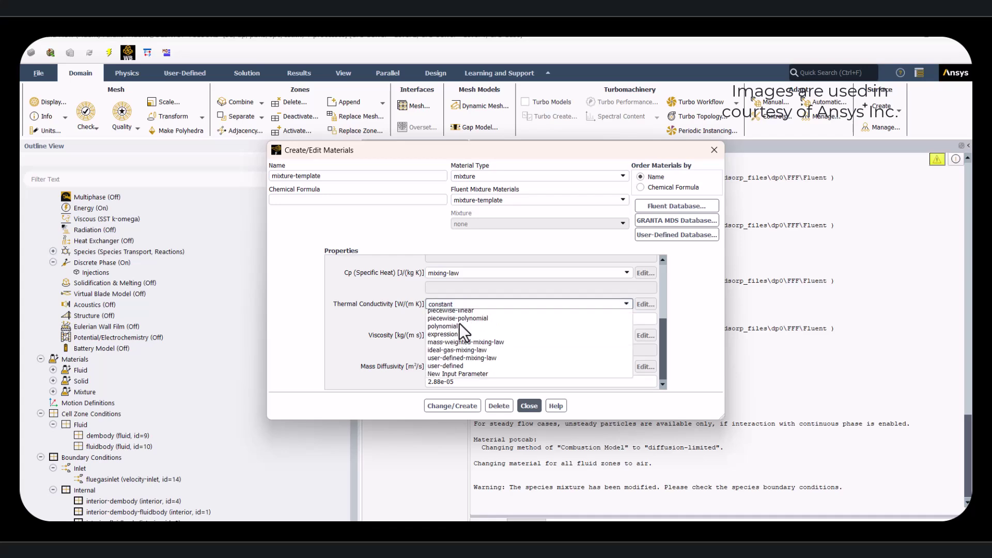
pyautogui.click(453, 354)
pyautogui.click(468, 406)
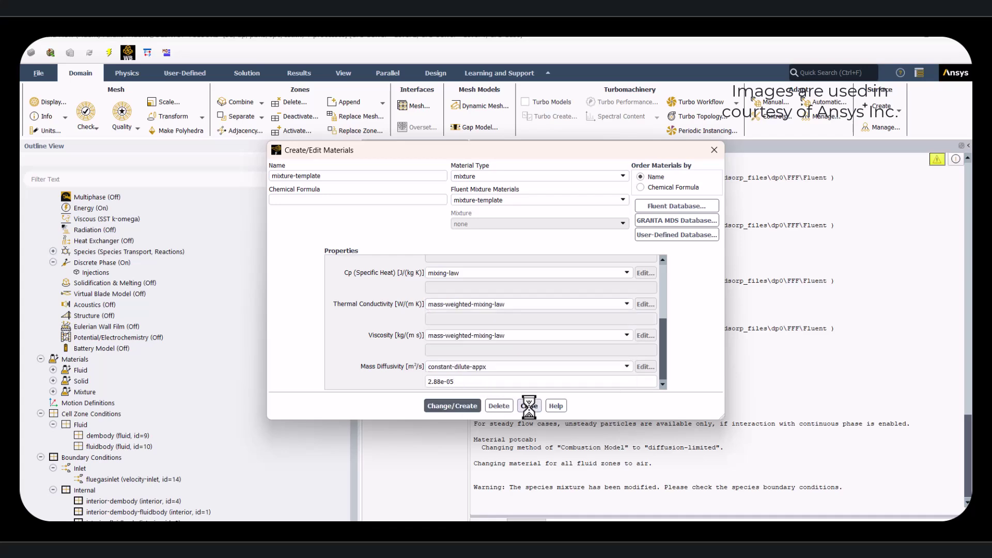
pyautogui.click(529, 405)
# - Expand the mixture-template material in the outline to list its species
pyautogui.click(52, 391)
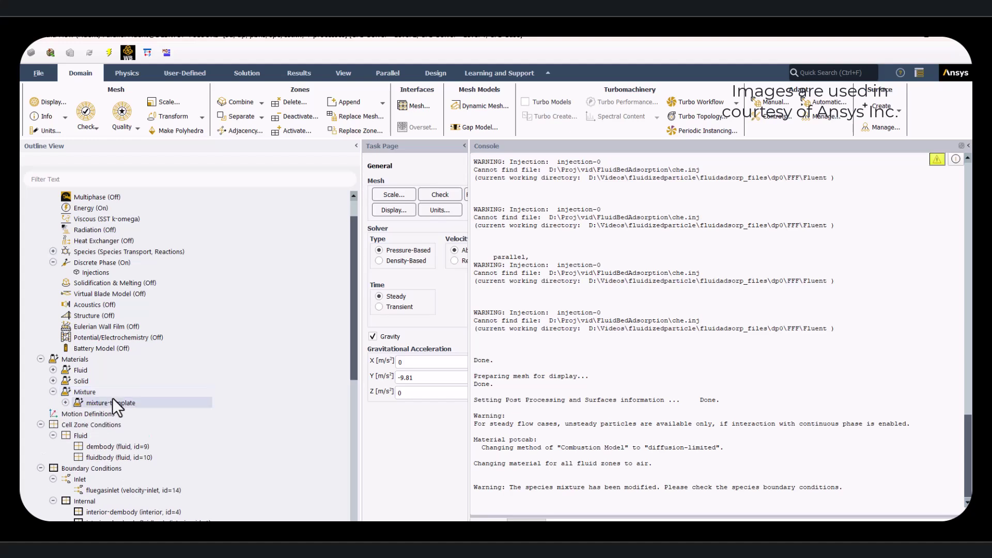
pyautogui.click(65, 403)
pyautogui.scroll(1, 109, 356)
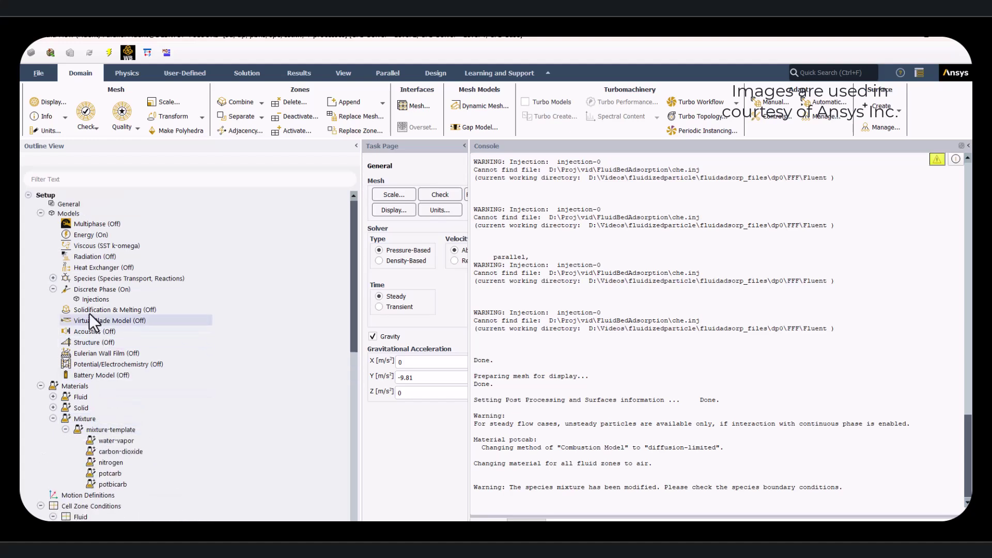
# - Review the Discrete Phase Model's unsteady particle tracking, physical model, UDF and tracking settings, and accept them
pyautogui.doubleClick(93, 290)
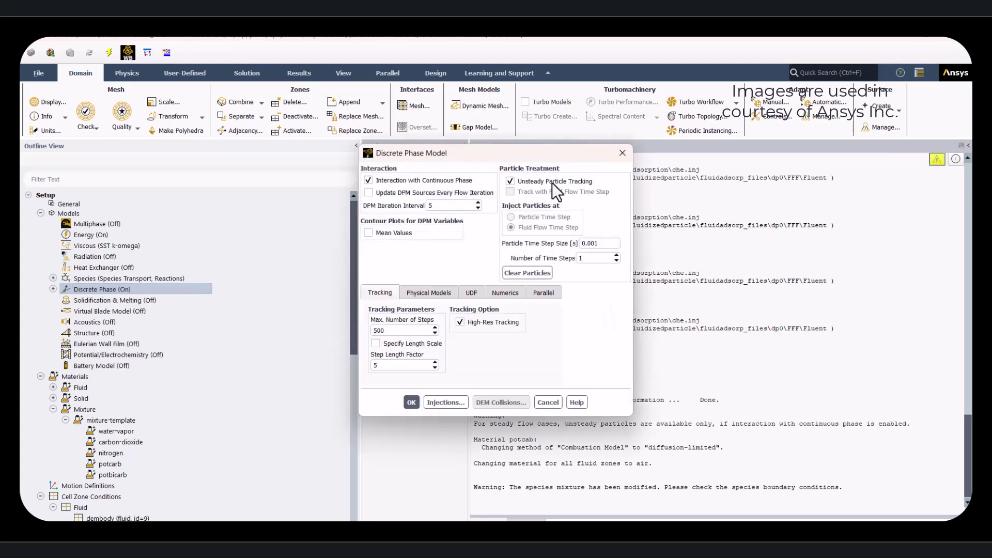
pyautogui.doubleClick(587, 258)
pyautogui.click(426, 292)
pyautogui.click(471, 292)
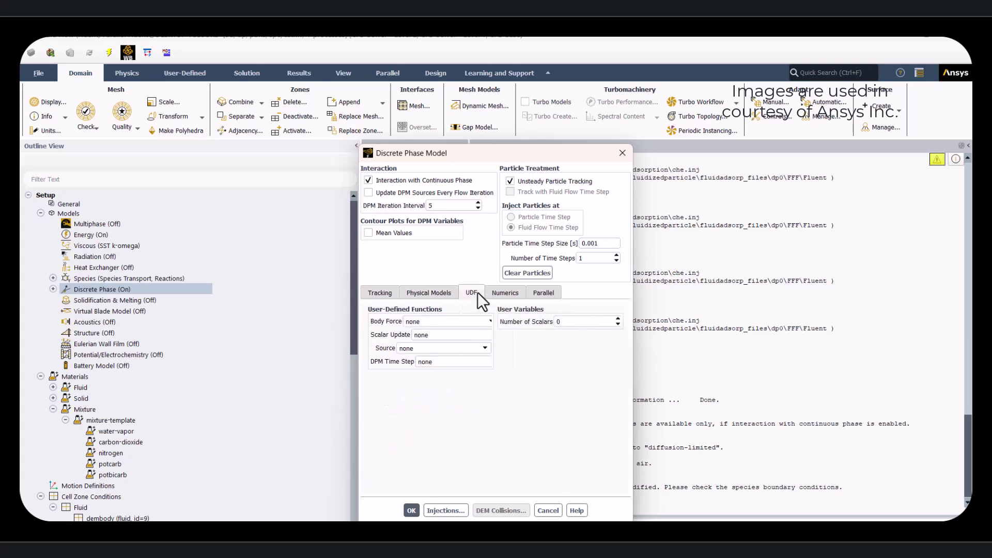
pyautogui.click(389, 293)
pyautogui.click(405, 329)
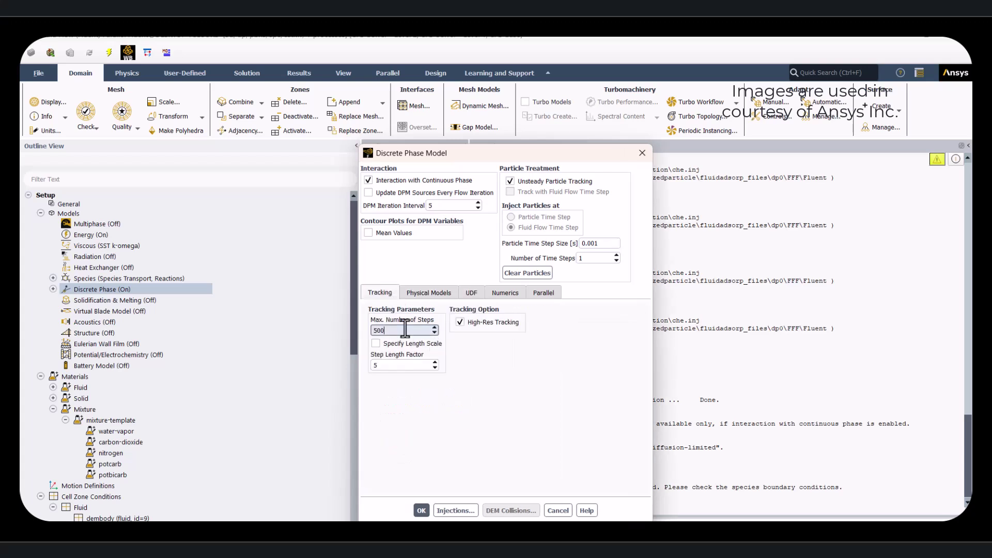
pyautogui.click(421, 511)
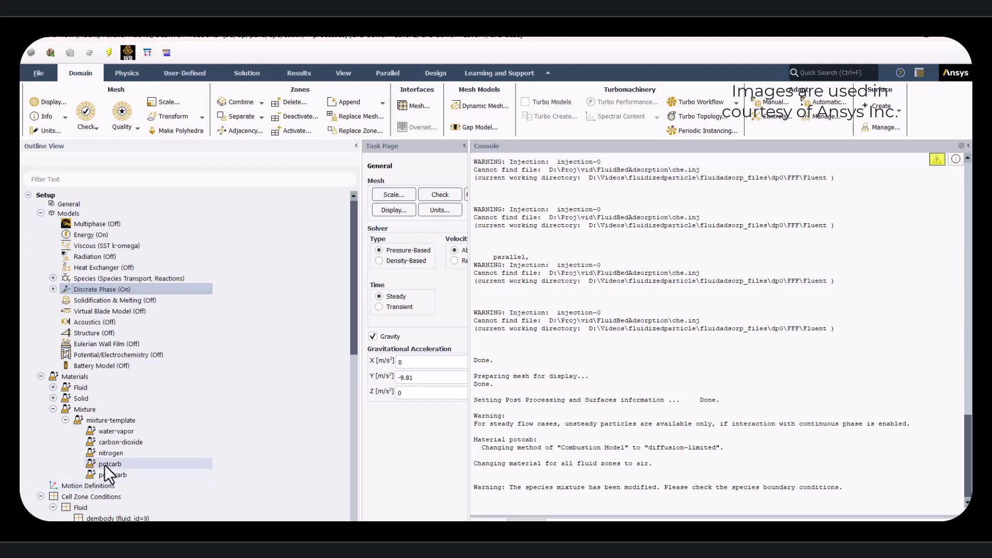
# - Open the reaction definition of mixture-template and make reaction-1 a Particle reaction
pyautogui.doubleClick(110, 422)
pyautogui.scroll(5, 628, 308)
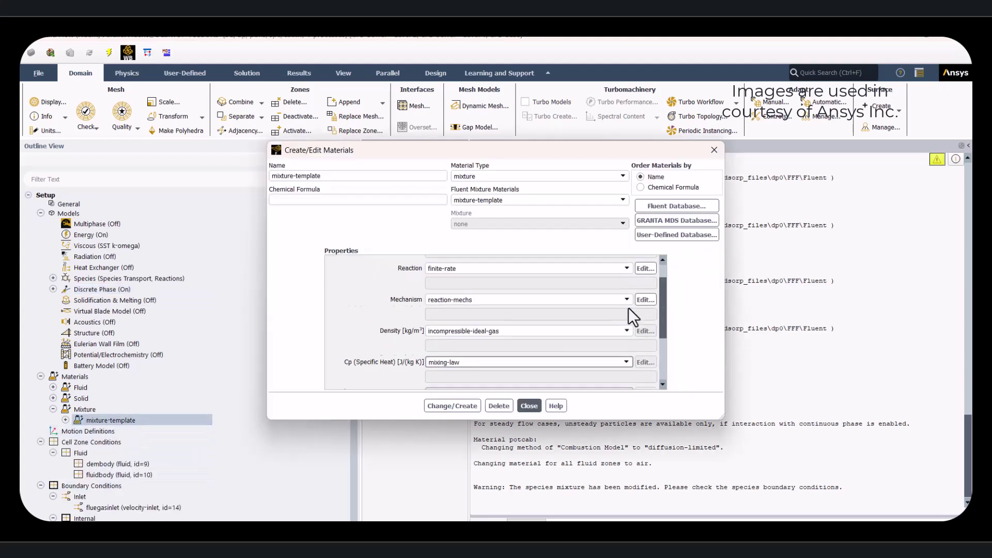
pyautogui.click(645, 295)
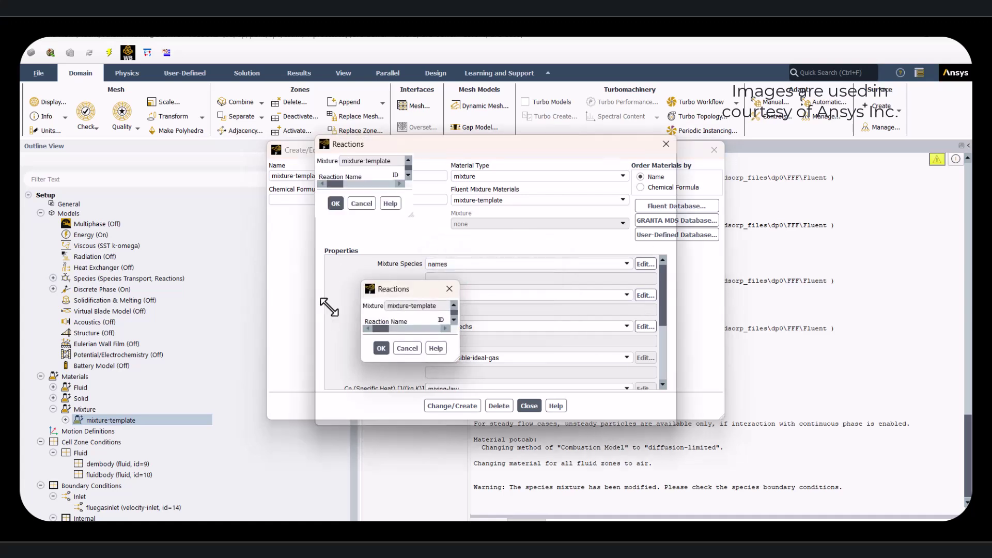
pyautogui.click(526, 186)
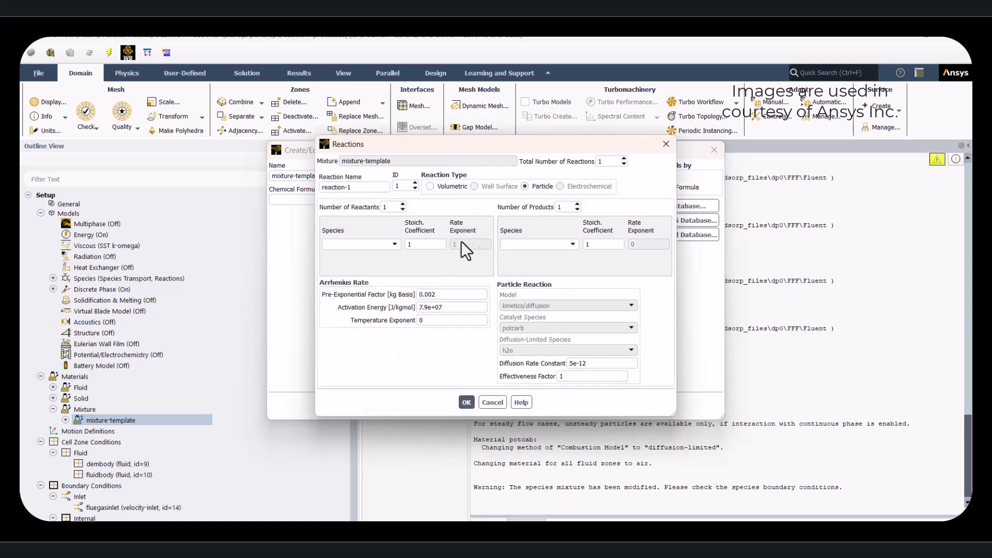
# - Define three reactants for reaction-1: potcarb, co2 and h2o
pyautogui.click(382, 245)
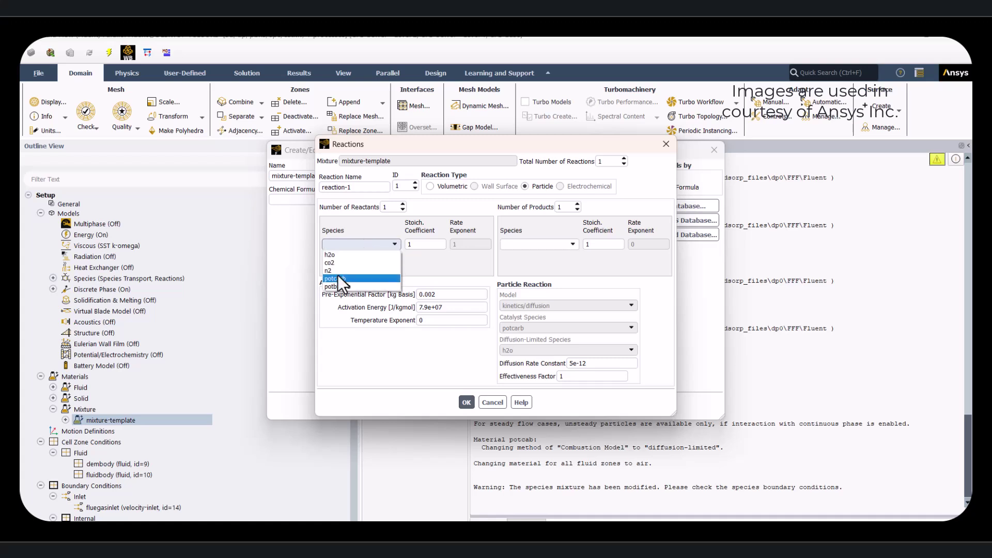
pyautogui.click(335, 279)
pyautogui.click(403, 204)
pyautogui.click(402, 204)
pyautogui.click(362, 260)
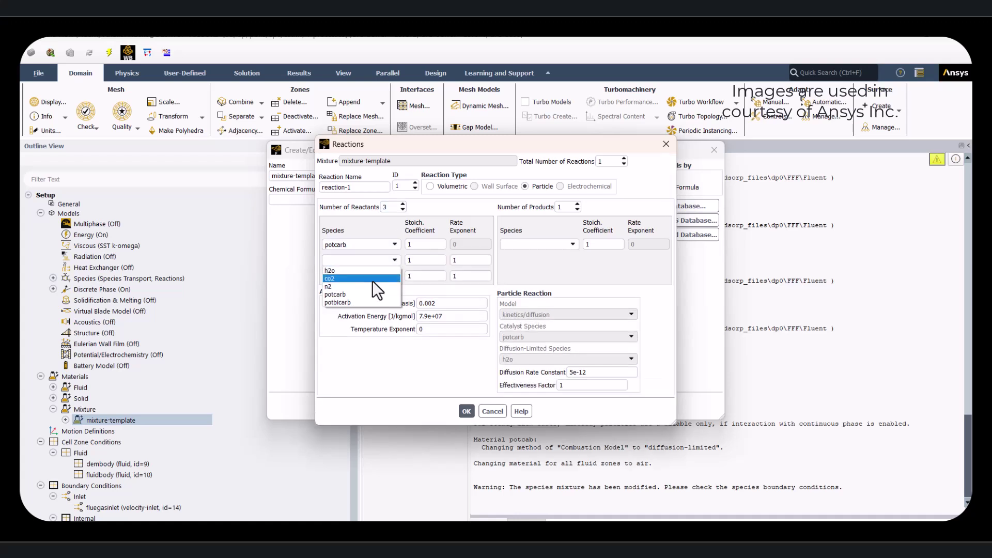
pyautogui.click(336, 279)
pyautogui.click(352, 277)
pyautogui.click(345, 293)
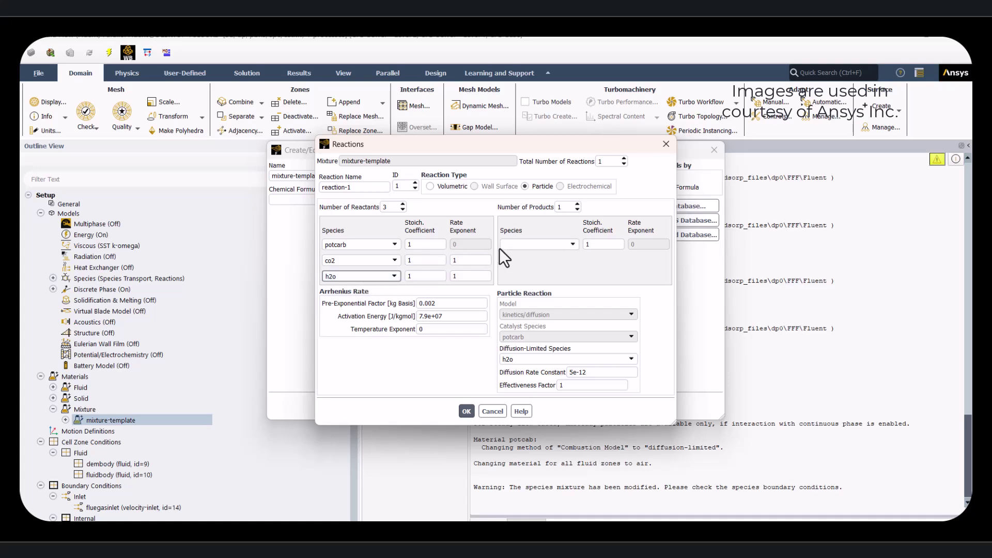
# - Choose potbicarb as the product of reaction-1 and set the pre-exponential factor to 55
pyautogui.click(529, 246)
pyautogui.click(513, 288)
pyautogui.moveTo(445, 303); pyautogui.dragTo(340, 302)
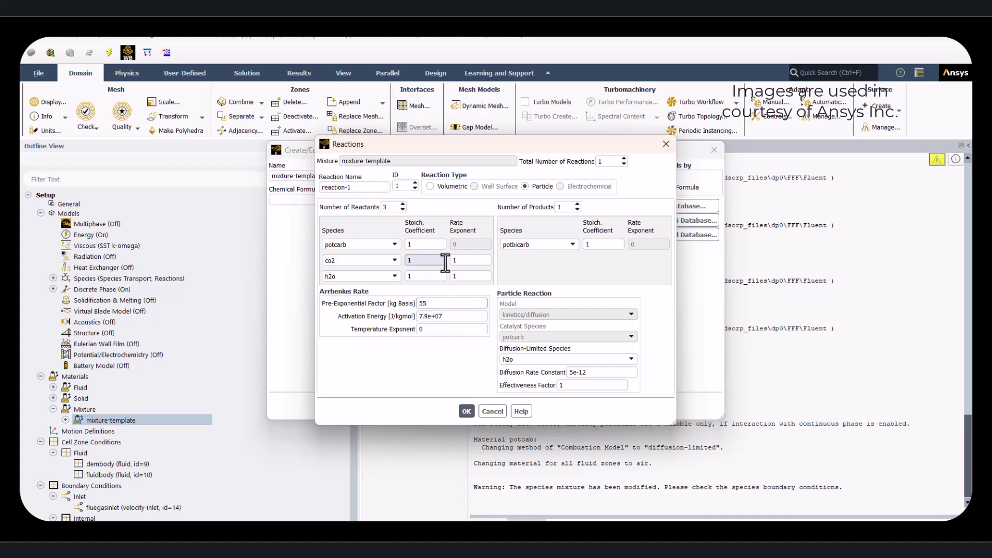
# - Switch to the Paint notes and examine the reaction rate equation for the CO2 and H2O exponents, and return to Fluent
pyautogui.moveTo(460, 276); pyautogui.dragTo(443, 278)
pyautogui.moveTo(568, 512)
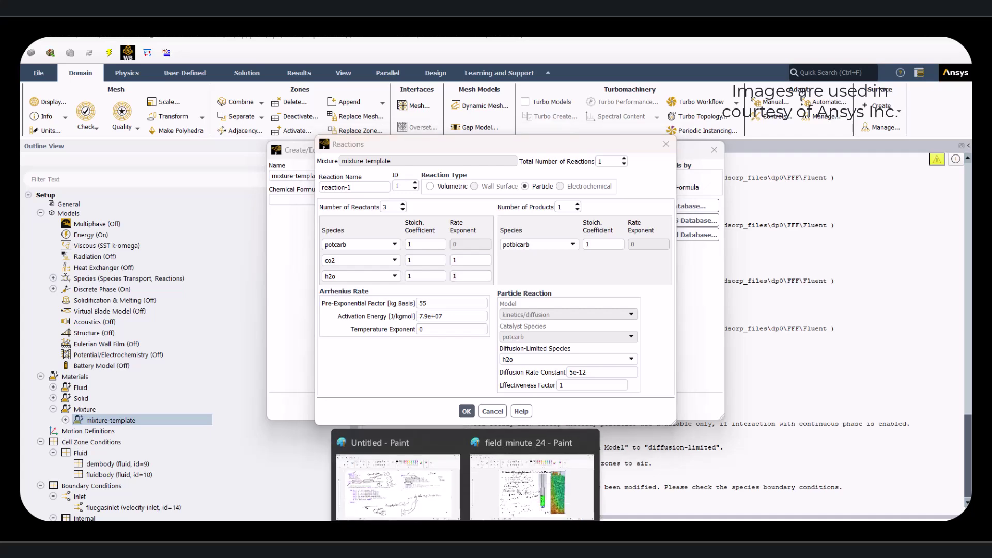
pyautogui.click(419, 474)
pyautogui.click(517, 513)
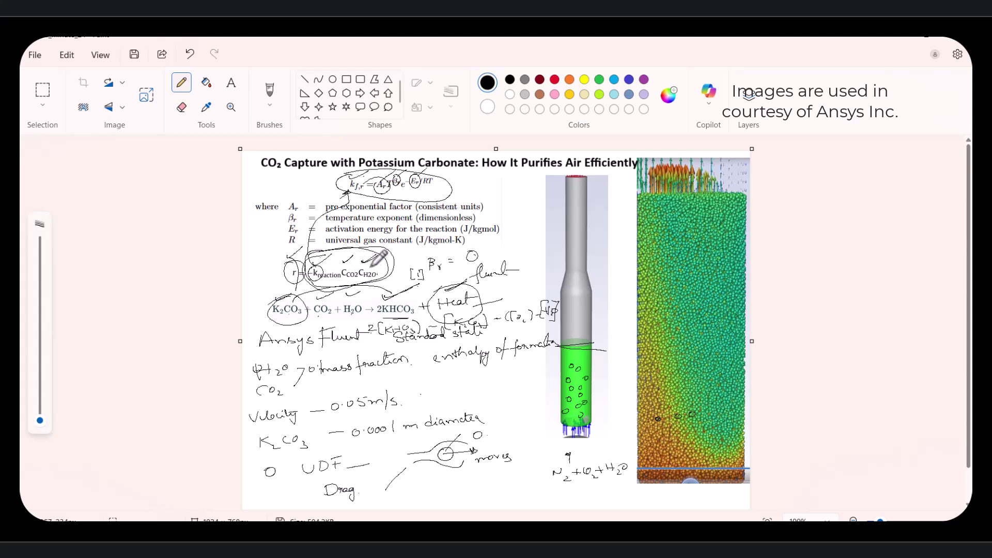
pyautogui.moveTo(357, 265); pyautogui.dragTo(403, 267)
pyautogui.click(924, 37)
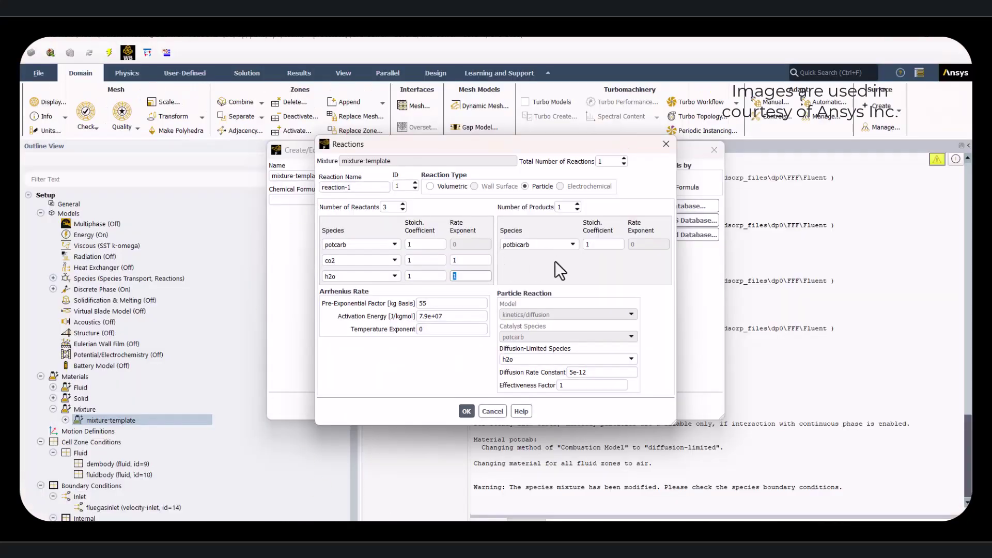
# - Accept the reaction definition, apply the changes to mixture-template and close the material editor
pyautogui.press('Tab')
pyautogui.click(465, 412)
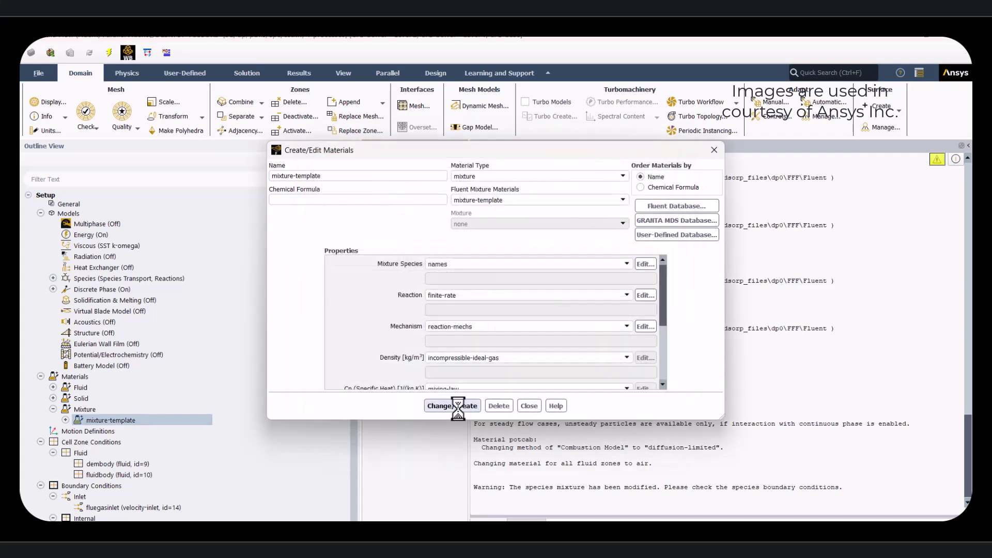
pyautogui.click(537, 406)
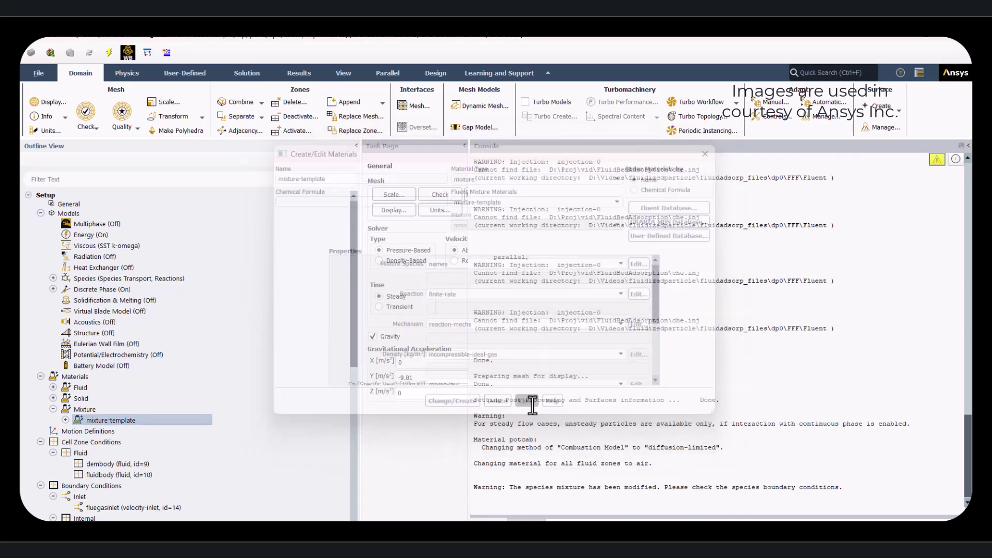
# - Inspect the potbicarb fluid material's properties, including its standard state enthalpy, and close it without changes
pyautogui.click(65, 419)
pyautogui.click(53, 387)
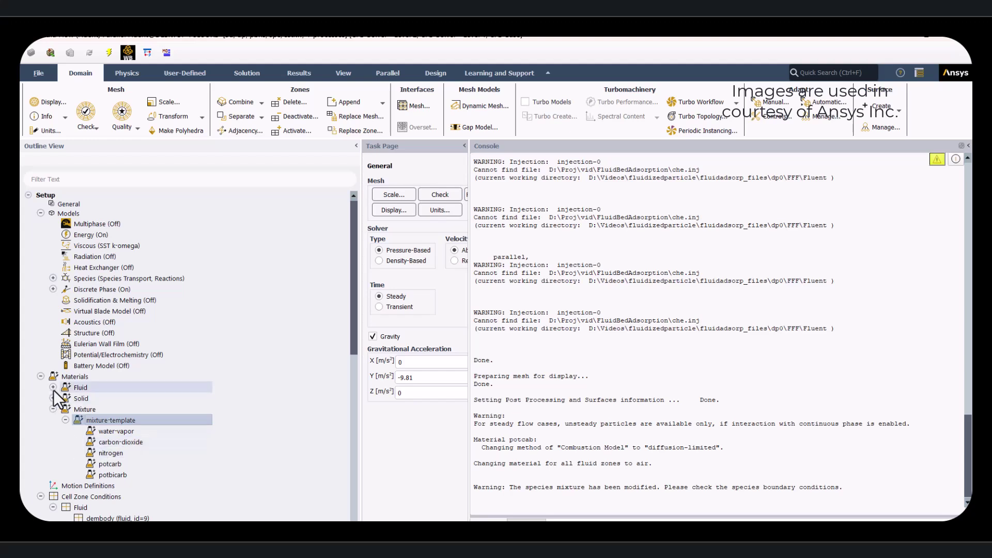
pyautogui.doubleClick(98, 431)
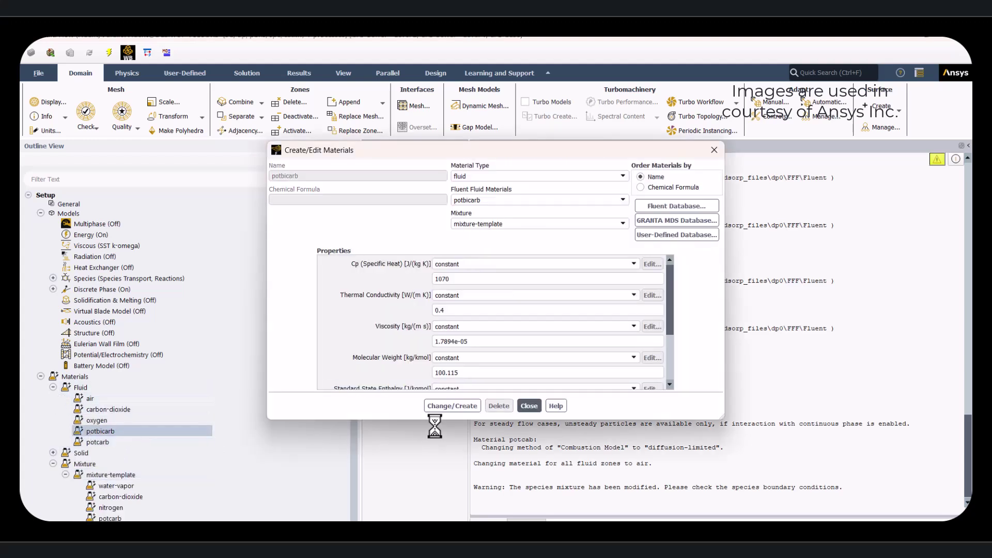
pyautogui.scroll(-3, 450, 353)
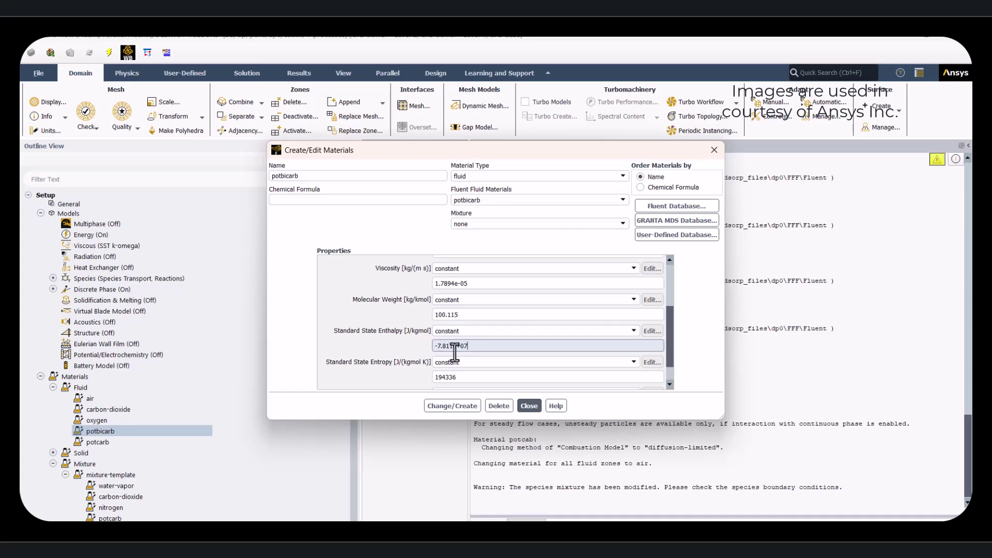
pyautogui.doubleClick(471, 346)
pyautogui.click(713, 150)
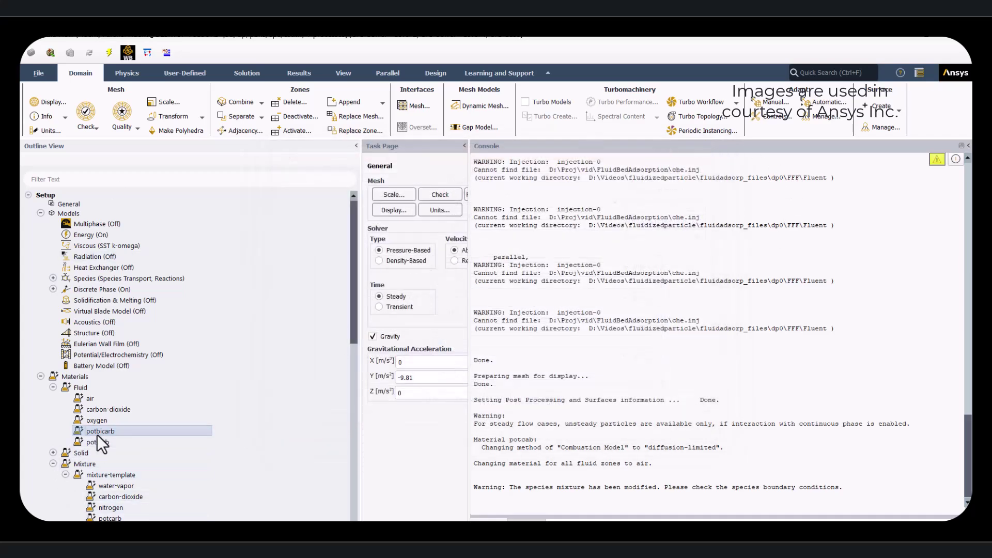
pyautogui.scroll(-5, 141, 404)
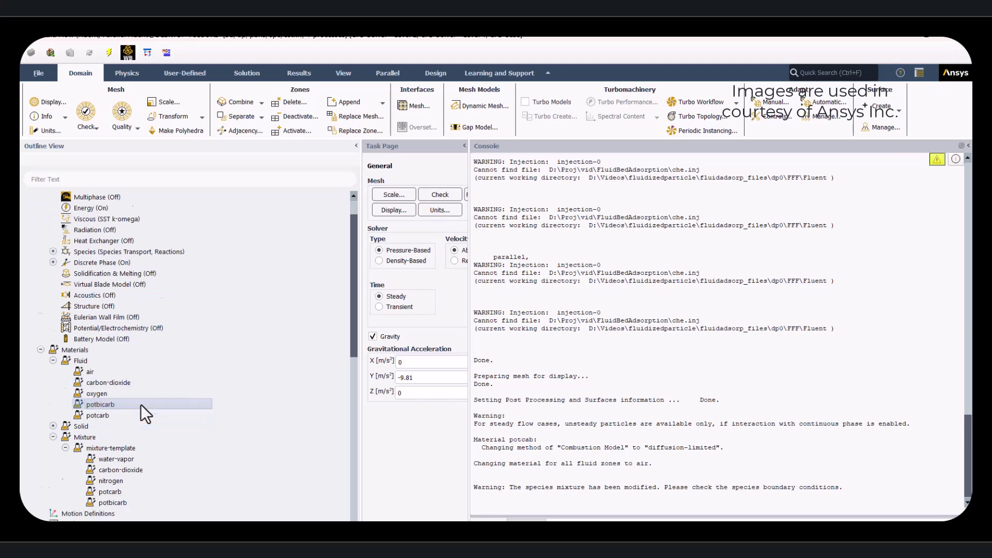
pyautogui.scroll(5, 65, 329)
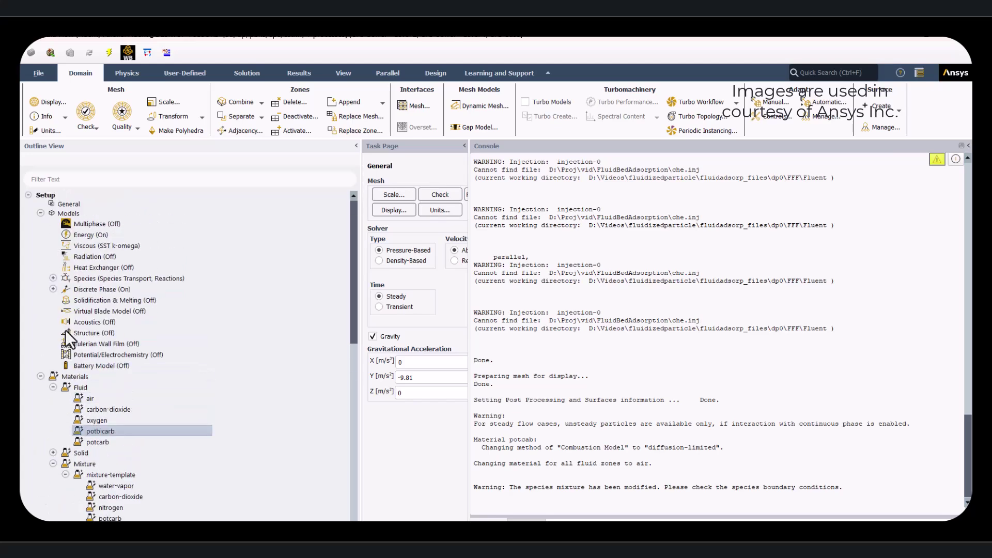
# - Create a discrete phase injection with the Combusting particle type and the file injection type
pyautogui.click(53, 289)
pyautogui.doubleClick(77, 298)
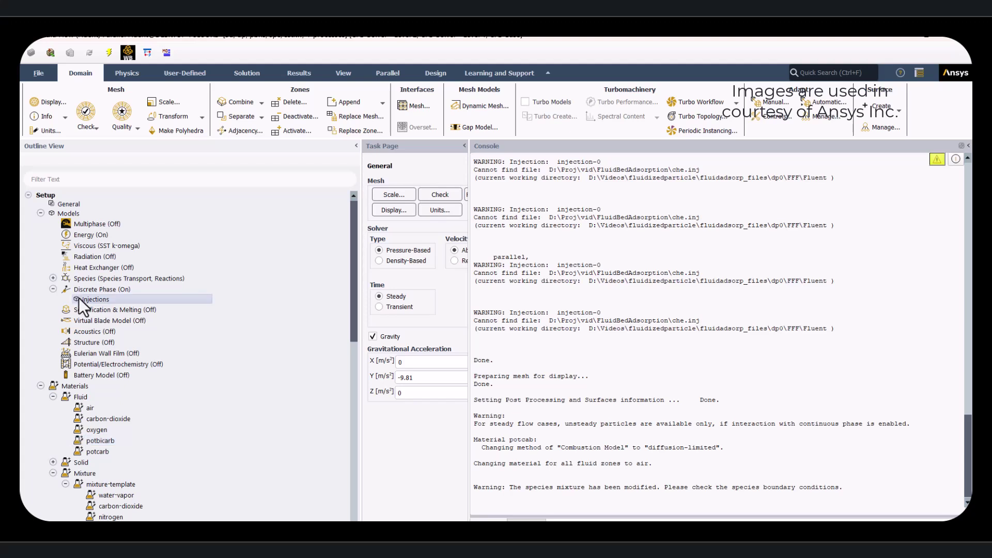
pyautogui.click(572, 306)
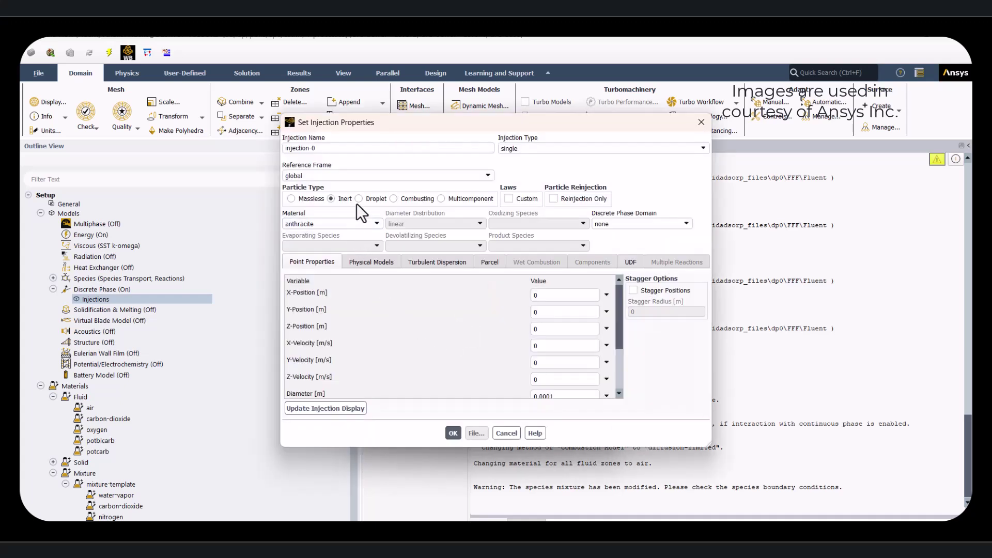
pyautogui.click(405, 197)
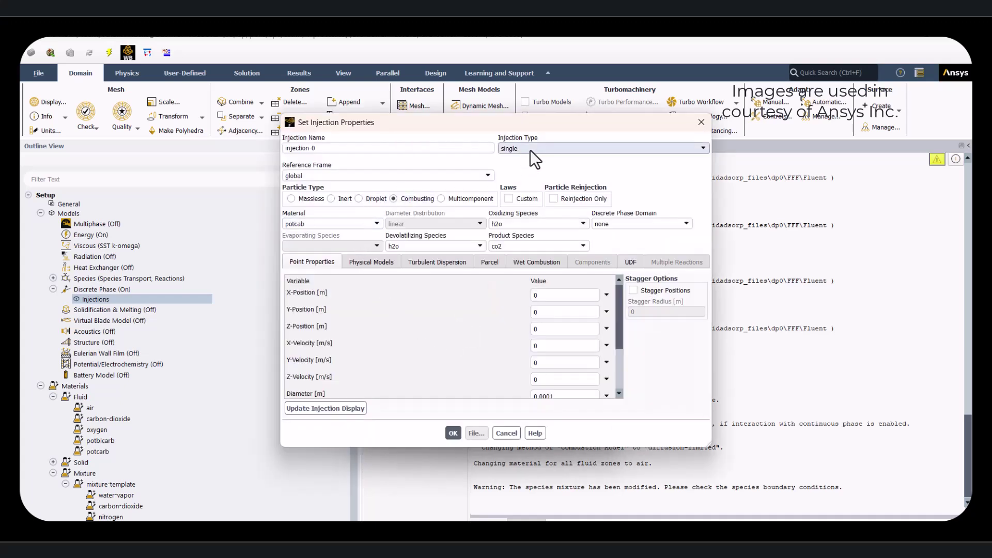
pyautogui.click(530, 149)
pyautogui.scroll(-1, 518, 212)
pyautogui.click(517, 222)
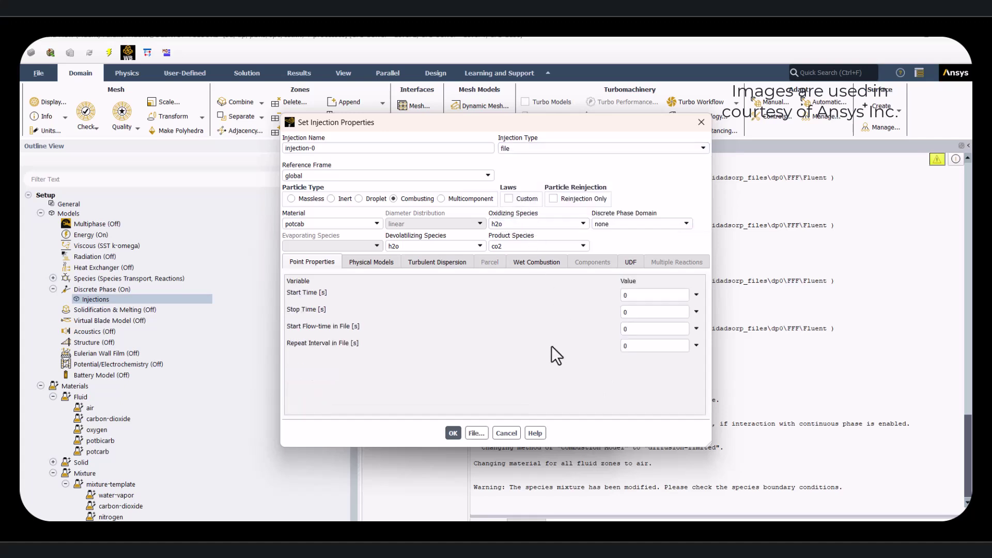
# - Set the injection's stop time to 0.001 s
pyautogui.click(648, 312)
pyautogui.write('.001')
pyautogui.doubleClick(639, 312)
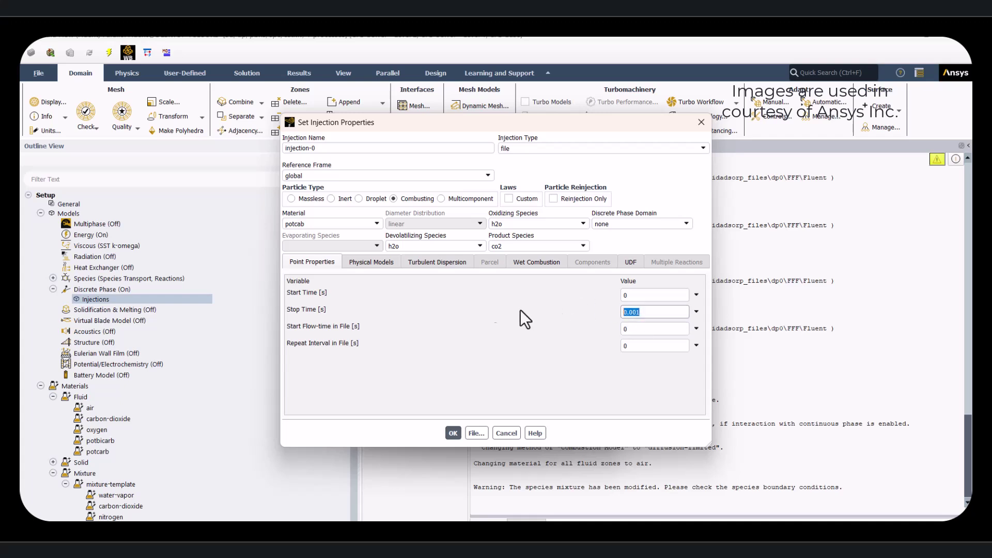
# - Load the injection file from the D:\Videos\fluidizedparticle folder, listing all file types
pyautogui.click(476, 433)
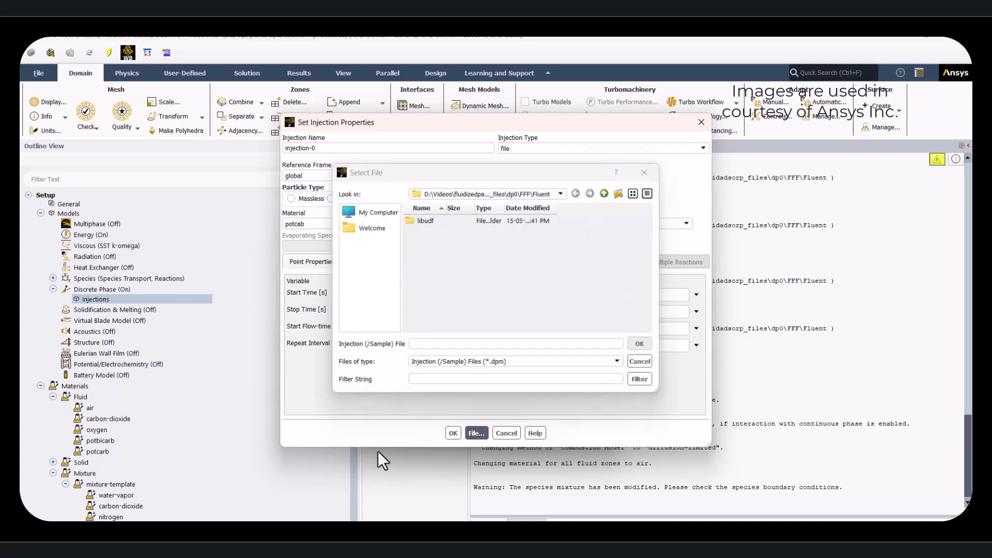
pyautogui.click(476, 193)
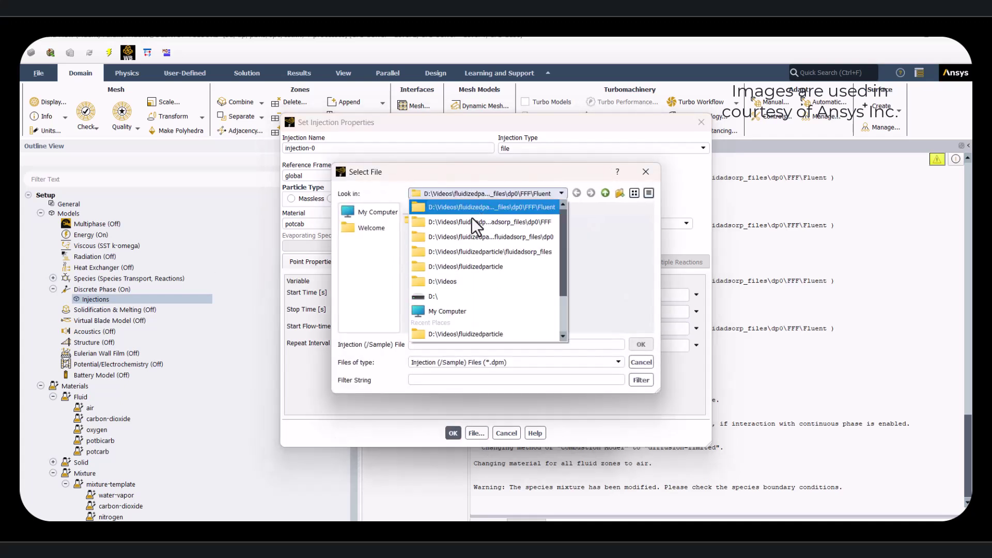
pyautogui.click(464, 267)
pyautogui.click(474, 361)
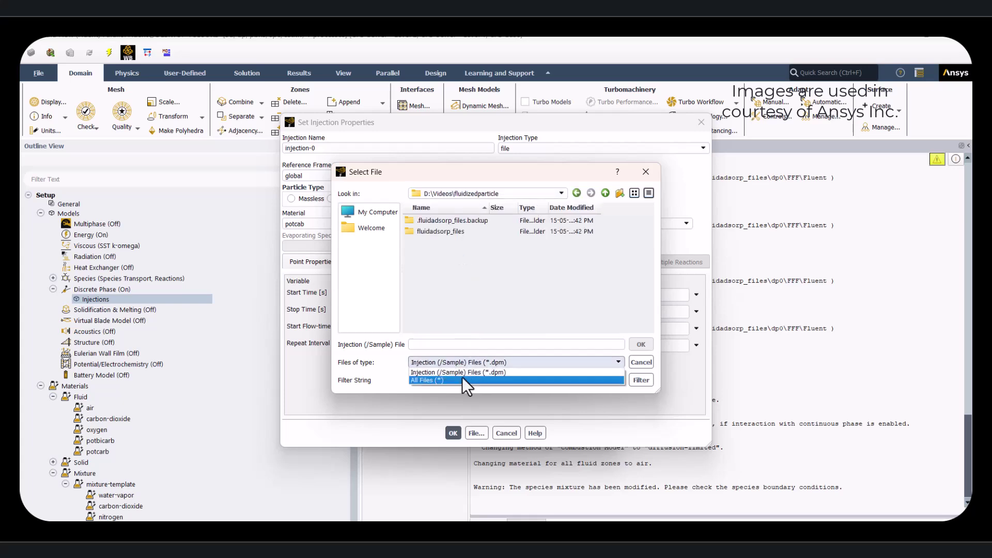
pyautogui.click(462, 376)
pyautogui.click(452, 257)
pyautogui.doubleClick(453, 257)
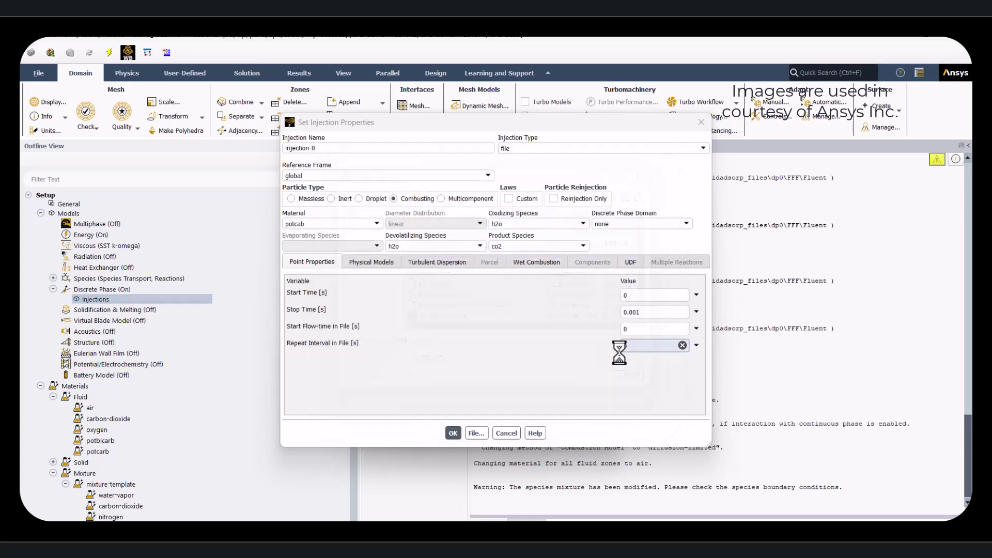
# - Set the injection's devolatilizing species to n2
pyautogui.click(426, 245)
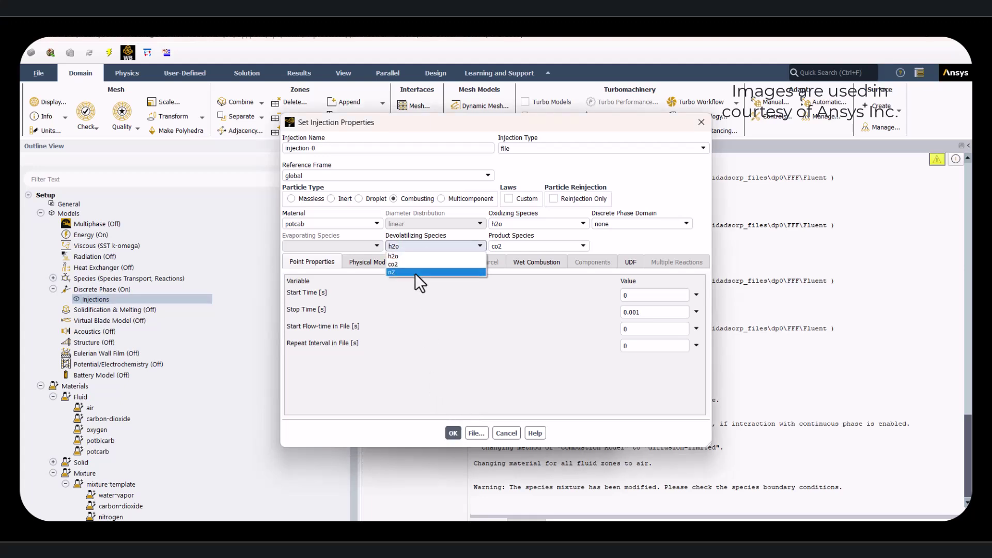
pyautogui.click(414, 273)
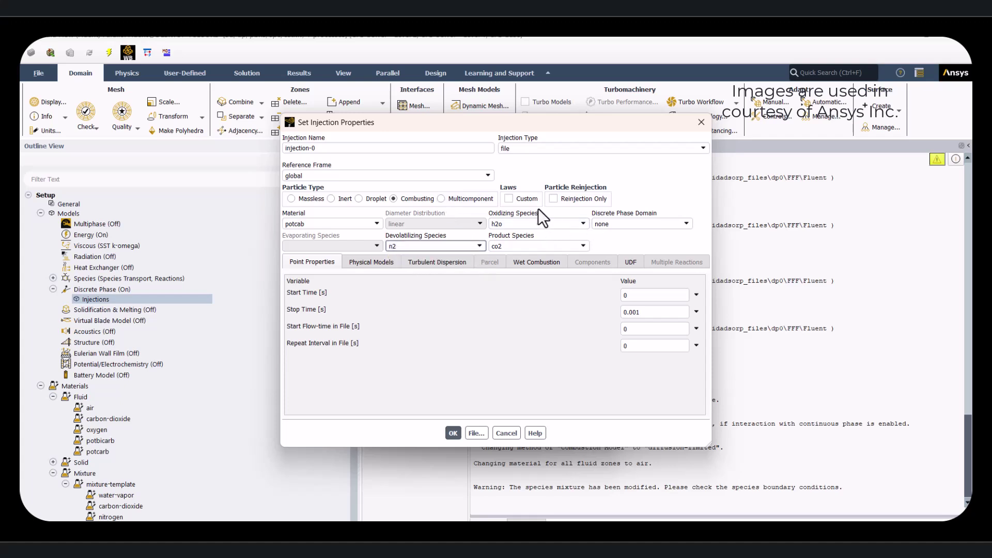
# - Enable custom laws for the injection with surface combustion first, inert heating second, and the third and fourth laws inactive
pyautogui.click(510, 199)
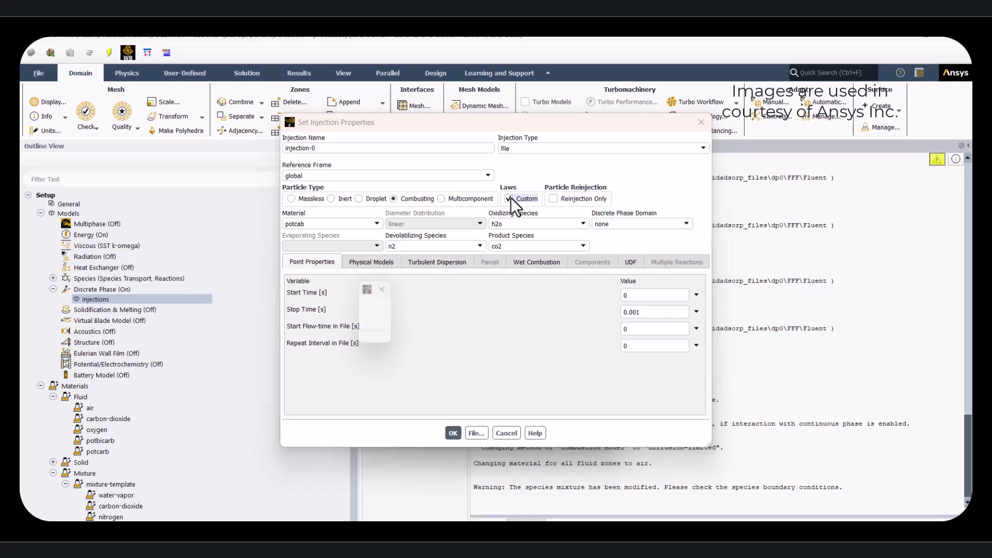
pyautogui.click(450, 306)
pyautogui.click(441, 332)
pyautogui.click(445, 323)
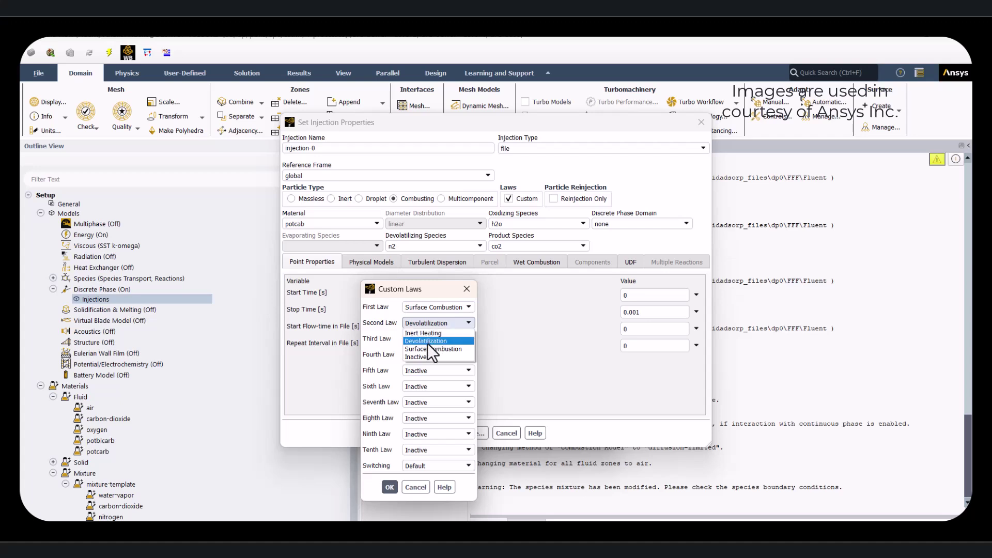
pyautogui.click(420, 333)
pyautogui.click(445, 339)
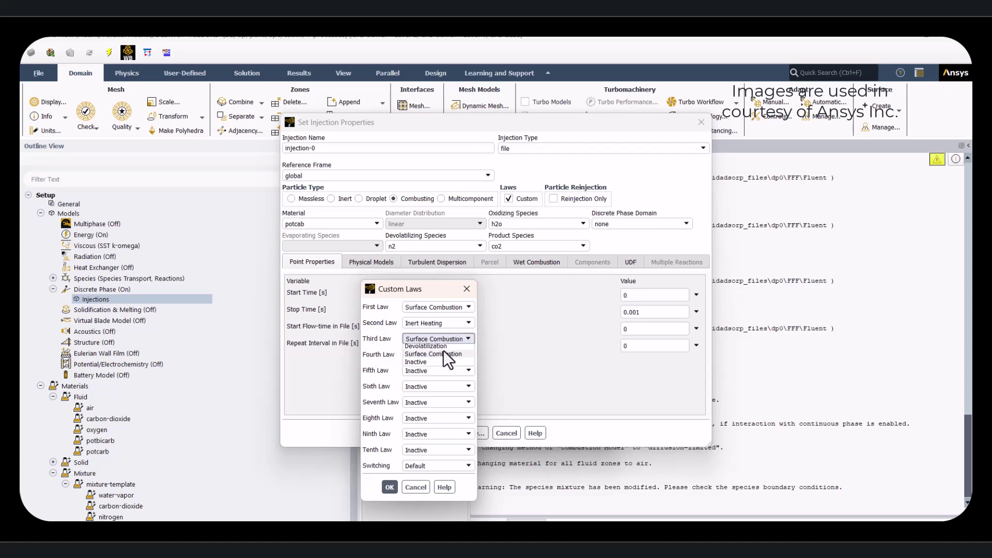
pyautogui.click(423, 372)
pyautogui.click(434, 352)
pyautogui.click(420, 385)
pyautogui.click(389, 487)
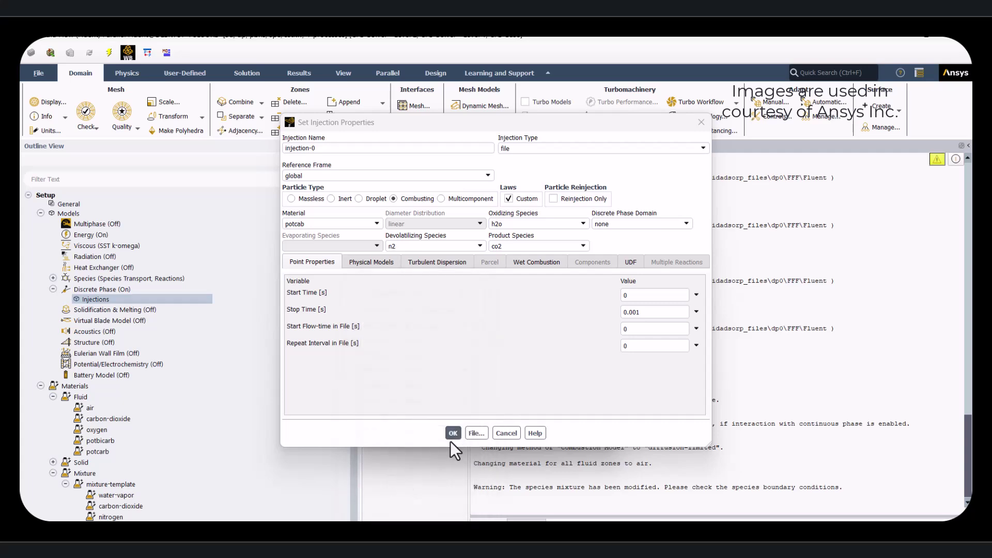
pyautogui.click(451, 433)
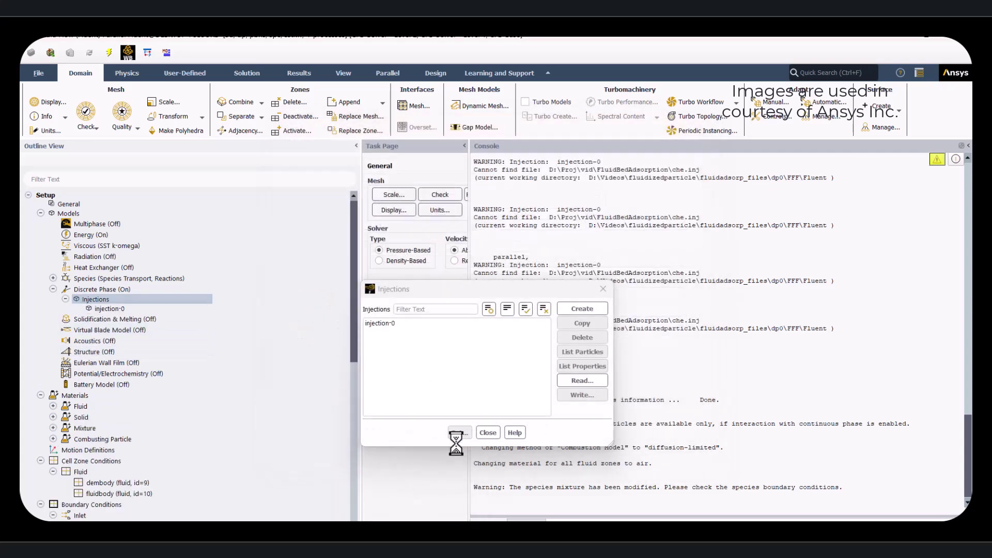
pyautogui.click(487, 433)
# - Inspect the potcab combusting particle material and the injection-0 properties without changing them
pyautogui.click(53, 439)
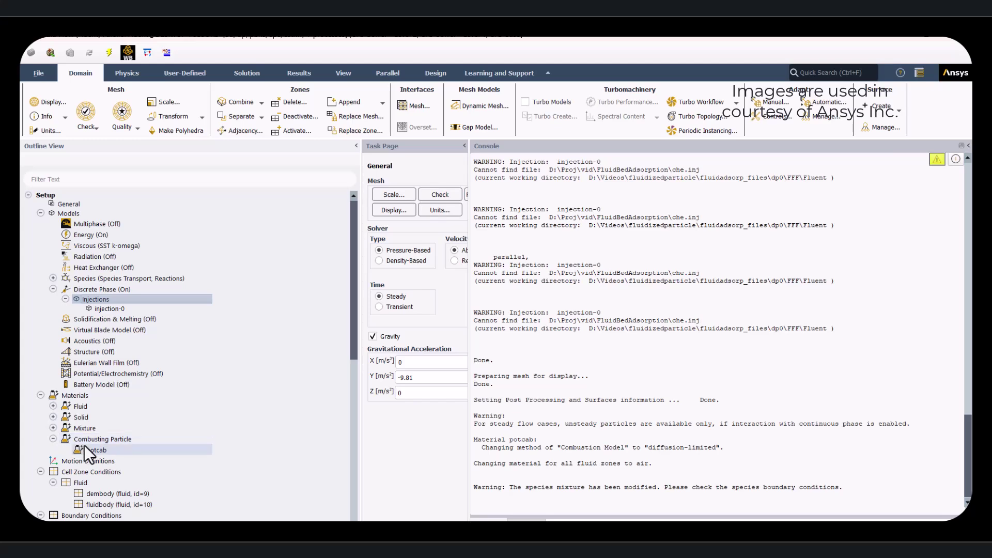
pyautogui.click(86, 448)
pyautogui.doubleClick(85, 449)
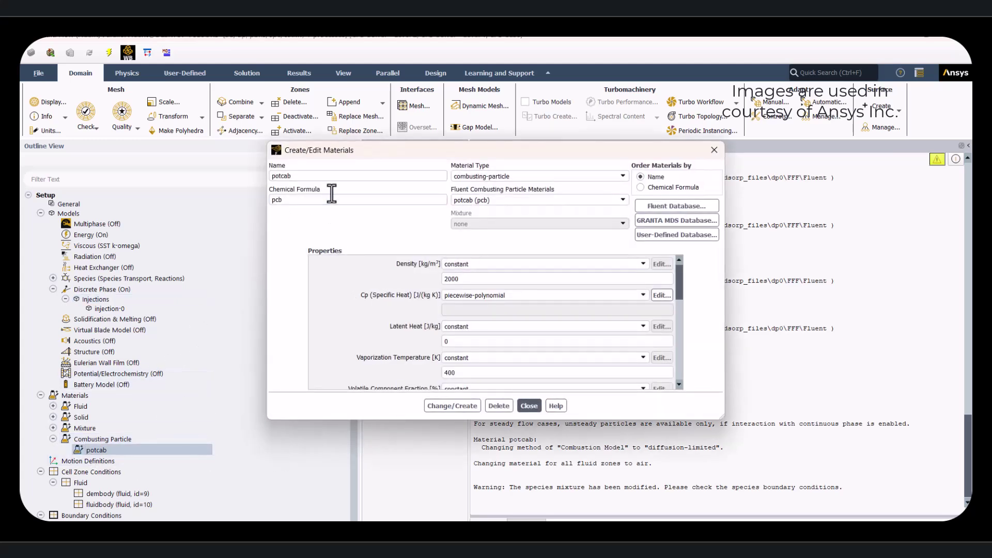
pyautogui.moveTo(299, 175); pyautogui.dragTo(225, 177)
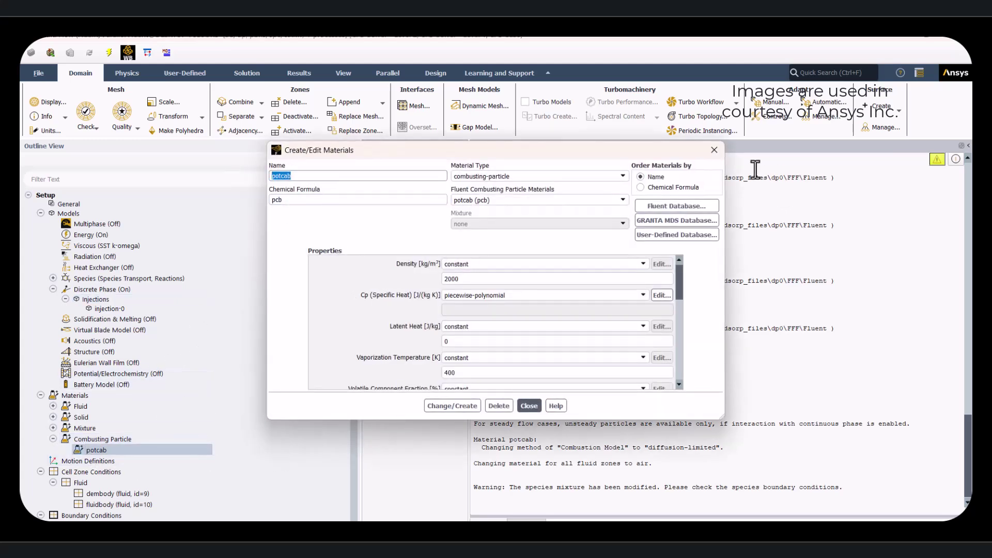
pyautogui.click(718, 155)
pyautogui.doubleClick(107, 307)
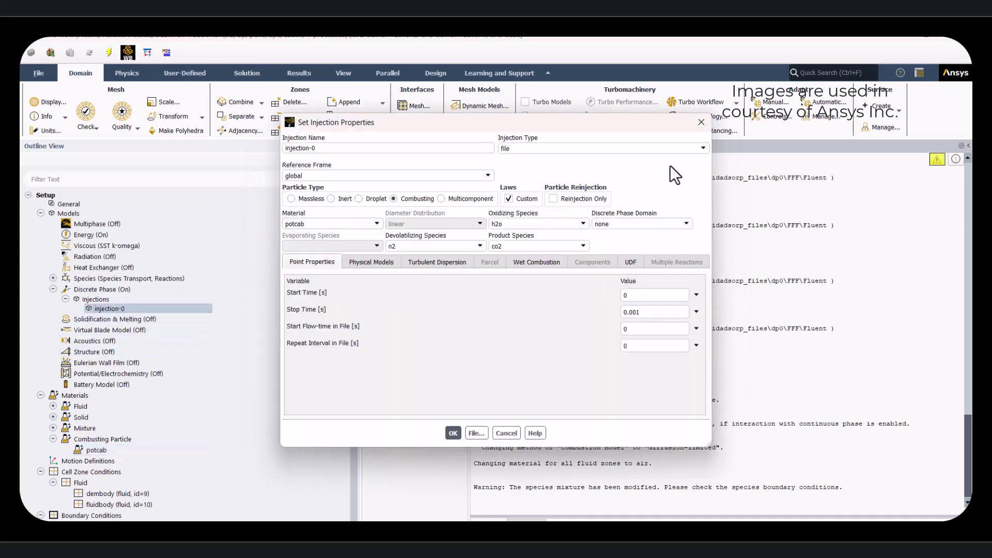
pyautogui.click(701, 122)
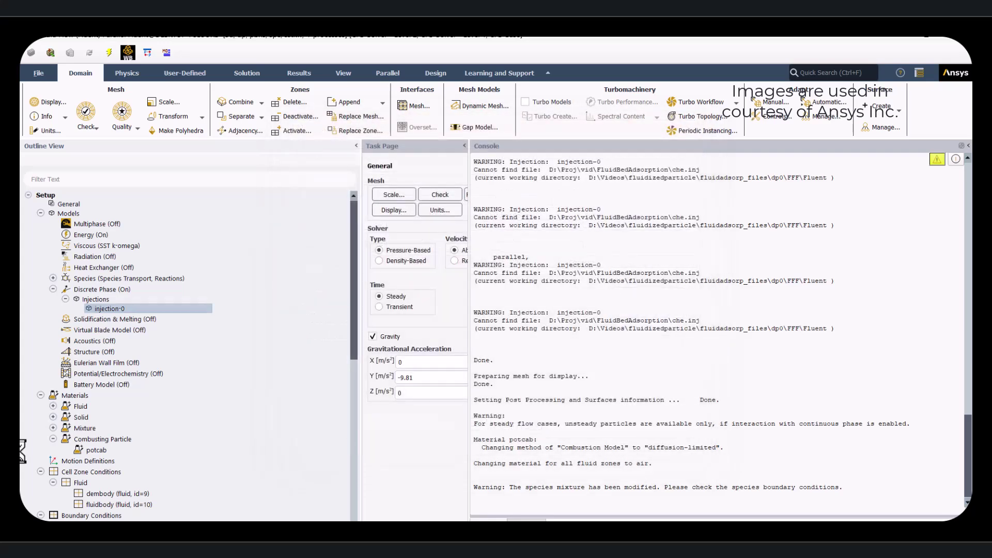
# - Set potcab's combustion model to multiple-surface-reactions with composition dependent specific heat and composition dependent density
pyautogui.doubleClick(112, 451)
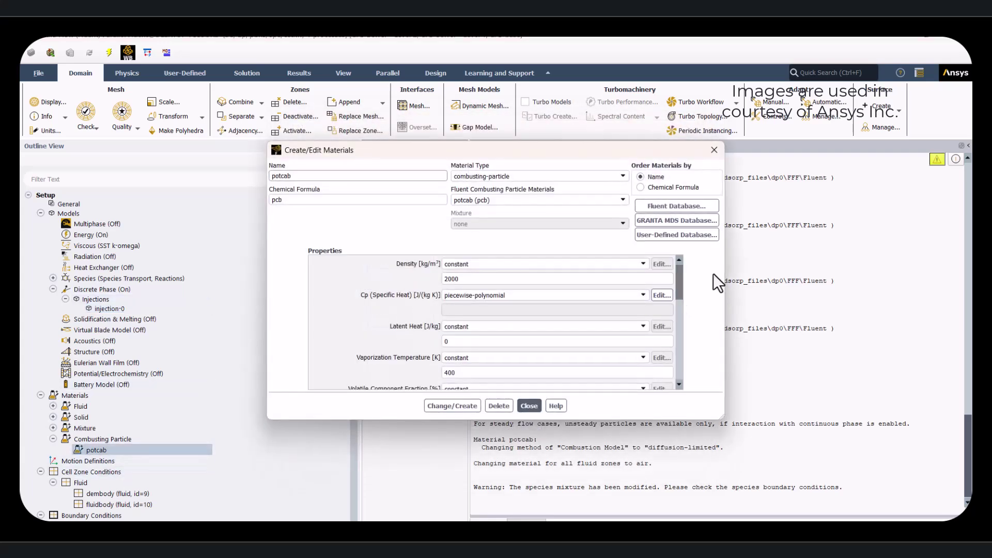
pyautogui.scroll(-6, 653, 309)
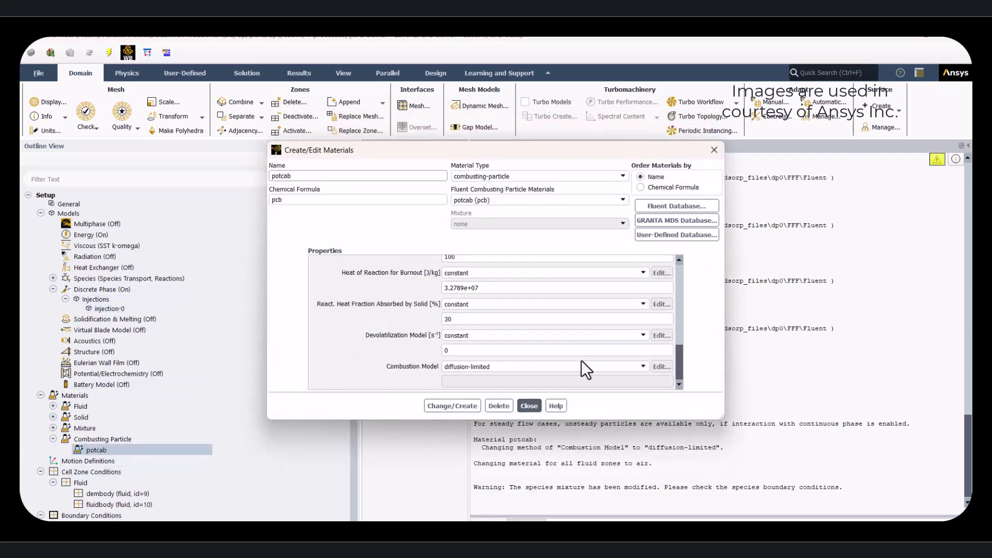
pyautogui.click(570, 367)
pyautogui.click(492, 401)
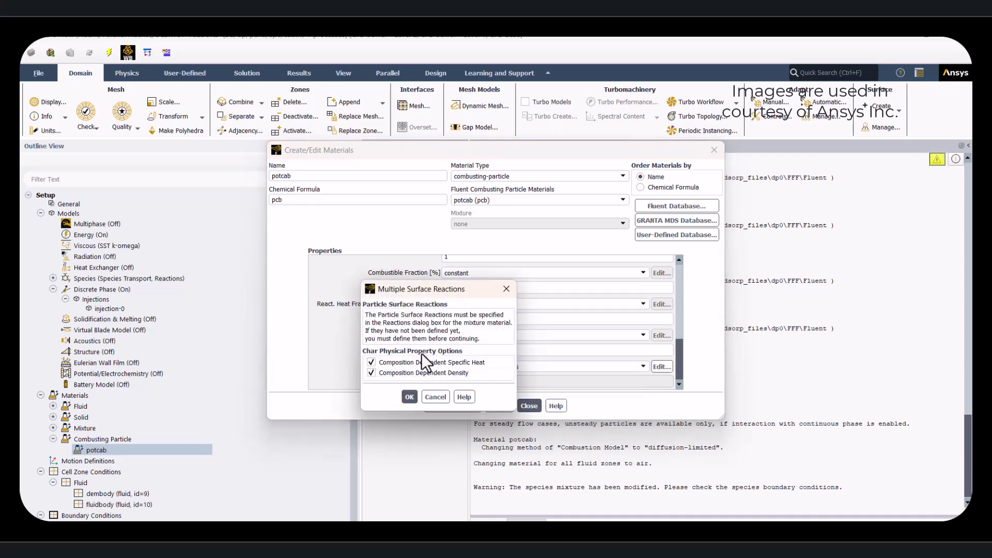
pyautogui.click(409, 397)
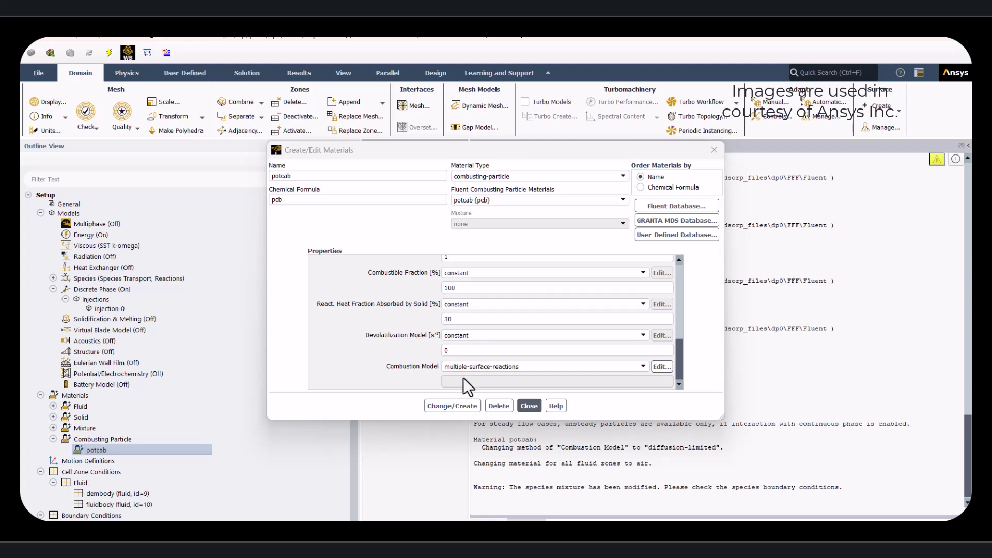
# - Check potcab's volatile component and combustible fractions and apply the material changes
pyautogui.scroll(3, 427, 327)
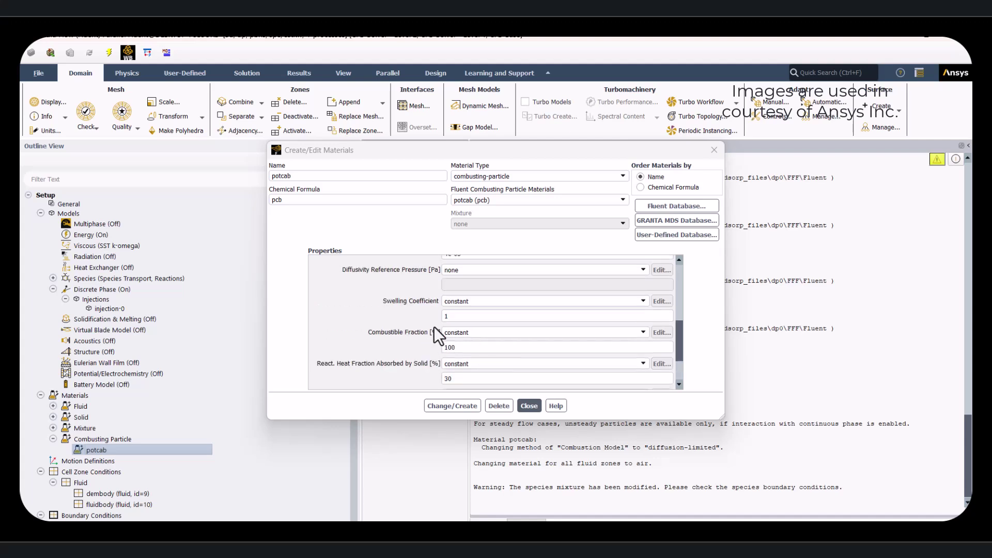
pyautogui.scroll(1, 443, 319)
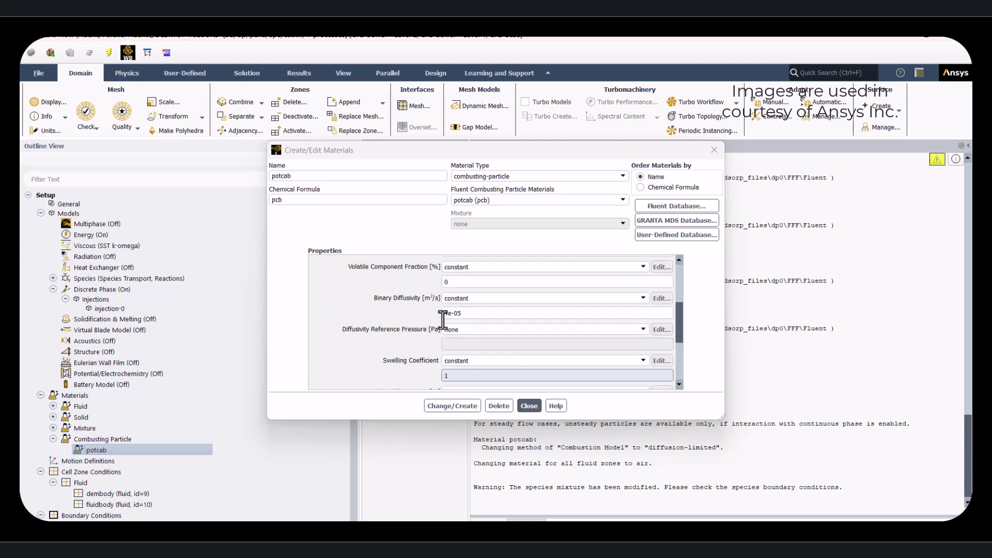
pyautogui.scroll(1, 443, 319)
pyautogui.doubleClick(446, 311)
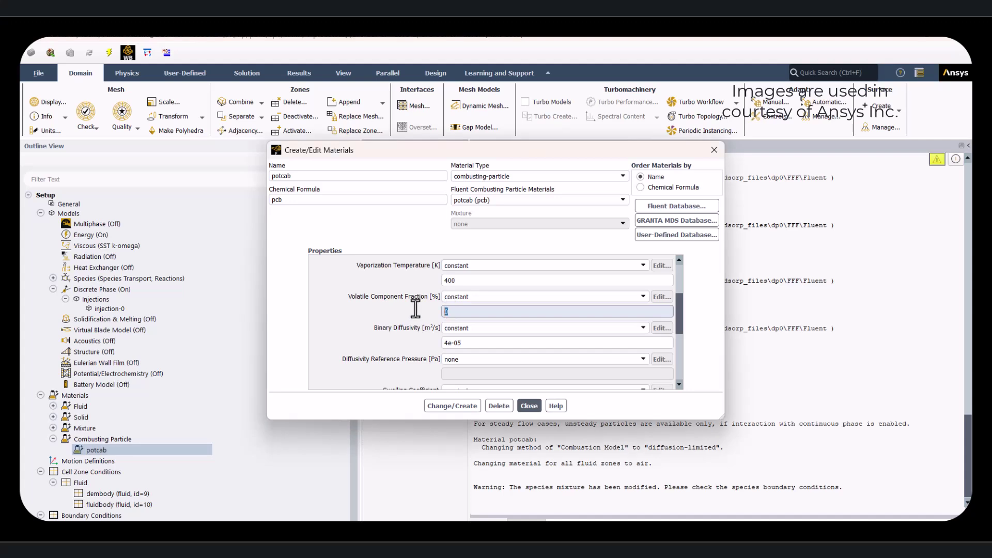
pyautogui.scroll(-4, 422, 296)
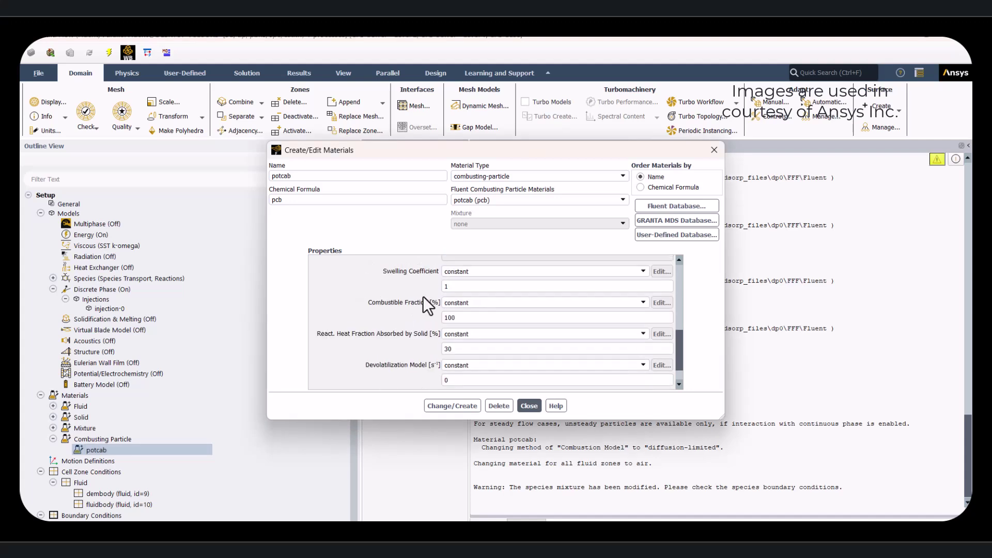
pyautogui.doubleClick(447, 318)
pyautogui.scroll(-1, 496, 347)
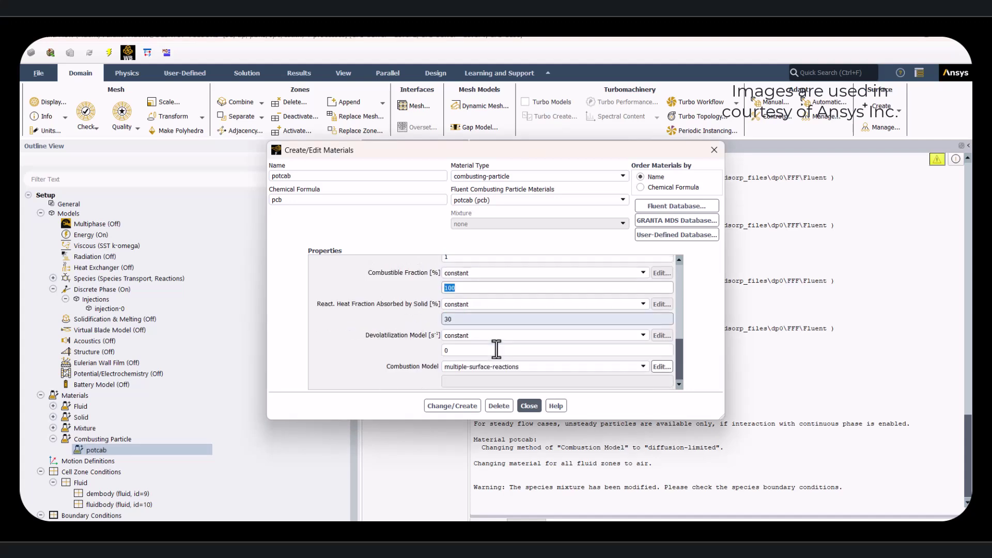
pyautogui.click(463, 406)
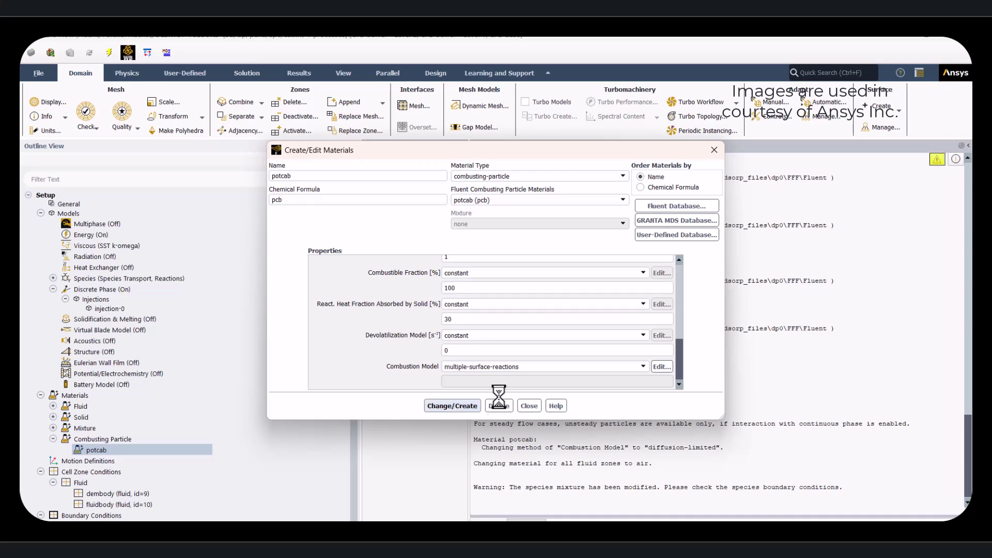
pyautogui.click(528, 406)
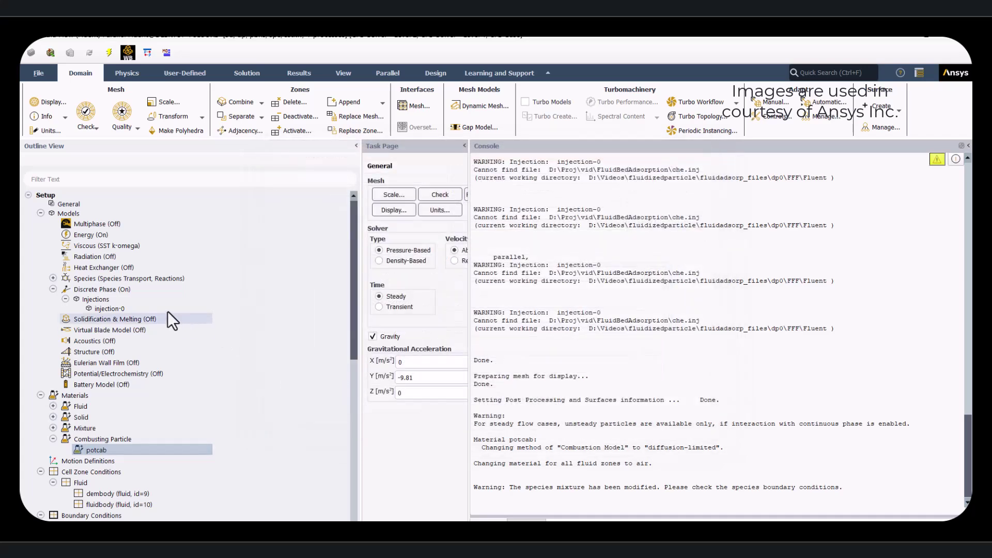
# - Check the potcarb and potbicarb mass fractions in injection-0's multiple surface reactions and accept the injection
pyautogui.doubleClick(126, 308)
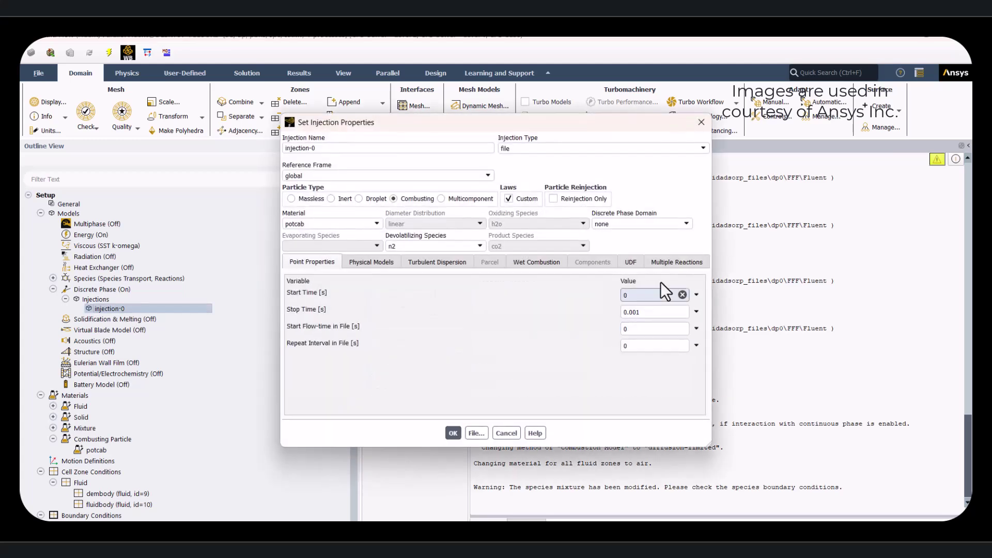
pyautogui.click(674, 263)
pyautogui.moveTo(683, 300); pyautogui.dragTo(630, 305)
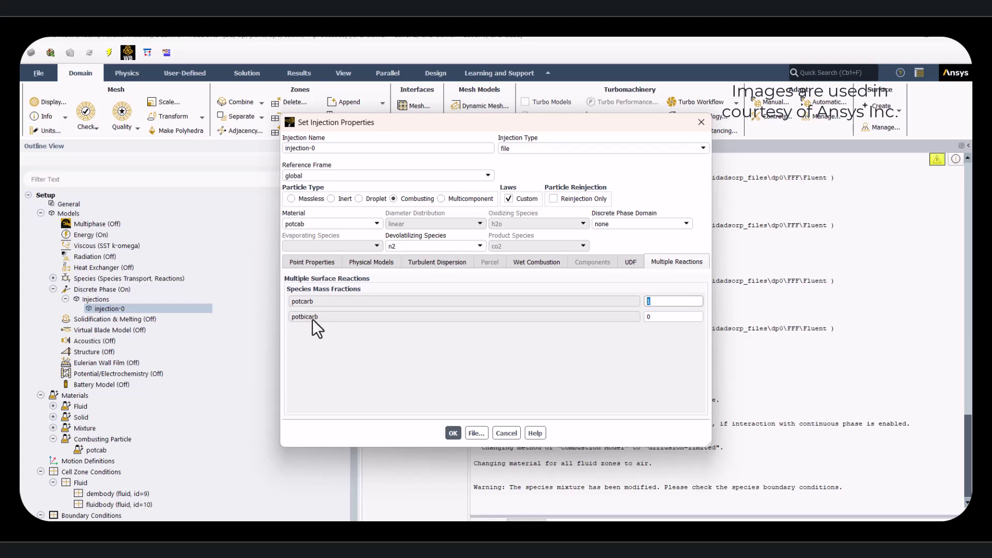
pyautogui.click(453, 433)
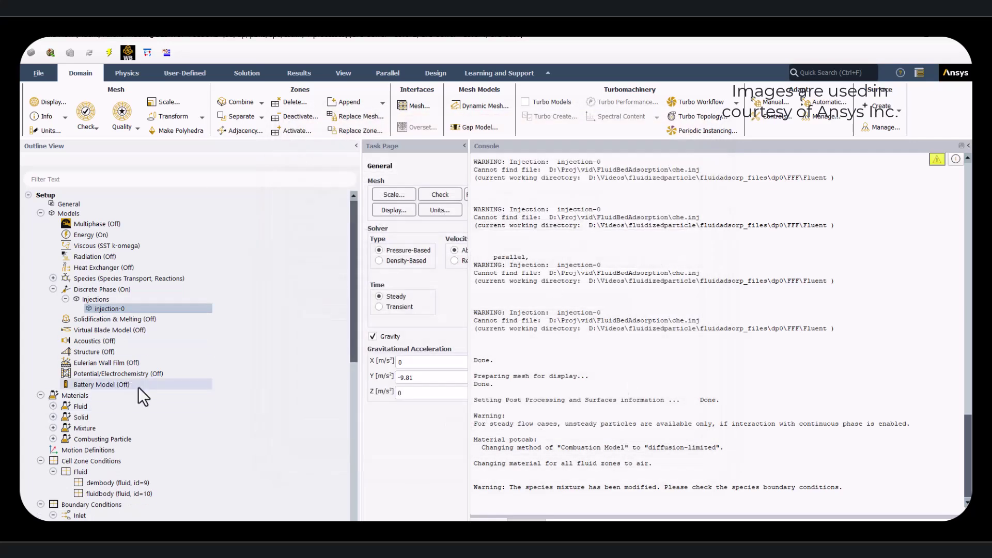
# - Review the fluegasinlet boundary's velocity, species mass fractions, thermal settings and discrete phase condition
pyautogui.scroll(-5, 90, 379)
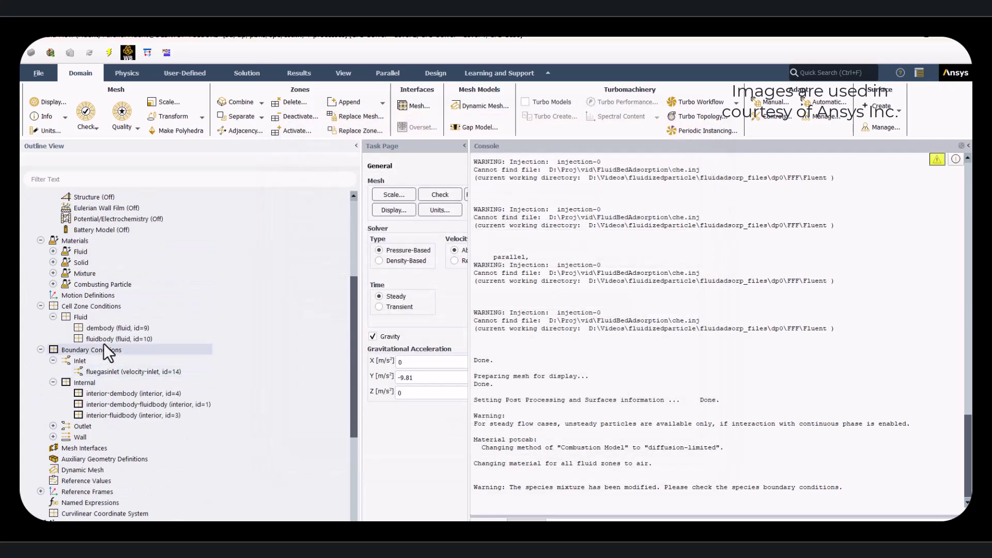
pyautogui.doubleClick(103, 371)
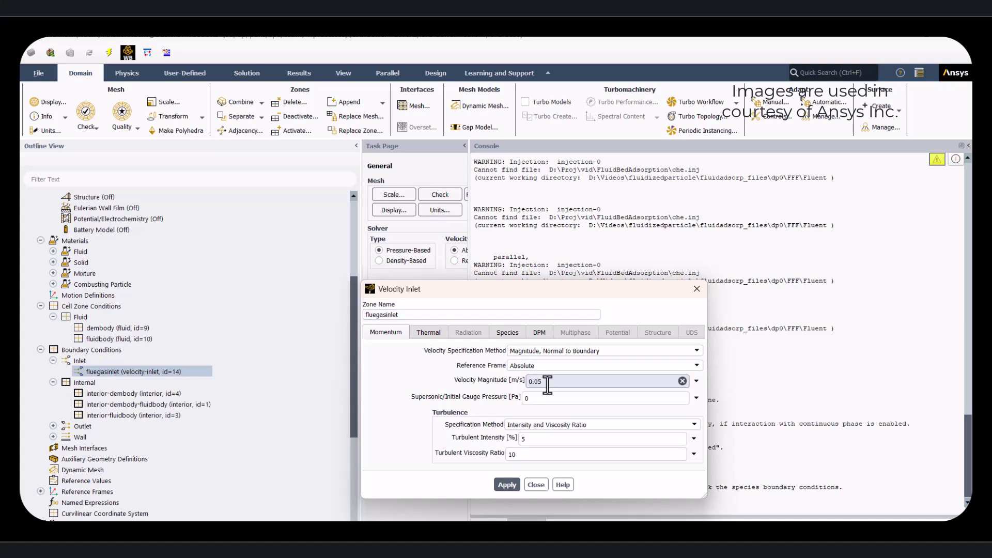
pyautogui.click(505, 334)
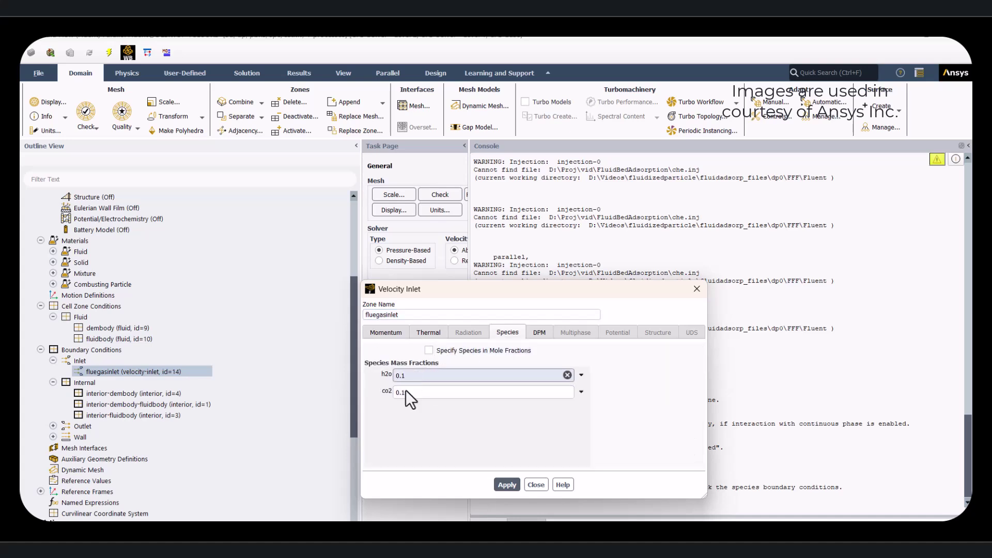
pyautogui.moveTo(410, 379); pyautogui.dragTo(387, 380)
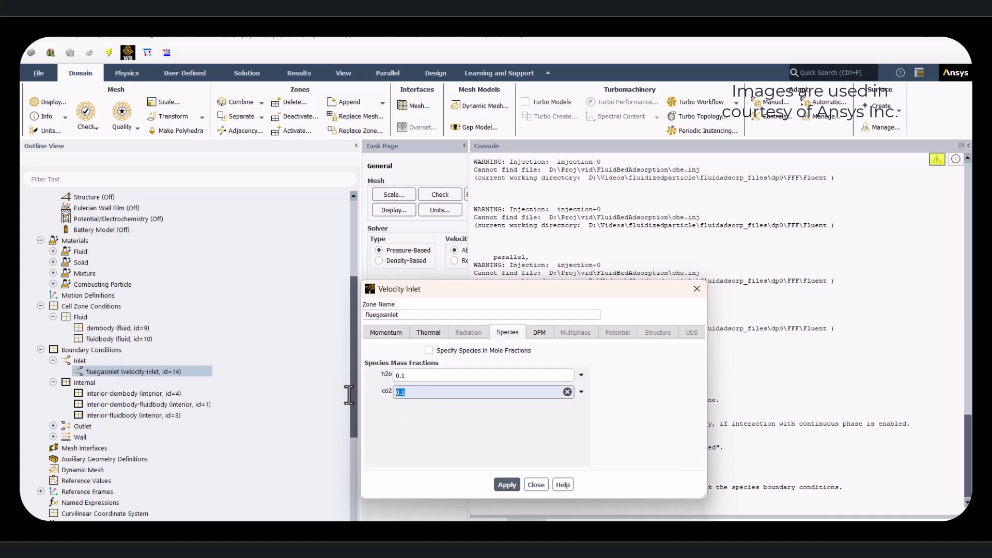
pyautogui.click(427, 335)
pyautogui.moveTo(405, 360); pyautogui.dragTo(529, 341)
pyautogui.click(540, 333)
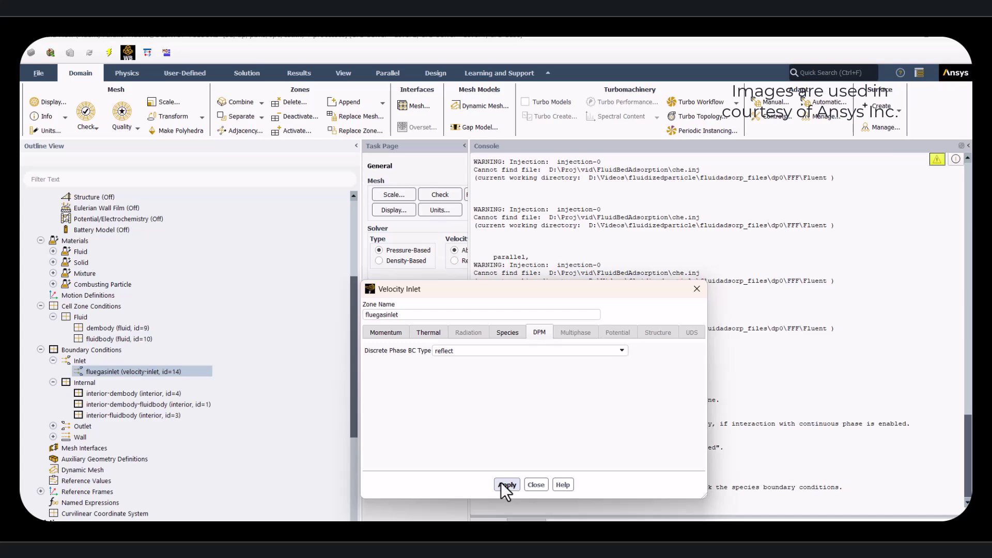
pyautogui.click(536, 485)
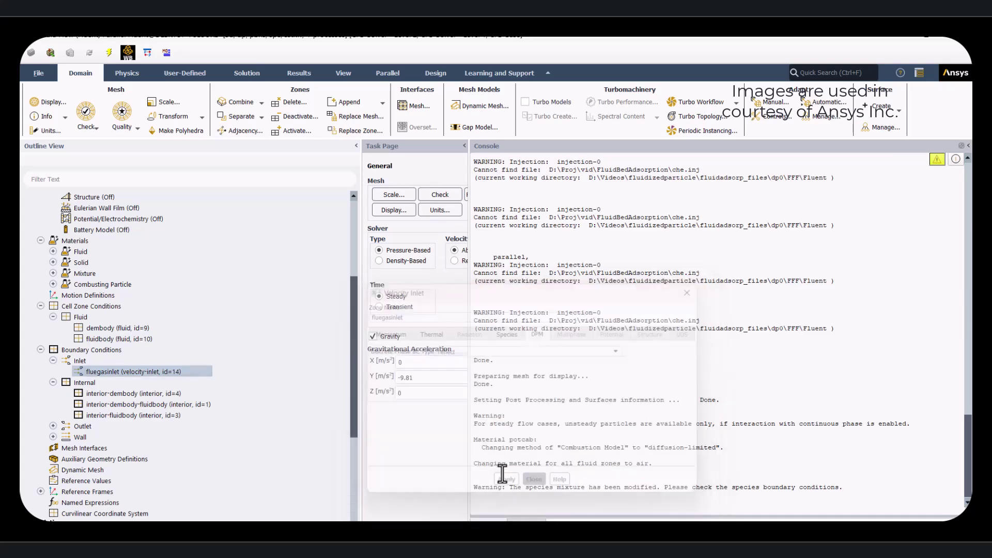
# - Reopen the injection-0 properties and examine the DEFINE_DPM_DRAG function of vel.c in Notepad++, from the drag force declaration to its return value
pyautogui.scroll(4, 128, 323)
pyautogui.doubleClick(104, 282)
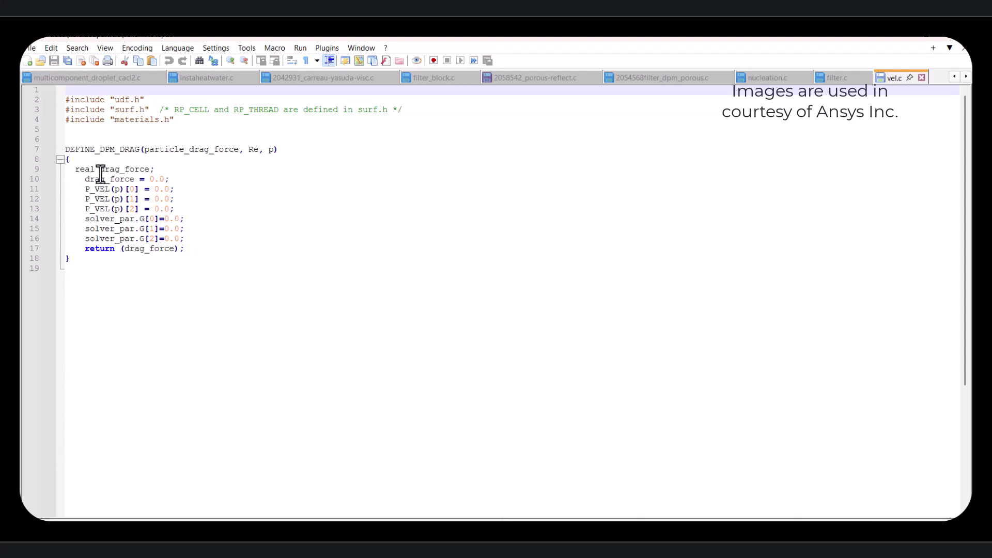
pyautogui.click(103, 172)
pyautogui.doubleClick(103, 171)
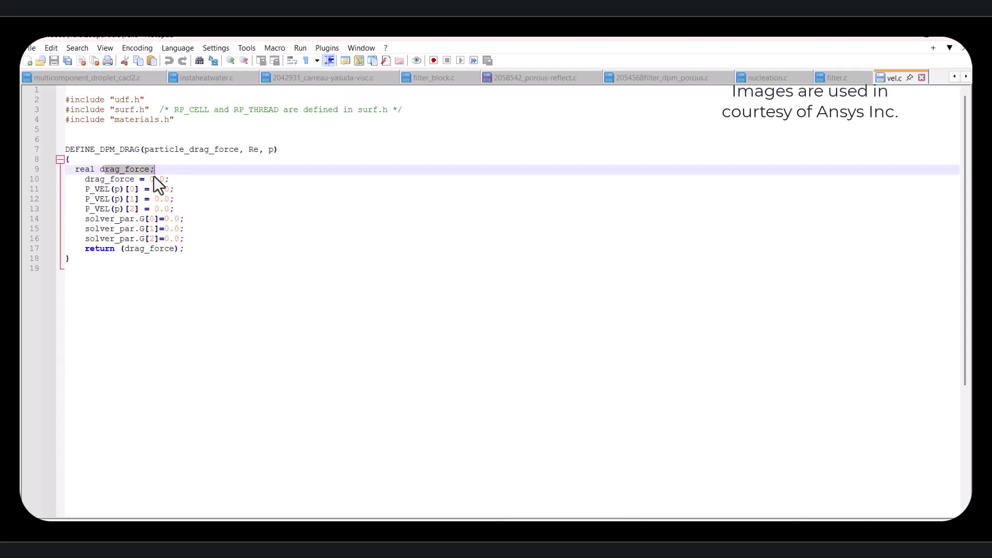
pyautogui.moveTo(149, 178); pyautogui.dragTo(167, 179)
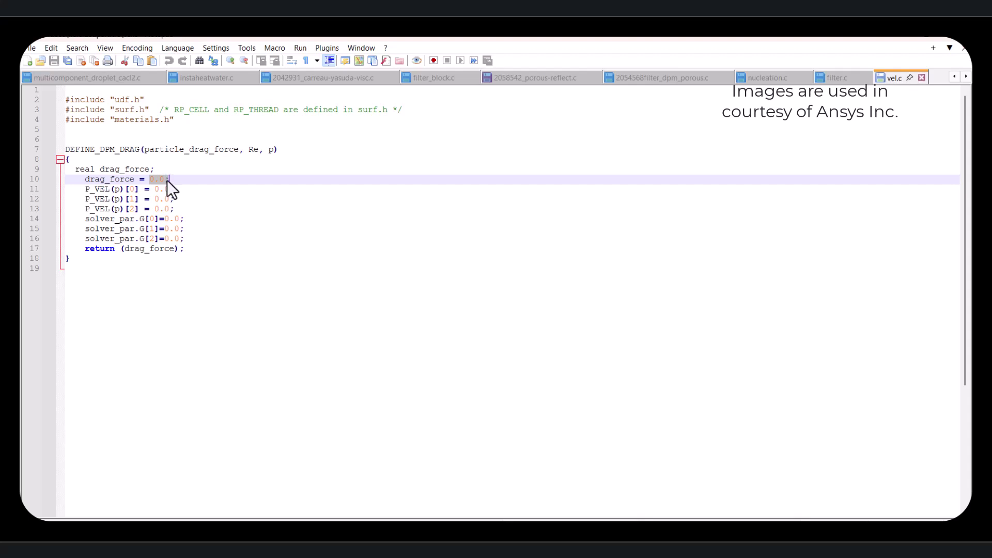
pyautogui.moveTo(120, 248); pyautogui.dragTo(179, 248)
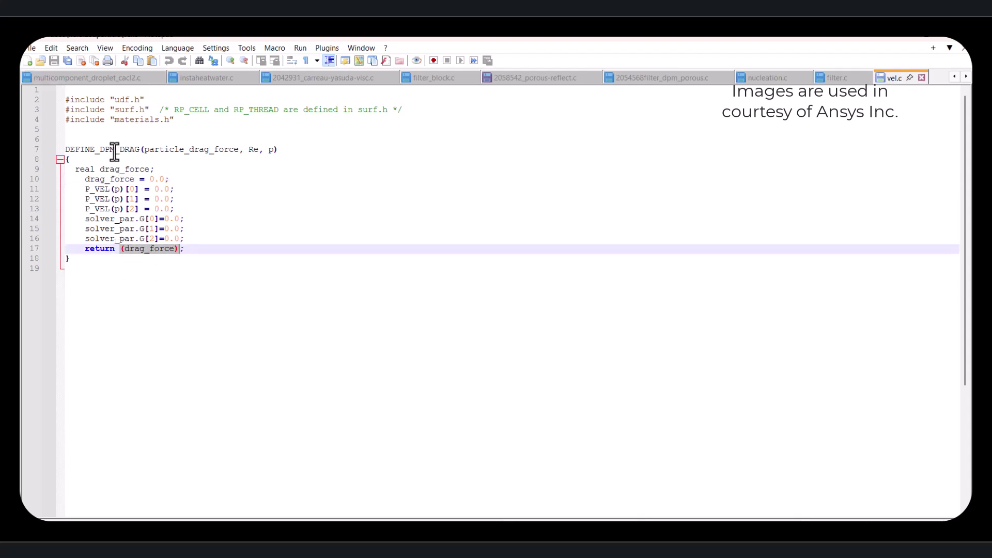
pyautogui.moveTo(100, 149); pyautogui.dragTo(140, 149)
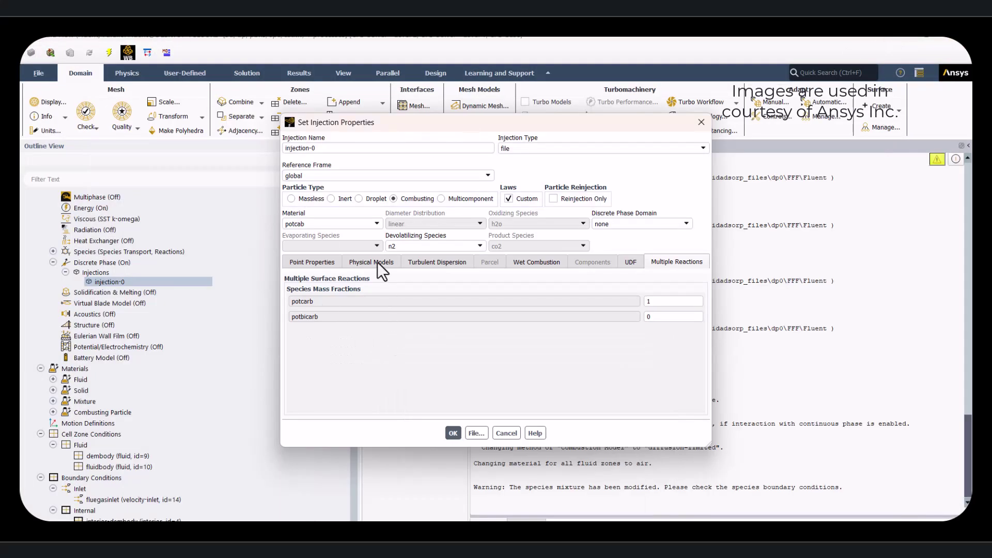
# - Set injection-0's drag law to udf particle_drag_force::libudf in its physical models and accept the injection
pyautogui.click(377, 262)
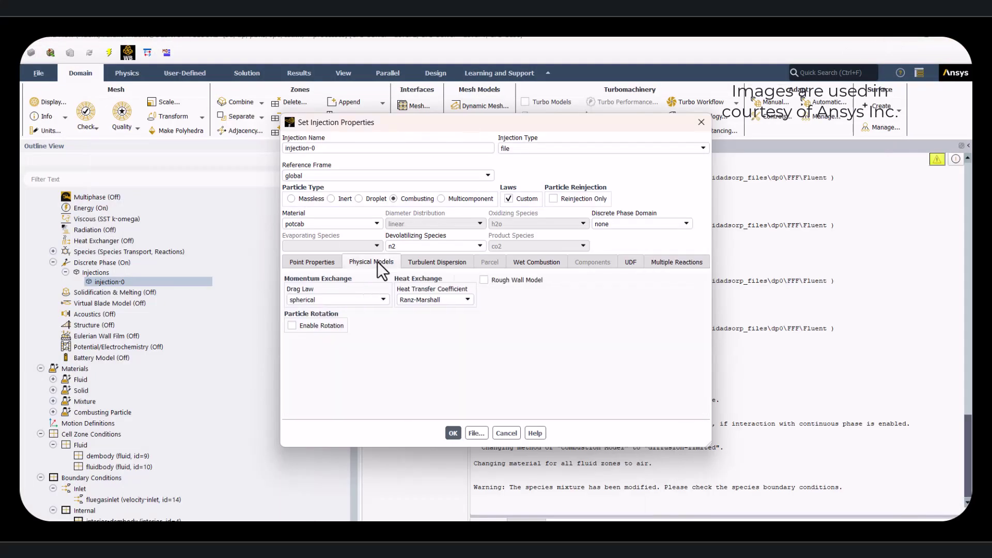
pyautogui.click(340, 300)
pyautogui.click(331, 357)
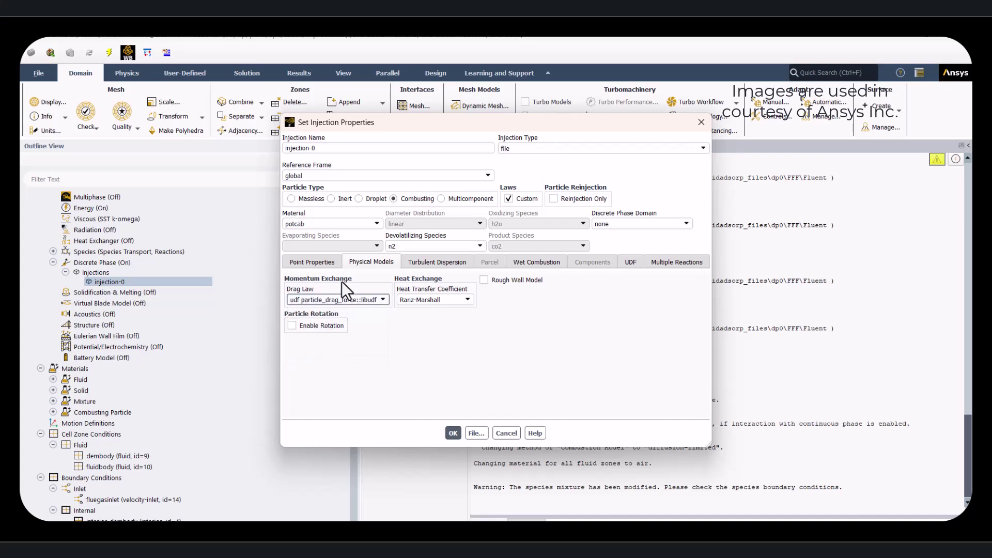
pyautogui.click(452, 433)
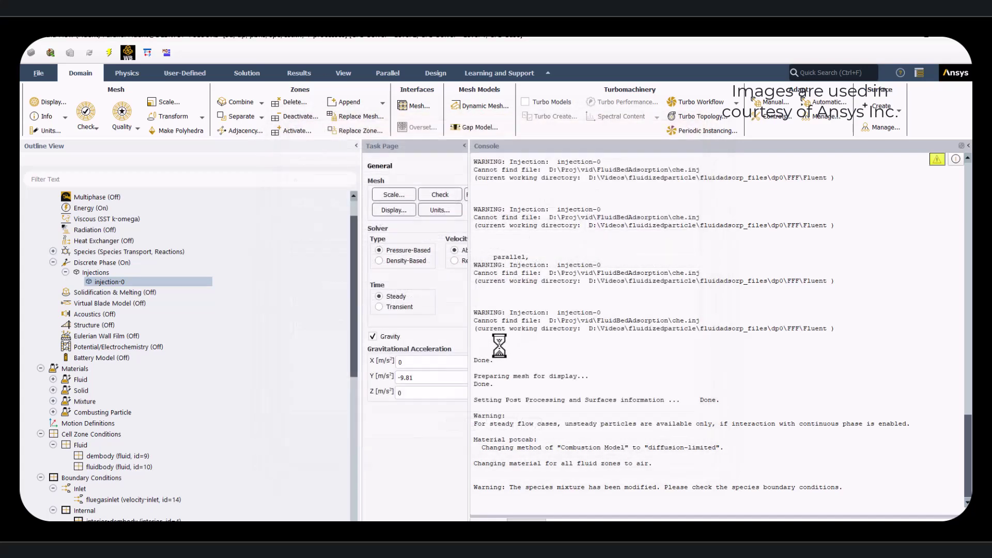
pyautogui.click(185, 73)
pyautogui.click(108, 113)
pyautogui.click(120, 138)
pyautogui.click(376, 378)
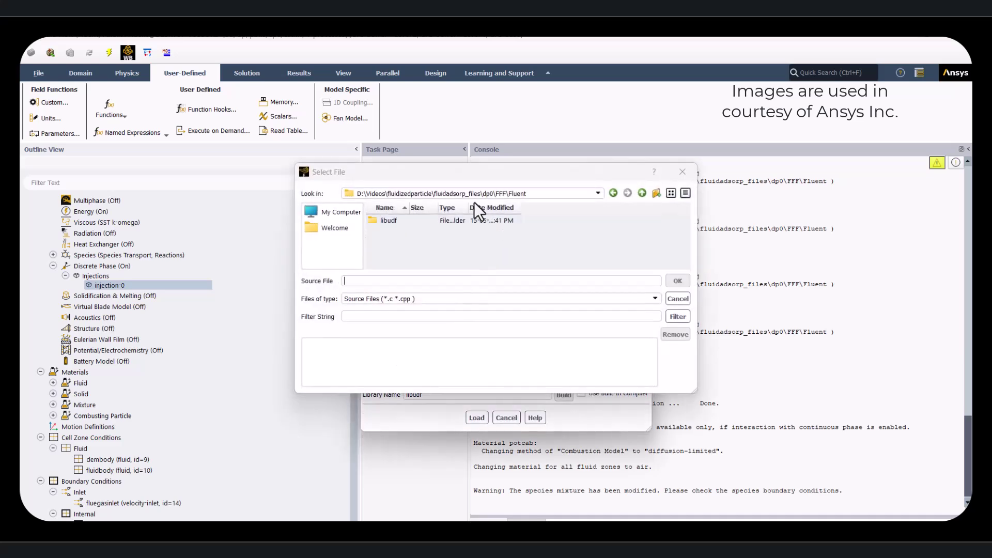
pyautogui.doubleClick(445, 220)
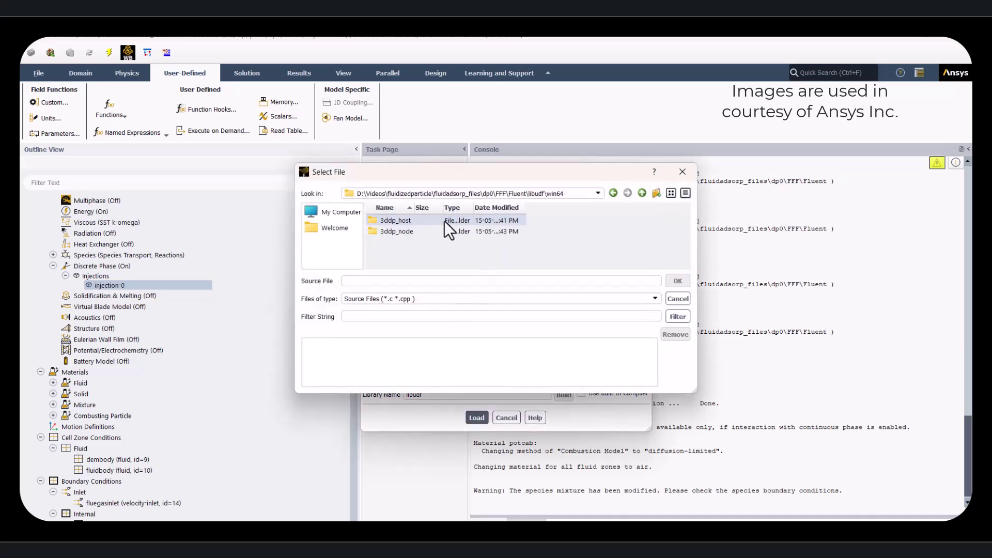
pyautogui.click(642, 192)
pyautogui.click(642, 193)
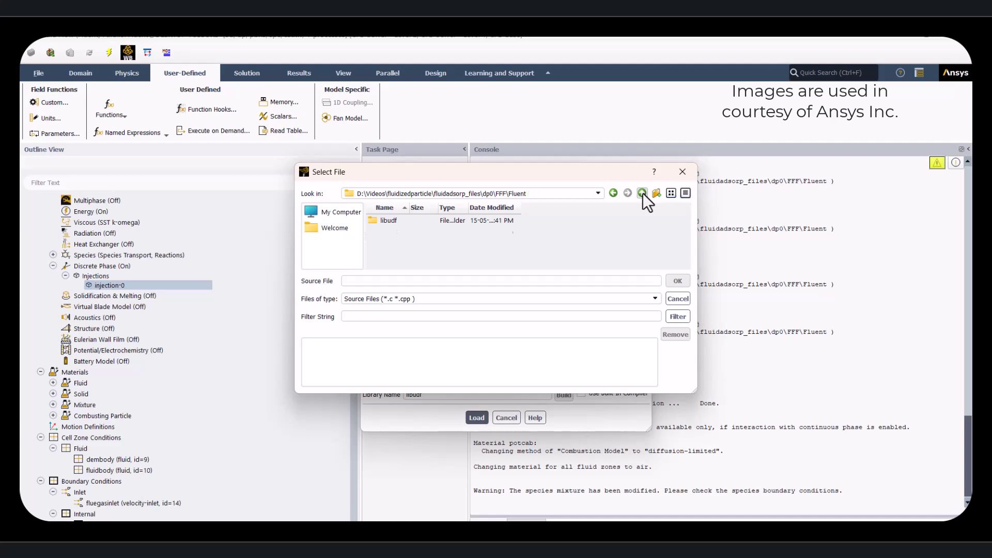
pyautogui.click(642, 193)
pyautogui.click(682, 172)
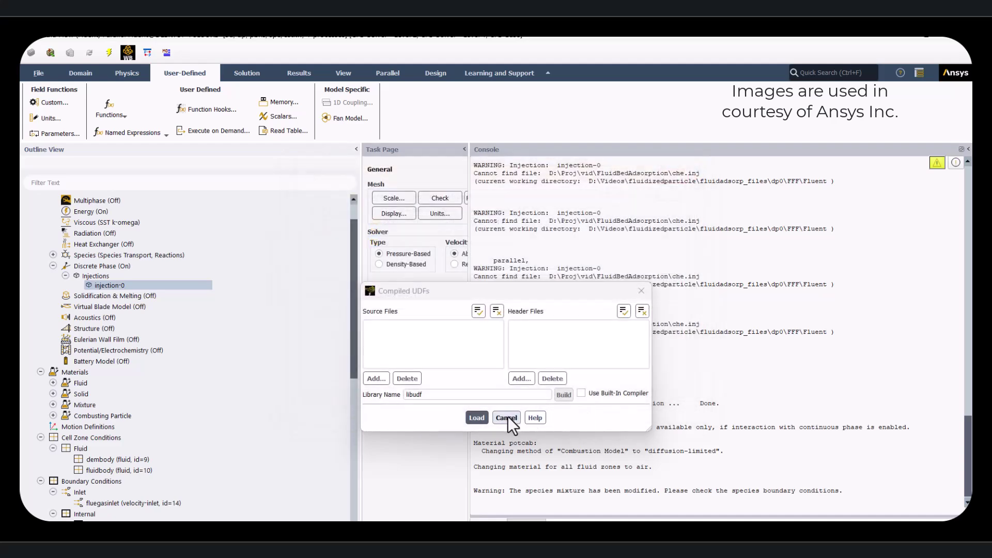
pyautogui.click(506, 417)
# - Unload the existing compiled UDF library with the UDF Library Manager and close the manager
pyautogui.click(114, 110)
pyautogui.click(132, 148)
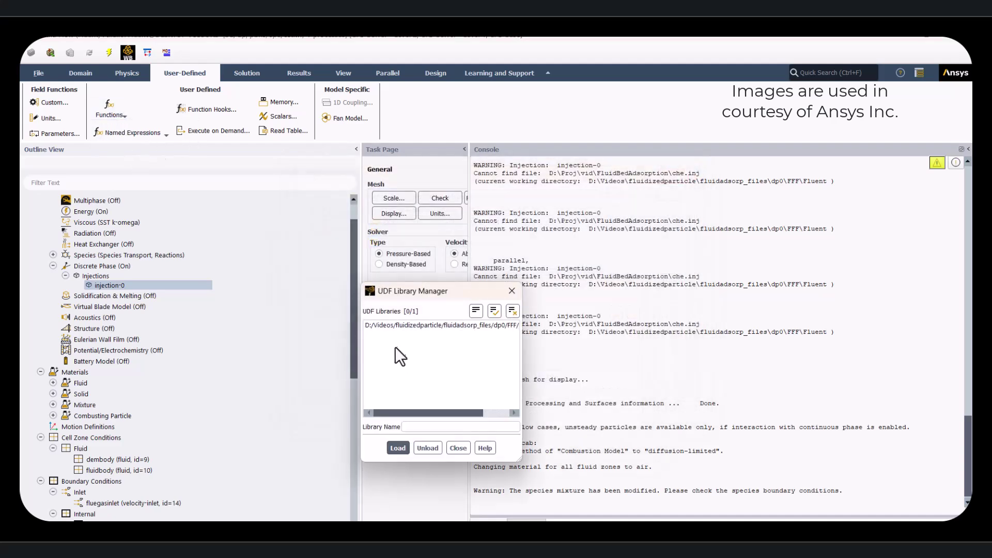
pyautogui.click(410, 324)
pyautogui.click(427, 448)
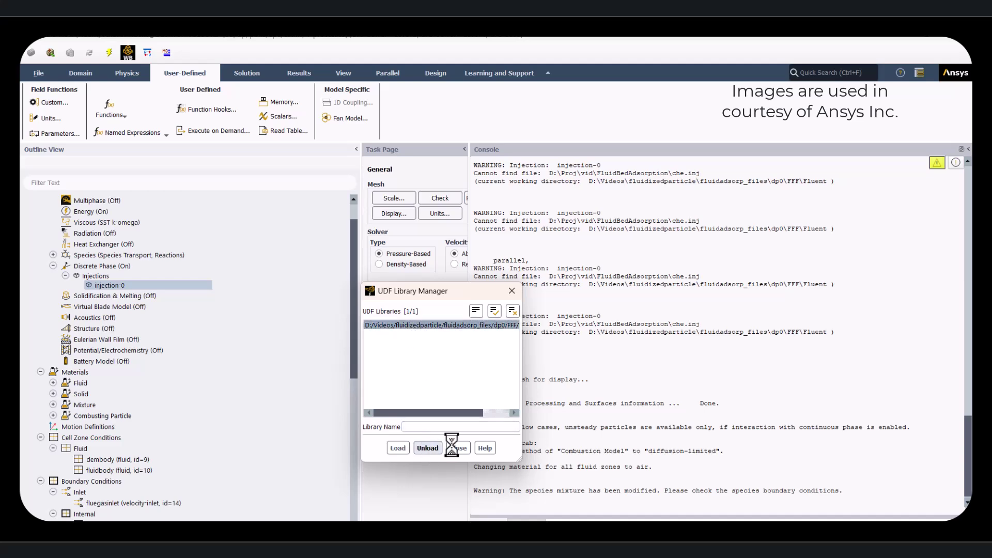
pyautogui.click(568, 298)
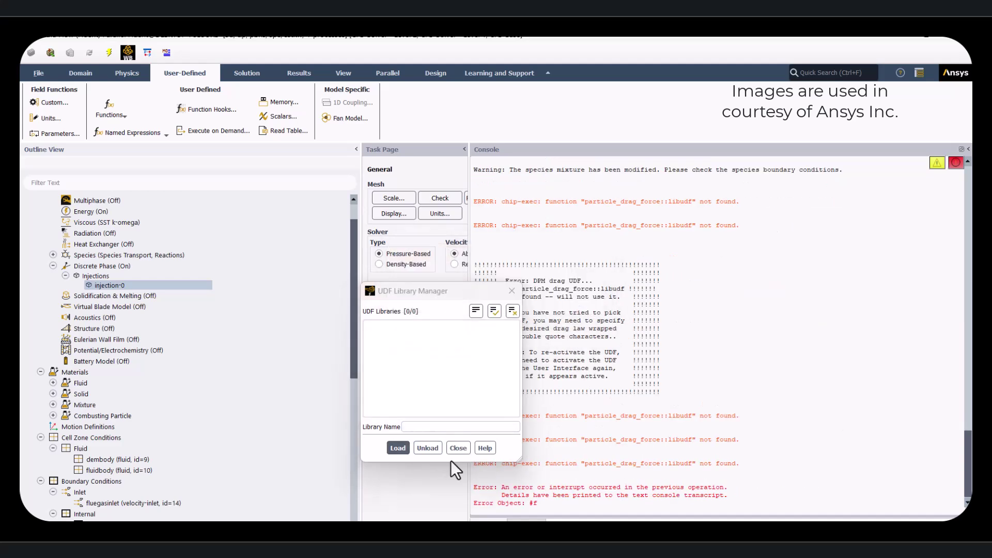
pyautogui.click(456, 448)
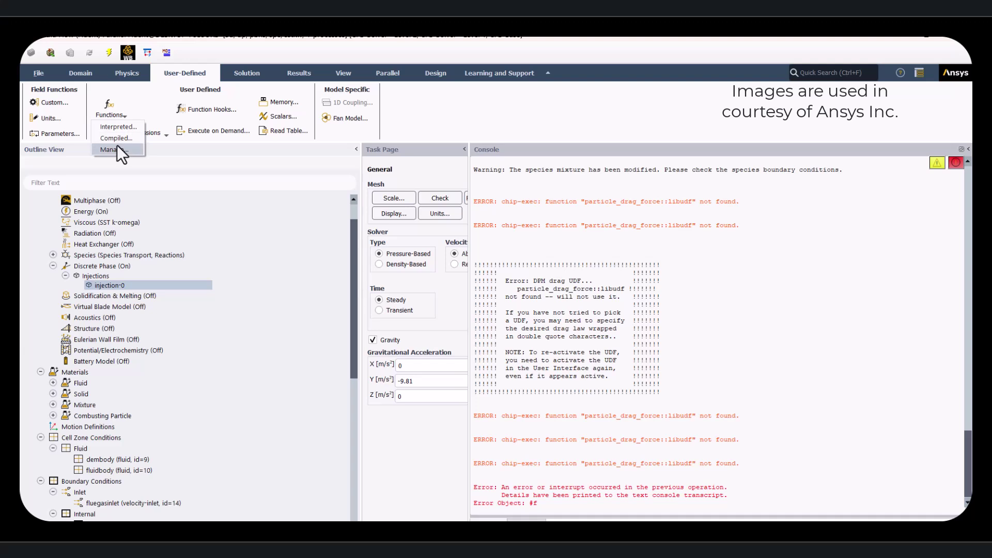
# - Reopen the source file selection for compiled UDFs and delete the old libudf folder from the Fluent working directory
pyautogui.click(116, 138)
pyautogui.click(378, 377)
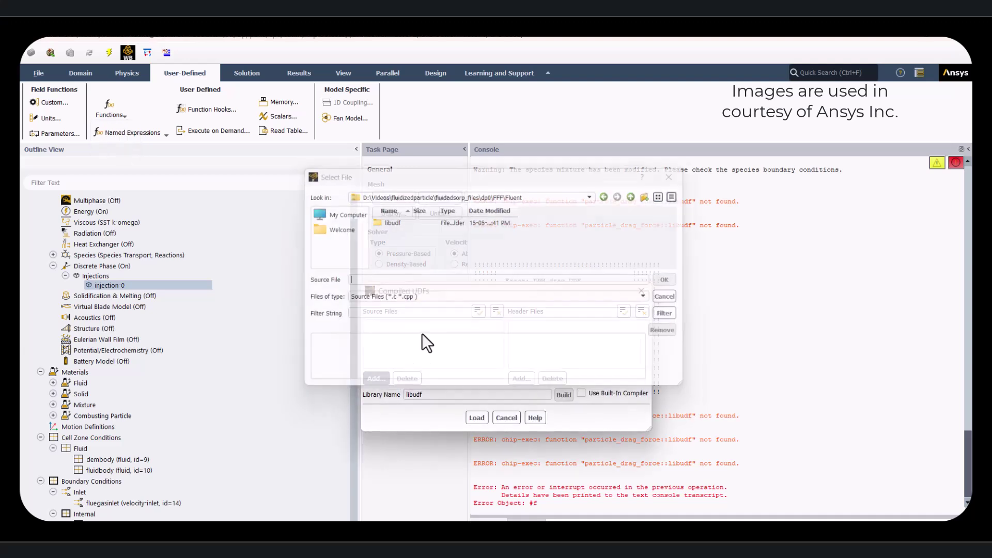
pyautogui.rightClick(445, 219)
pyautogui.click(464, 235)
pyautogui.click(490, 296)
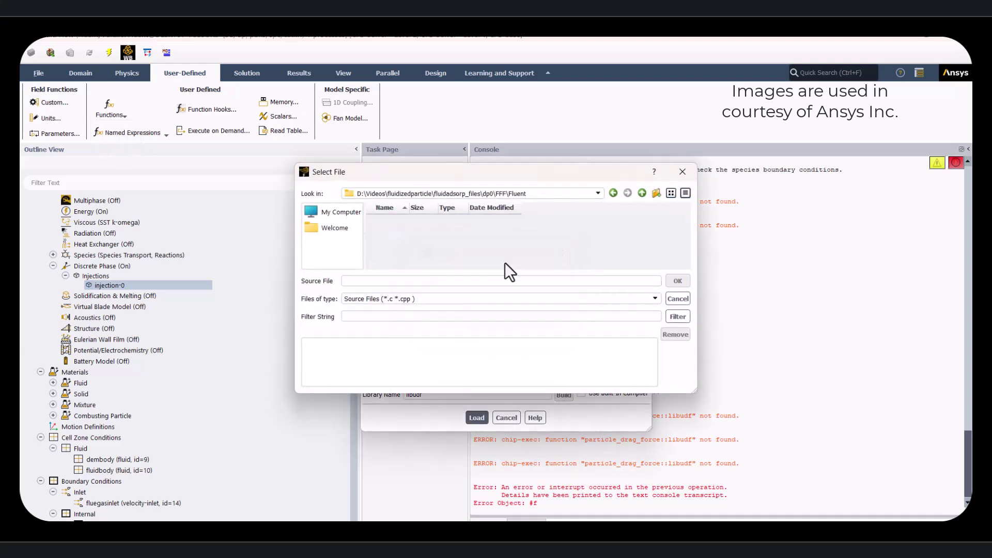
# - Add vel.c from the D:\Videos\fluidizedparticle folder as the source file of the compiled UDF
pyautogui.click(516, 189)
pyautogui.click(429, 259)
pyautogui.click(396, 243)
pyautogui.click(672, 281)
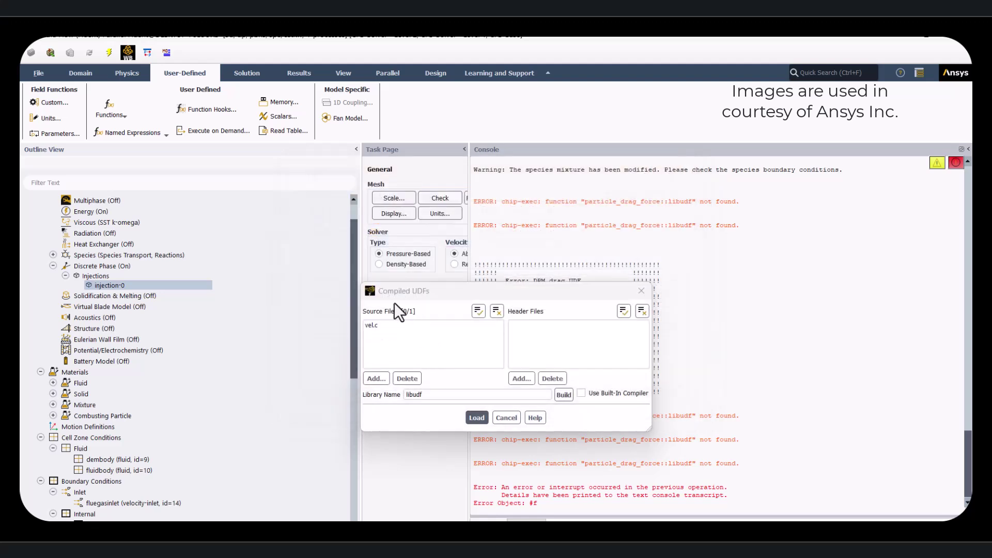
# - Build the libudf library from vel.c with the built-in compiler and load it
pyautogui.click(581, 394)
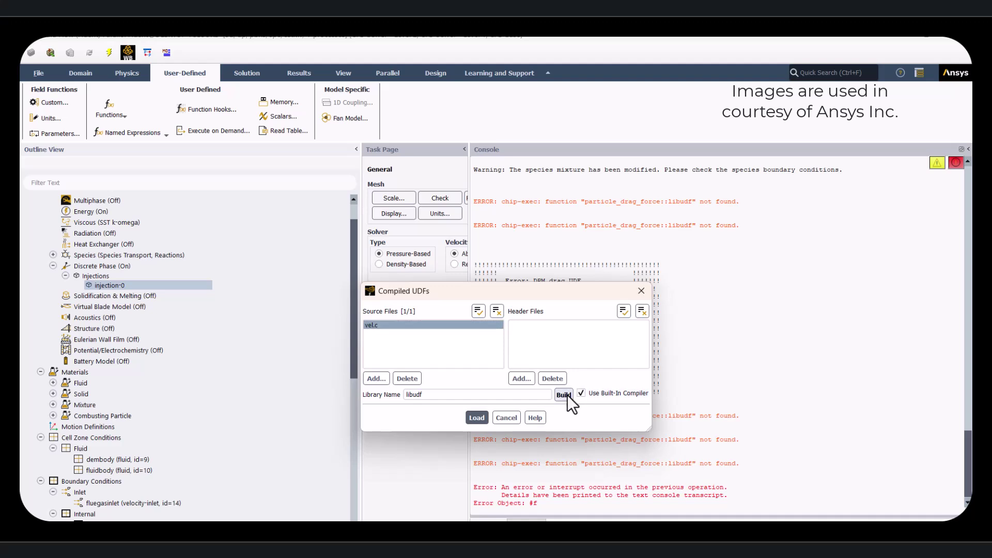
pyautogui.click(563, 395)
pyautogui.click(506, 315)
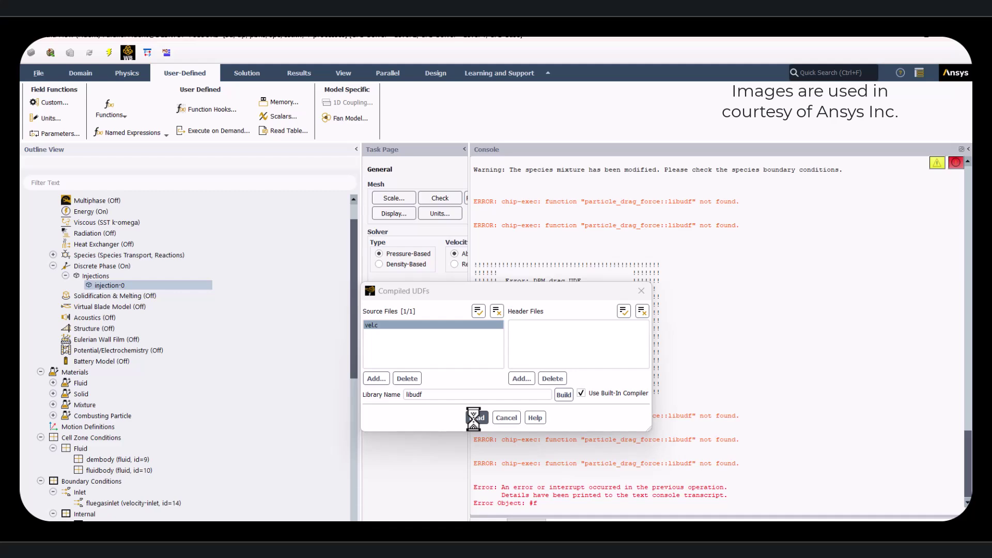
pyautogui.click(473, 417)
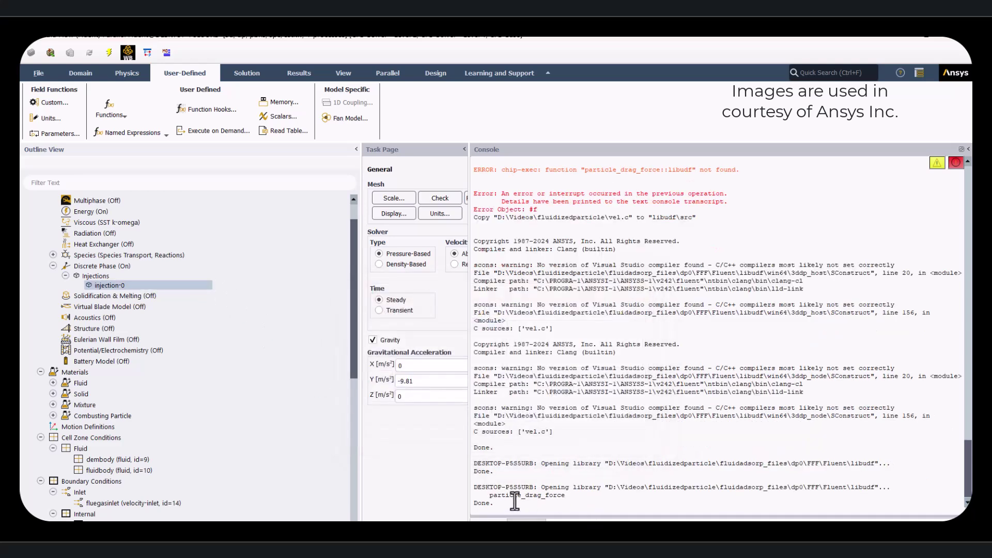
# - Compare the particle_drag_force name in the console with the function name in vel.c's DEFINE_DPM_DRAG macro in Notepad++
pyautogui.moveTo(488, 496); pyautogui.dragTo(565, 495)
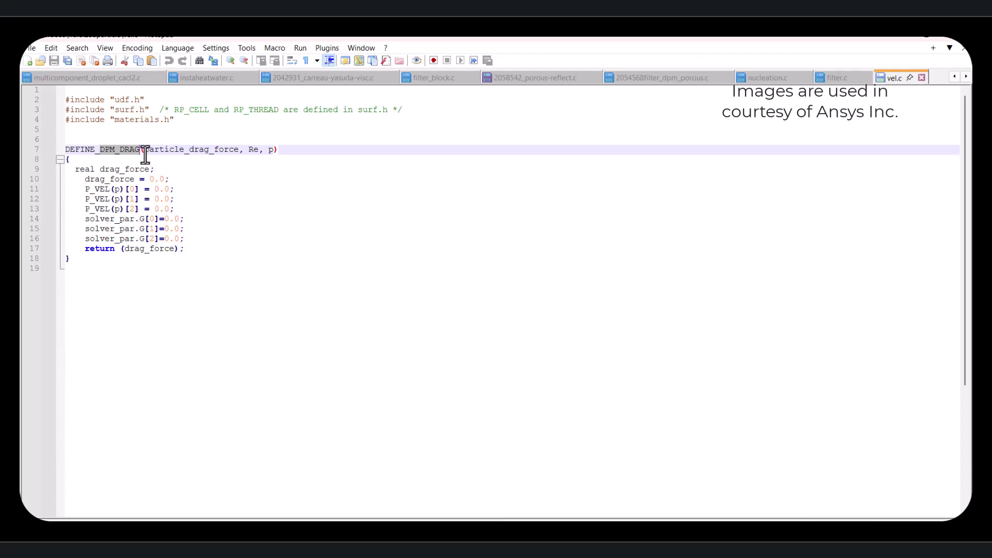
pyautogui.moveTo(145, 150); pyautogui.dragTo(236, 149)
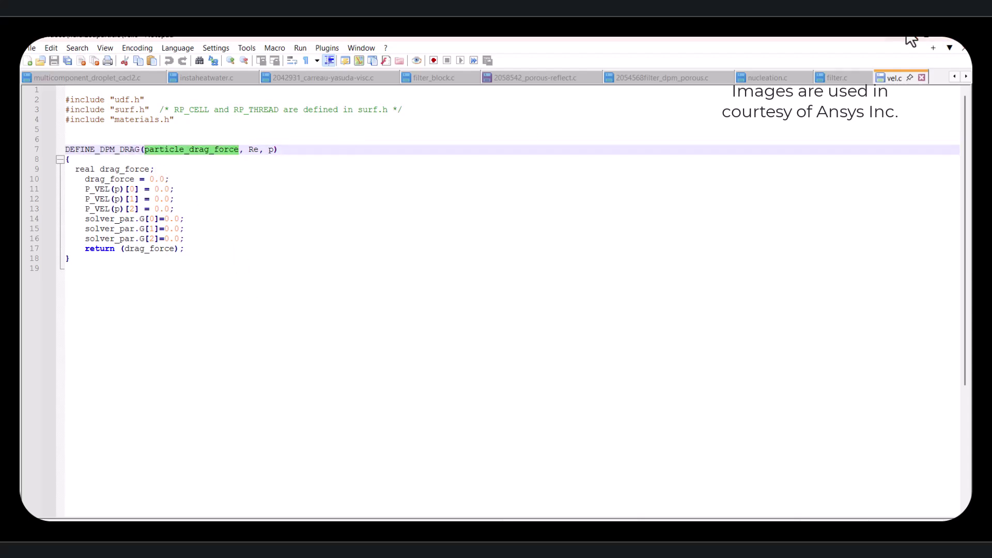
pyautogui.click(909, 37)
# - Reapply udf particle_drag_force::libudf as injection-0's drag law and accept the injection properties
pyautogui.click(98, 287)
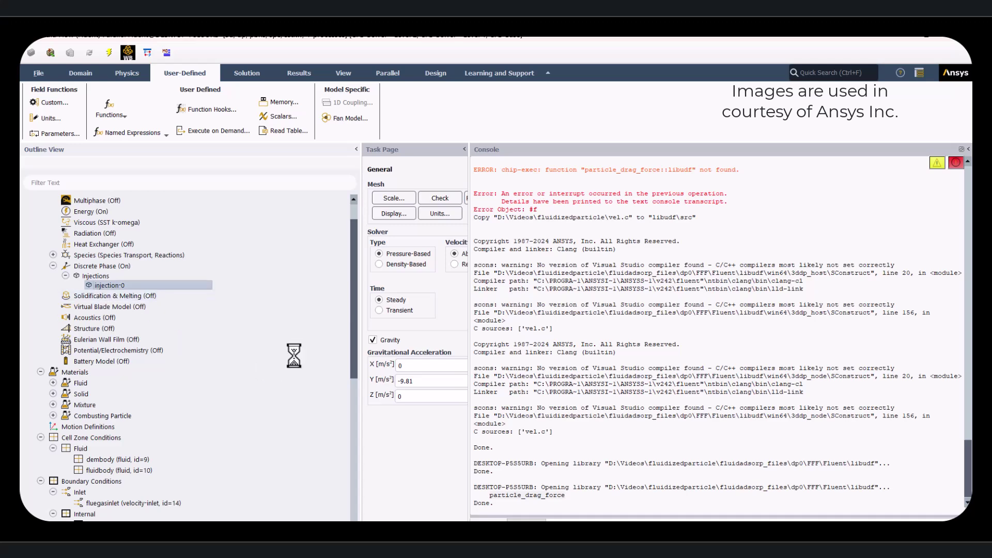
pyautogui.click(375, 298)
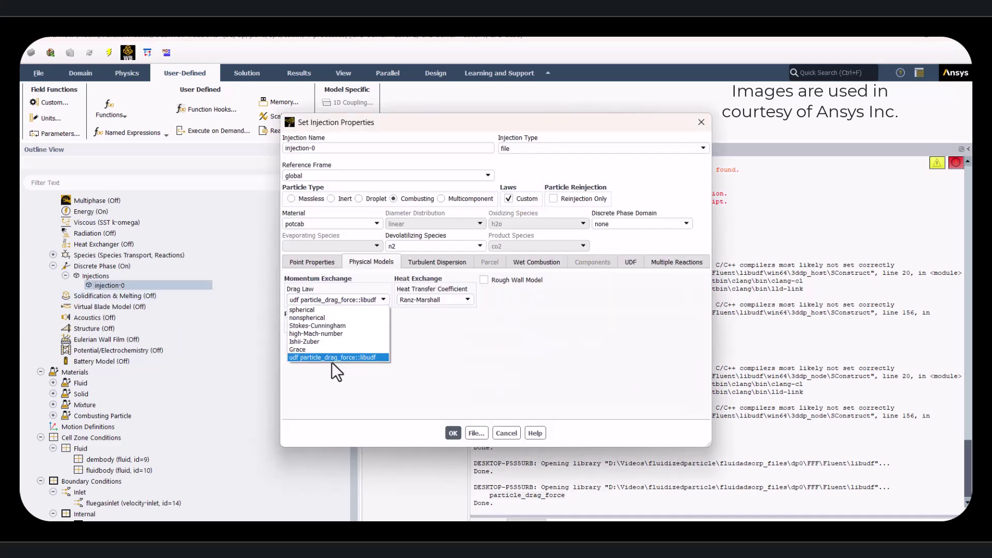
pyautogui.click(334, 357)
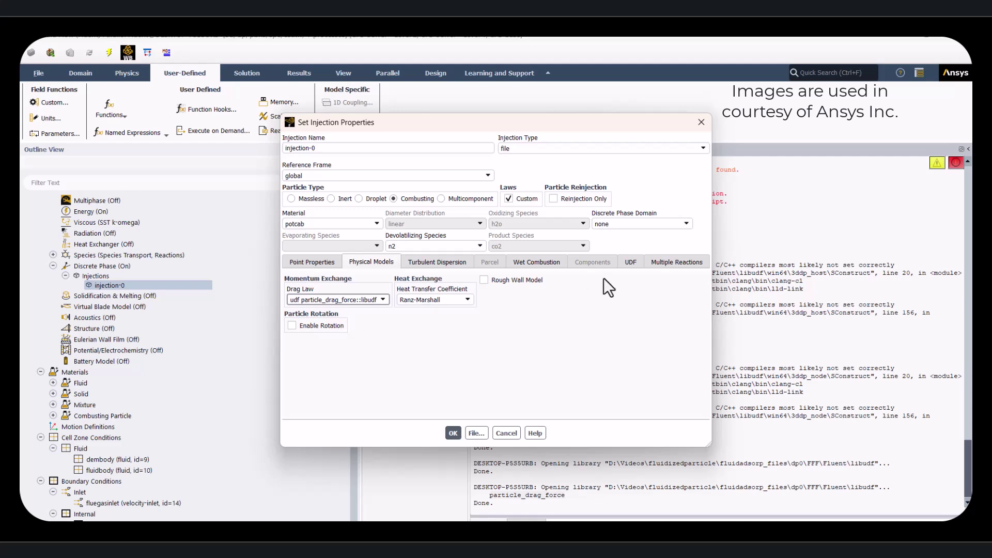
pyautogui.click(453, 433)
pyautogui.scroll(-4, 170, 398)
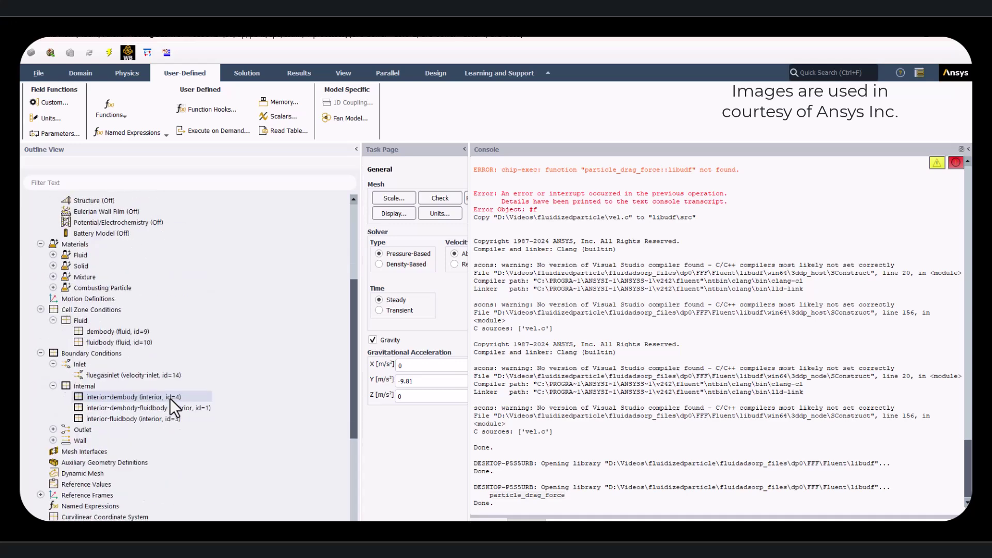
pyautogui.scroll(-1, 90, 378)
pyautogui.scroll(4, 93, 374)
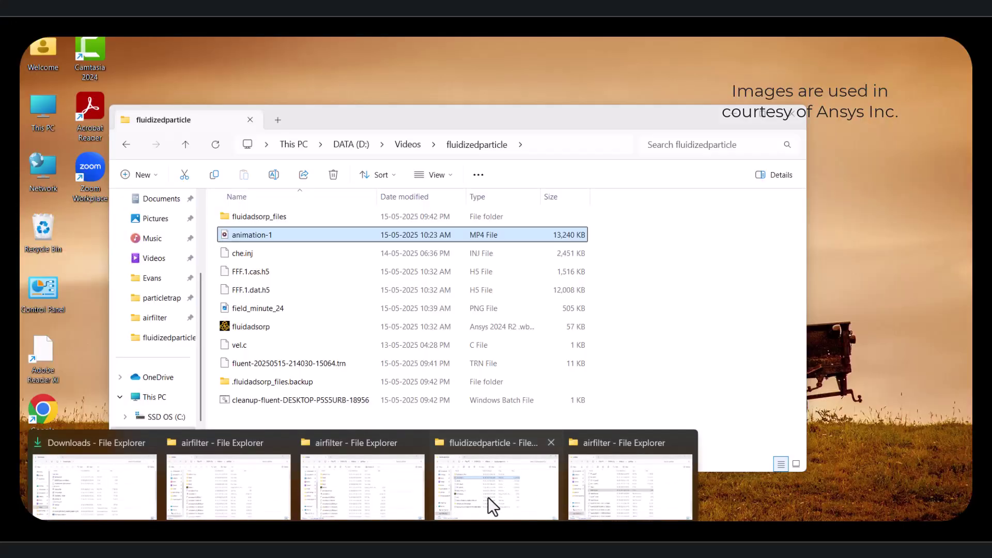
# - Open che.inj from the fluidizedparticle folder in Notepad++ and highlight the first particle's x-coordinate
pyautogui.click(488, 497)
pyautogui.click(234, 251)
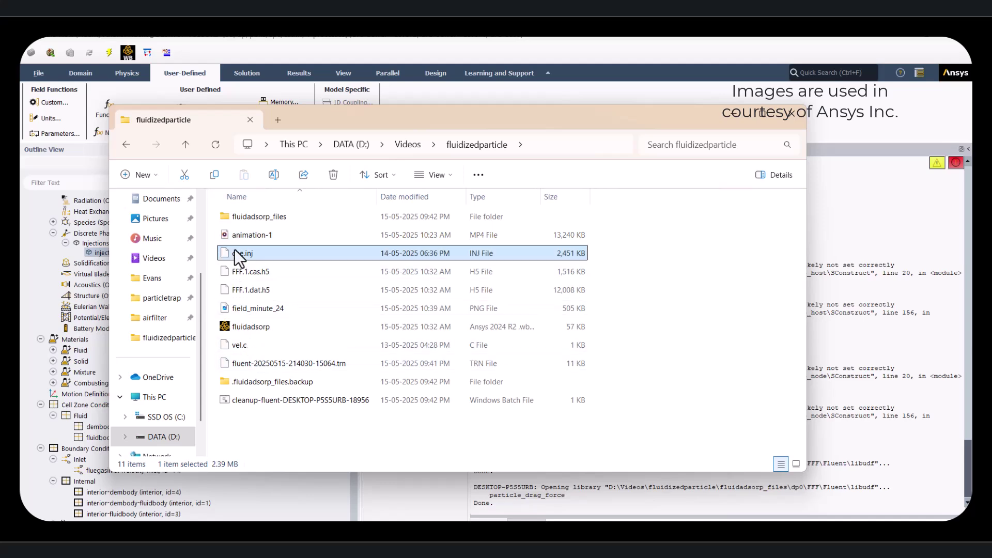
pyautogui.rightClick(234, 249)
pyautogui.click(312, 429)
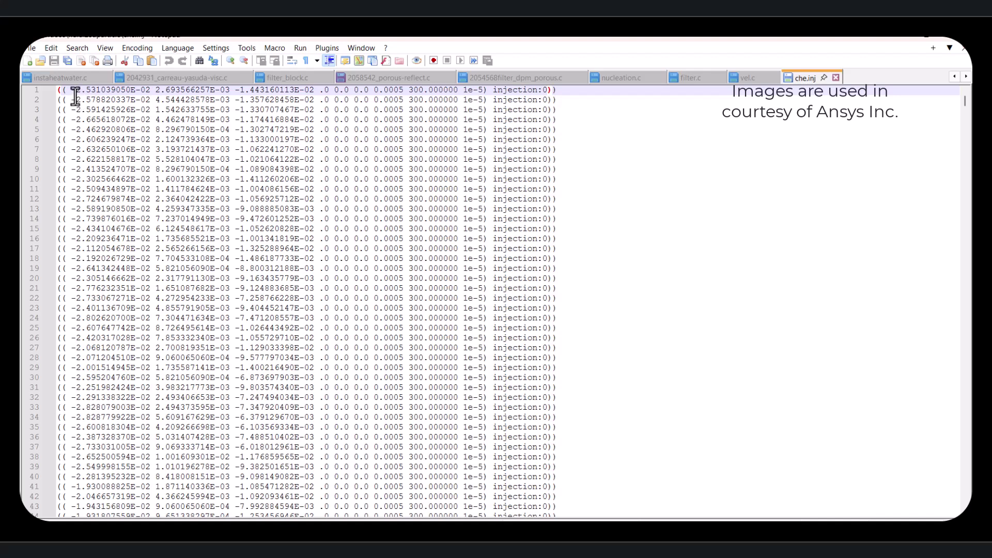
pyautogui.moveTo(71, 91); pyautogui.dragTo(153, 93)
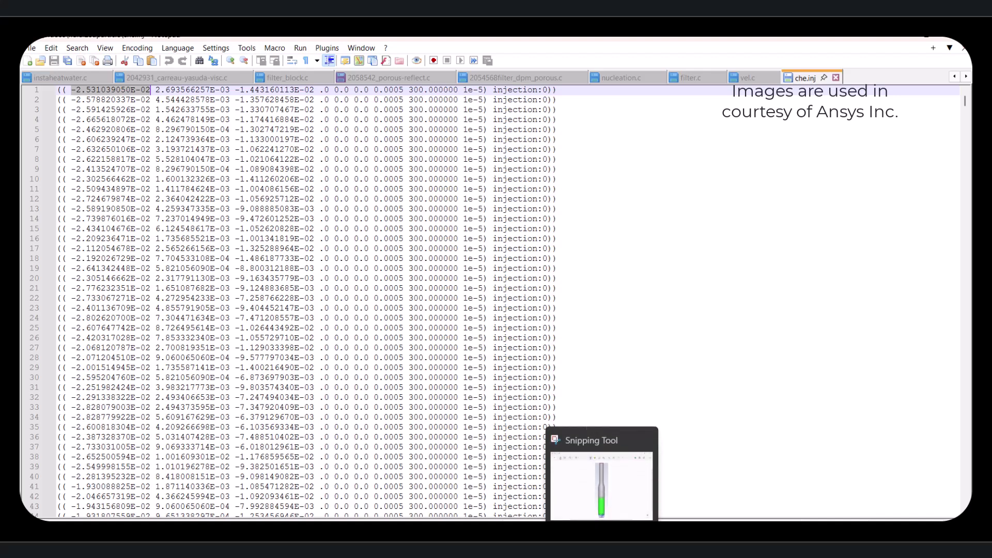
# - Switch to the Paint sketch, draw a freehand loop around the column's green particle bed, and return to che.inj
pyautogui.moveTo(493, 550)
pyautogui.moveTo(463, 550)
pyautogui.click(529, 486)
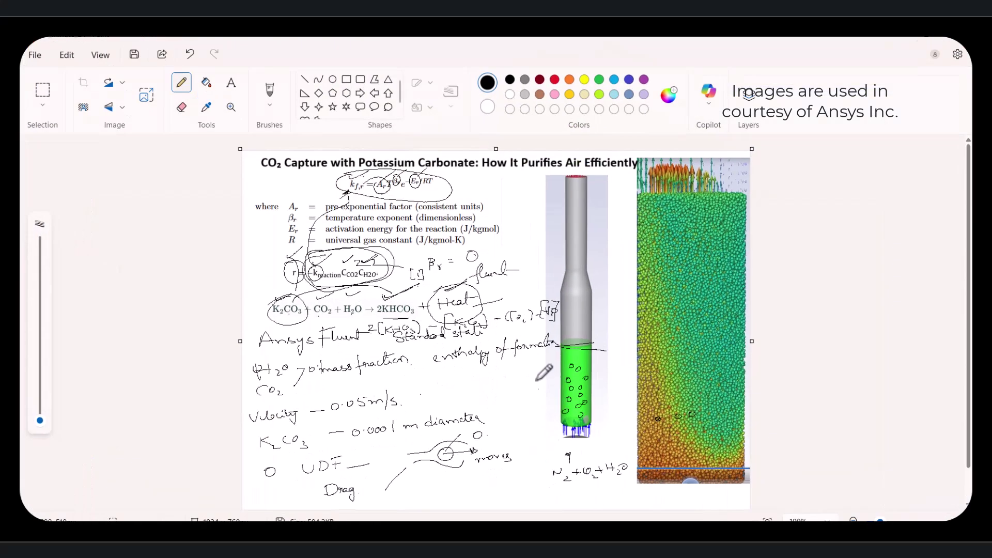
pyautogui.moveTo(557, 350)
pyautogui.mouseDown()
pyautogui.moveTo(589, 438)
pyautogui.moveTo(592, 344)
pyautogui.mouseUp()
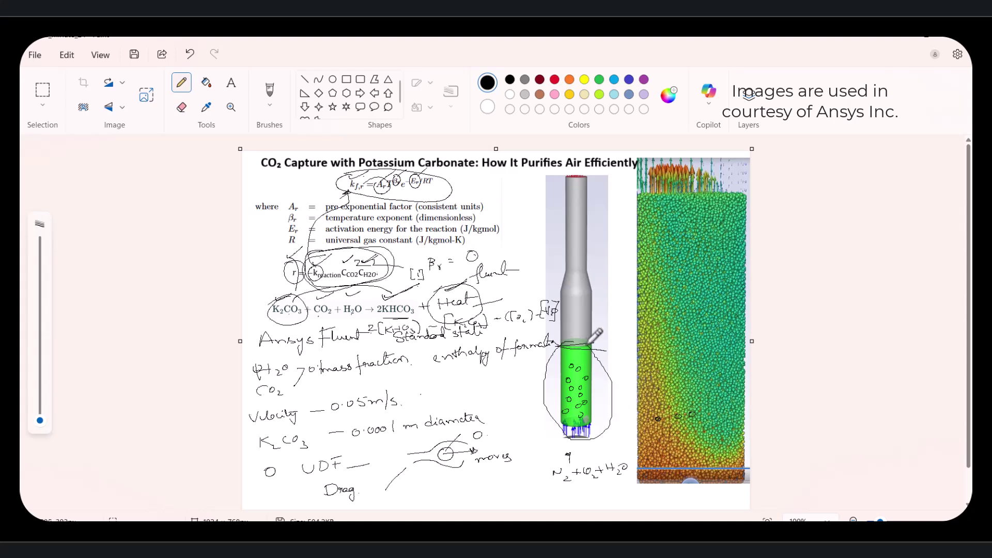
pyautogui.click(925, 34)
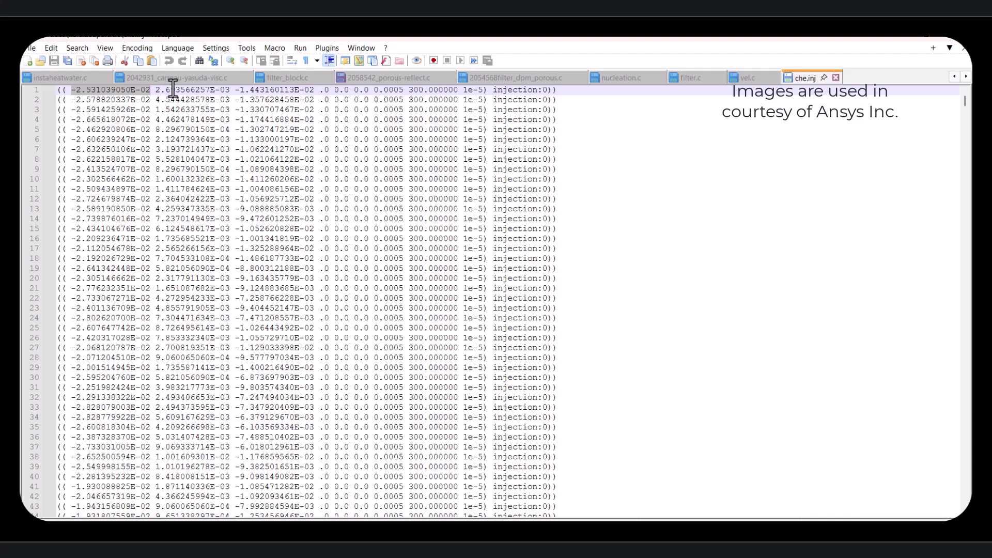
# - Examine the velocity, diameter and mass flow rate entries in che.inj and return to Fluent
pyautogui.click(321, 89)
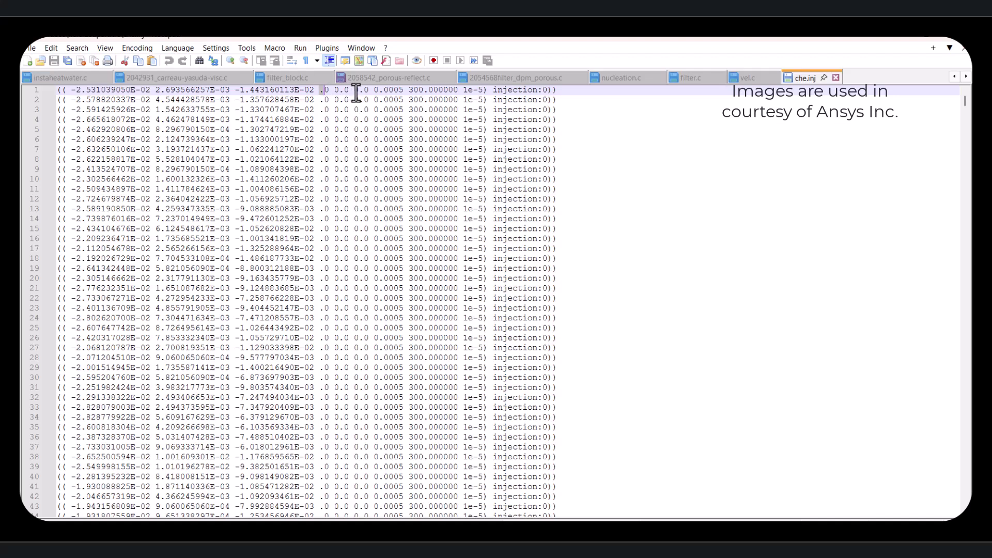
pyautogui.moveTo(373, 92); pyautogui.dragTo(396, 92)
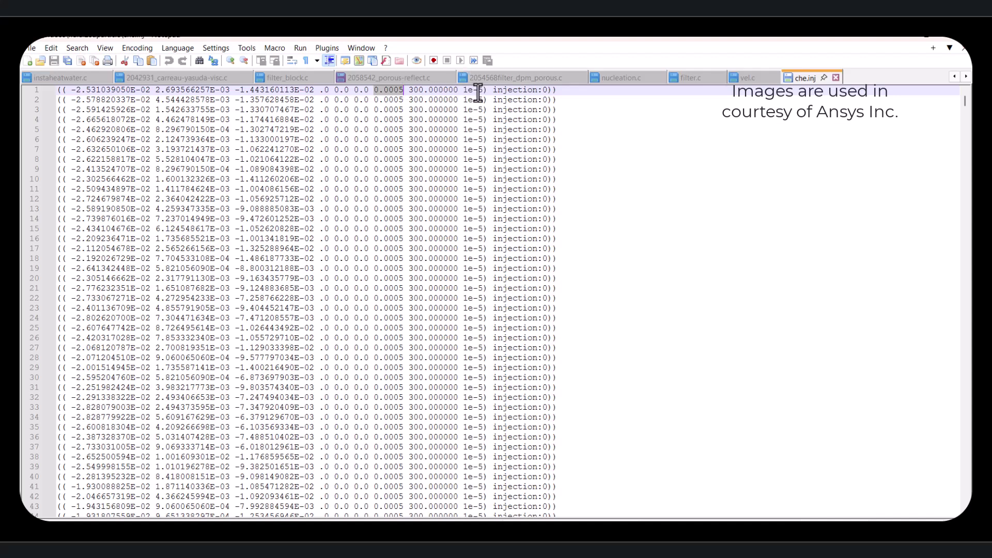
pyautogui.moveTo(463, 92); pyautogui.dragTo(482, 102)
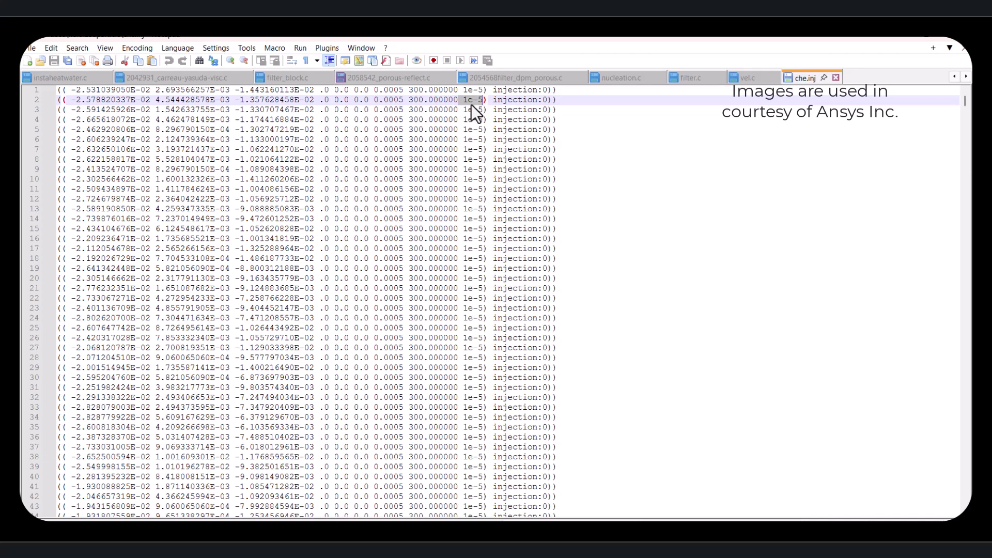
pyautogui.click(906, 40)
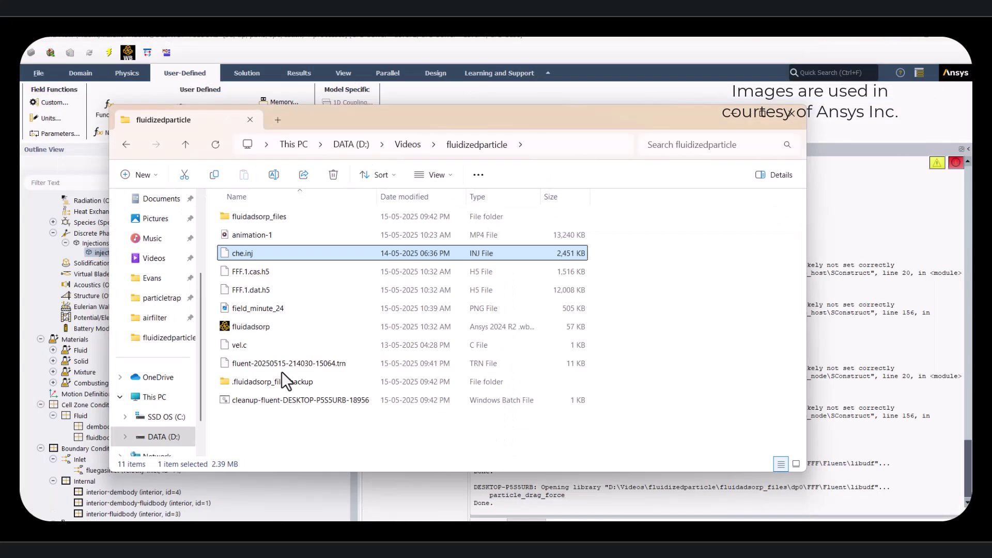
pyautogui.click(729, 115)
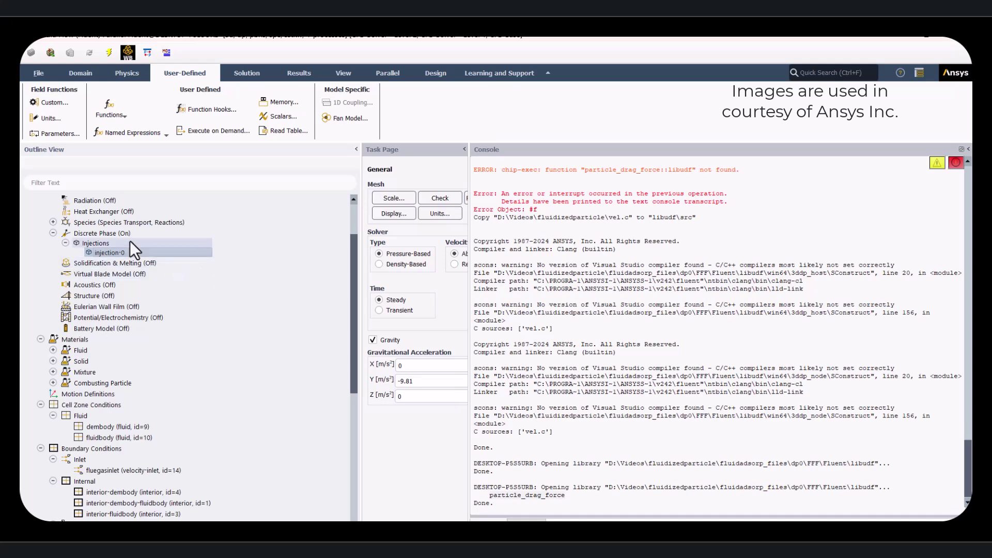
# - Check the particle time step size in the Discrete Phase Model and the start and stop times of injection-0
pyautogui.doubleClick(111, 237)
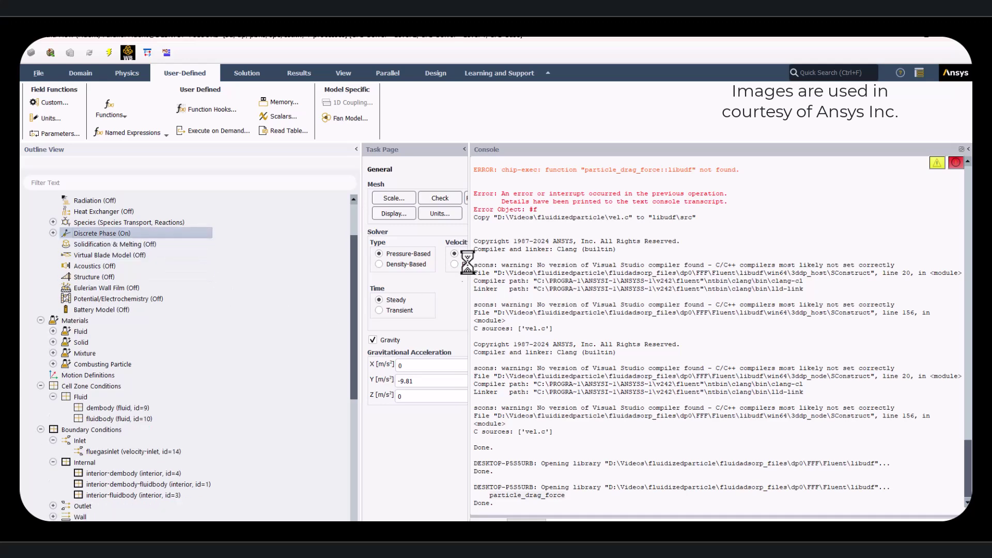
pyautogui.doubleClick(592, 243)
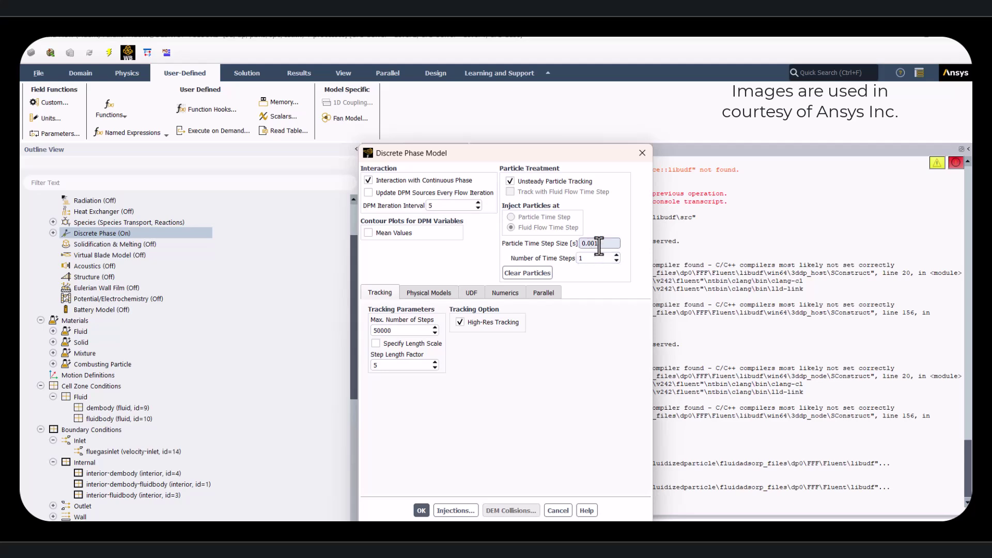
pyautogui.click(641, 154)
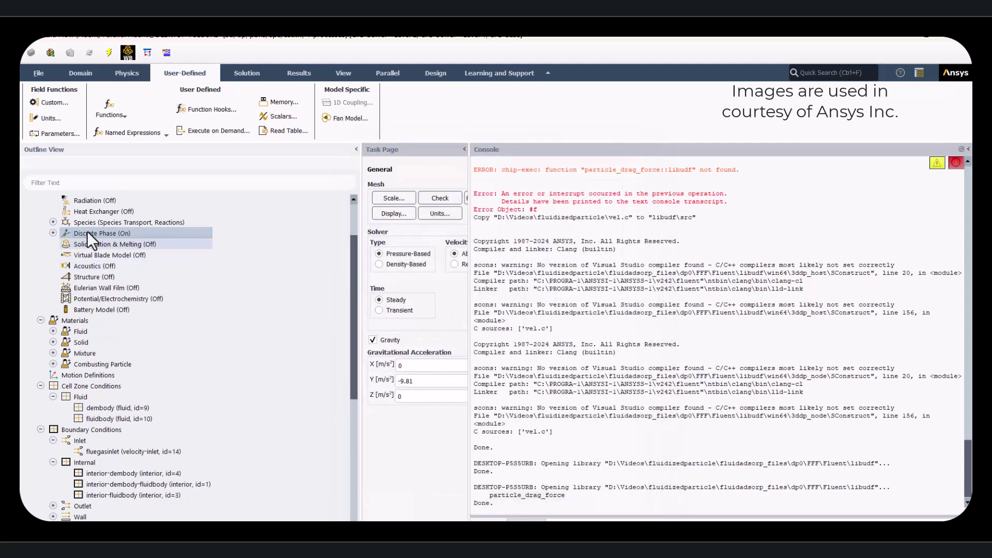
pyautogui.click(53, 233)
pyautogui.doubleClick(101, 253)
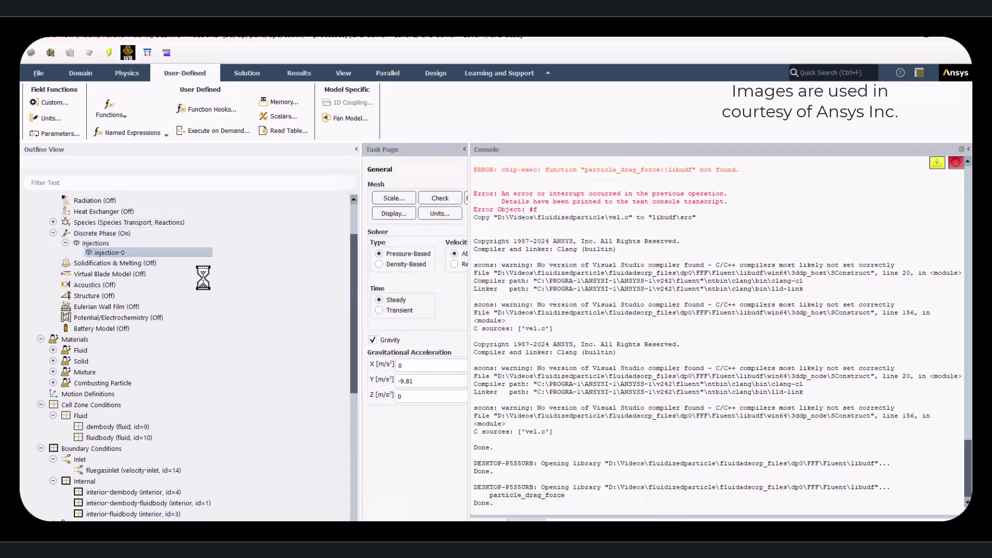
pyautogui.click(316, 262)
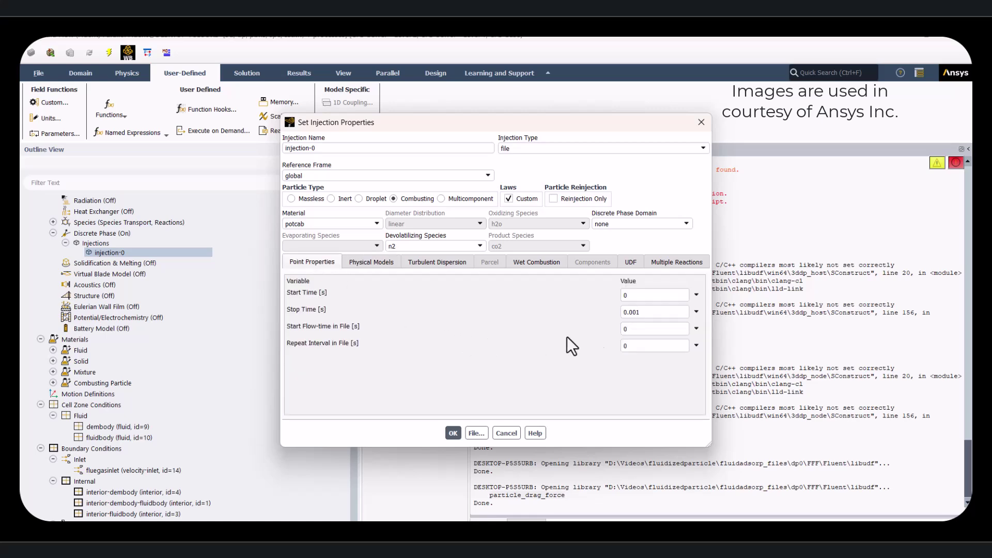
pyautogui.click(701, 123)
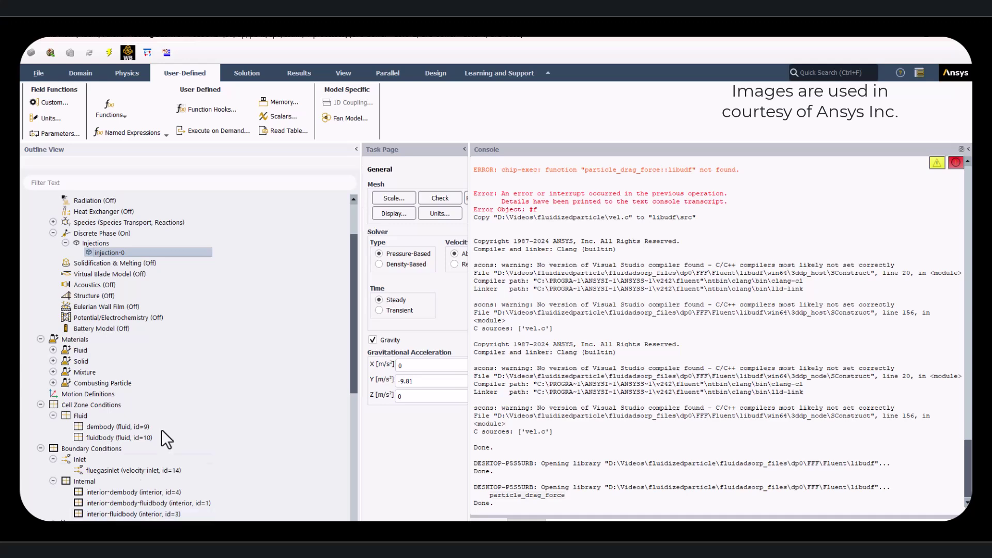
# - Initialize the solution with Standard Initialization
pyautogui.scroll(-6, 168, 420)
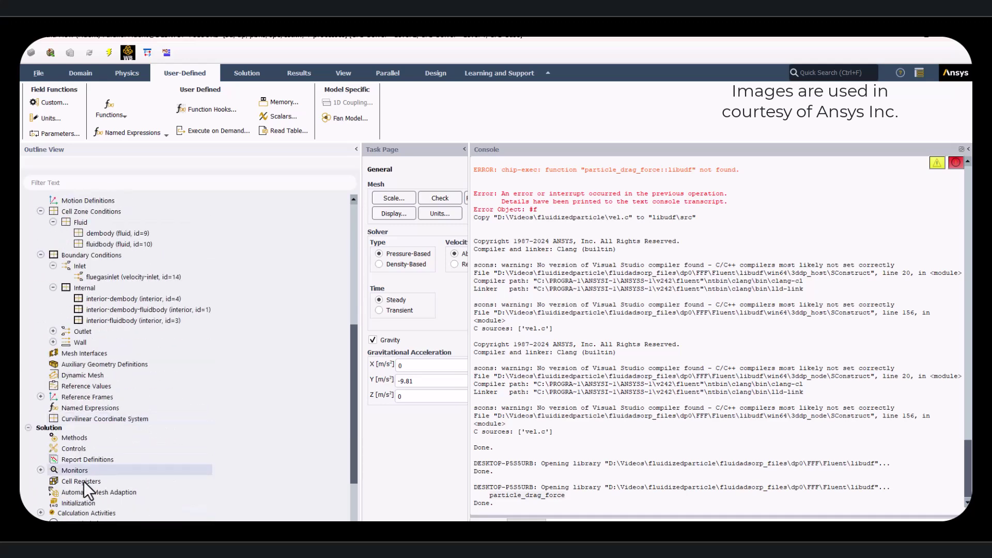
pyautogui.click(80, 503)
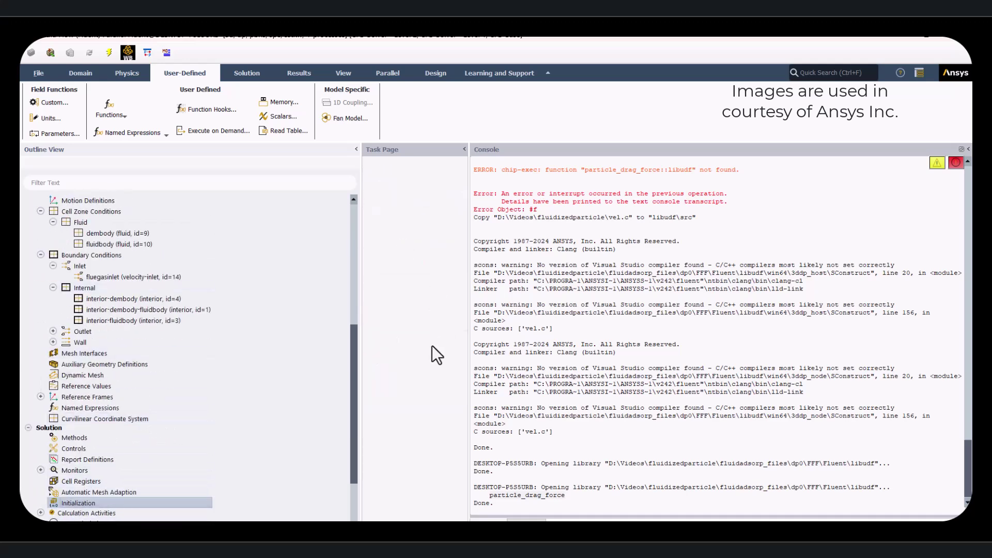
pyautogui.scroll(-3, 401, 382)
pyautogui.click(389, 445)
pyautogui.scroll(-3, 106, 465)
# - Open the run calculation settings and review the Discrete Phase Model's interaction and particle tracking settings
pyautogui.click(106, 426)
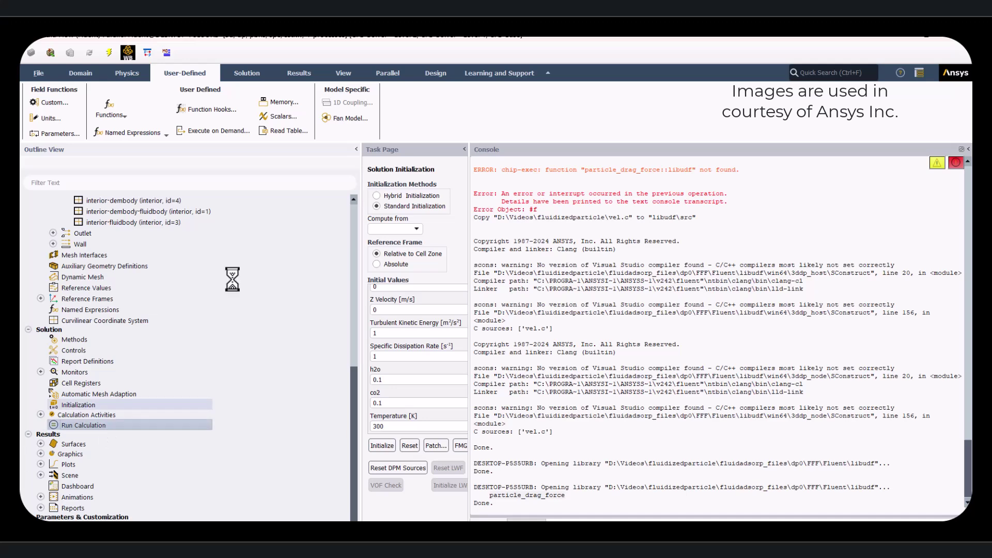
pyautogui.scroll(10, 207, 361)
pyautogui.scroll(2, 206, 352)
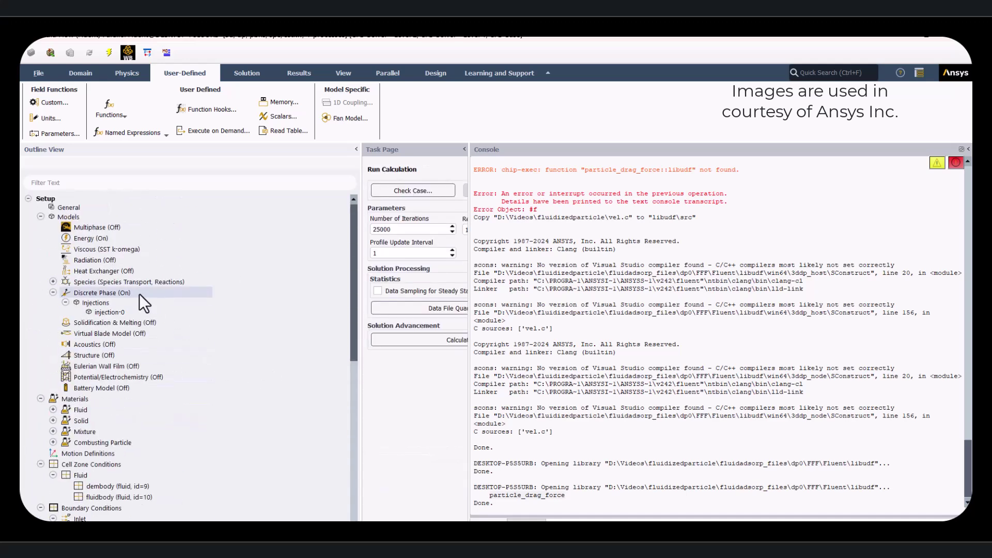
pyautogui.doubleClick(134, 294)
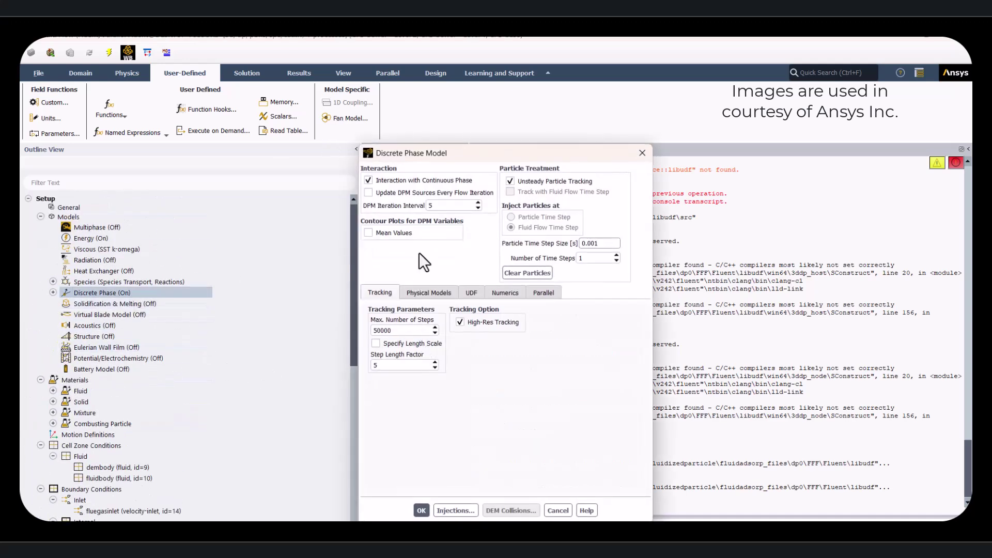
pyautogui.click(641, 153)
# - Set the number of iterations to 5, run the calculation and dismiss the completion notice
pyautogui.doubleClick(424, 233)
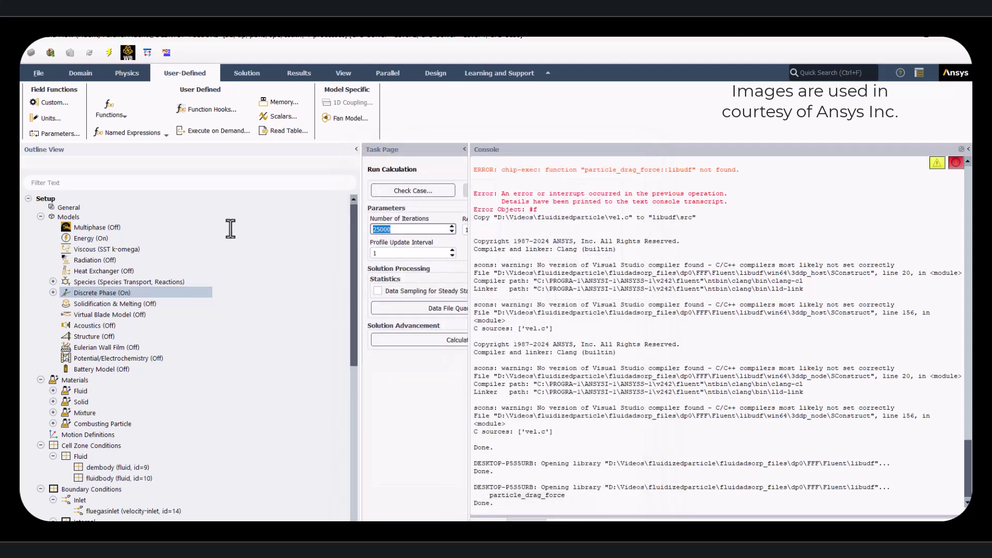
pyautogui.write('5')
pyautogui.click(429, 343)
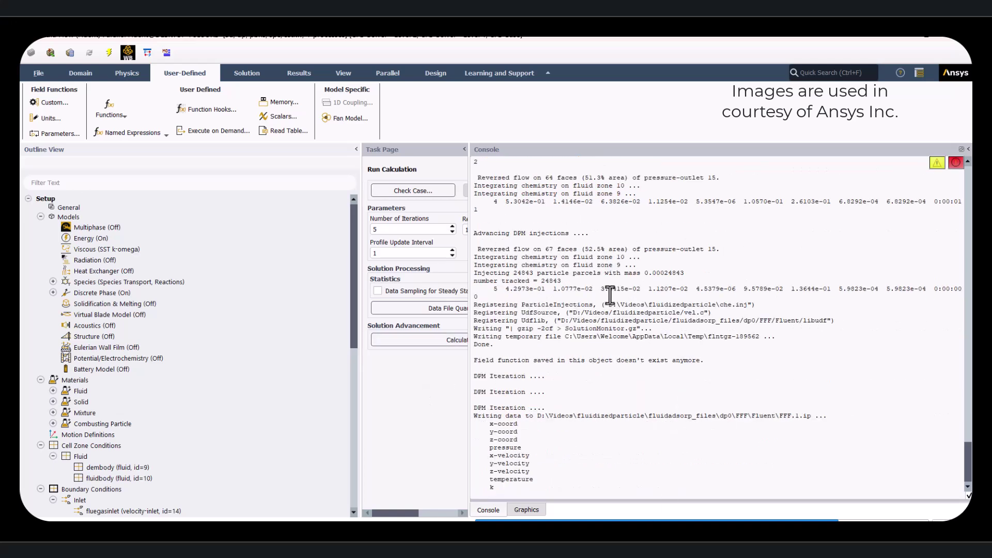
pyautogui.click(509, 296)
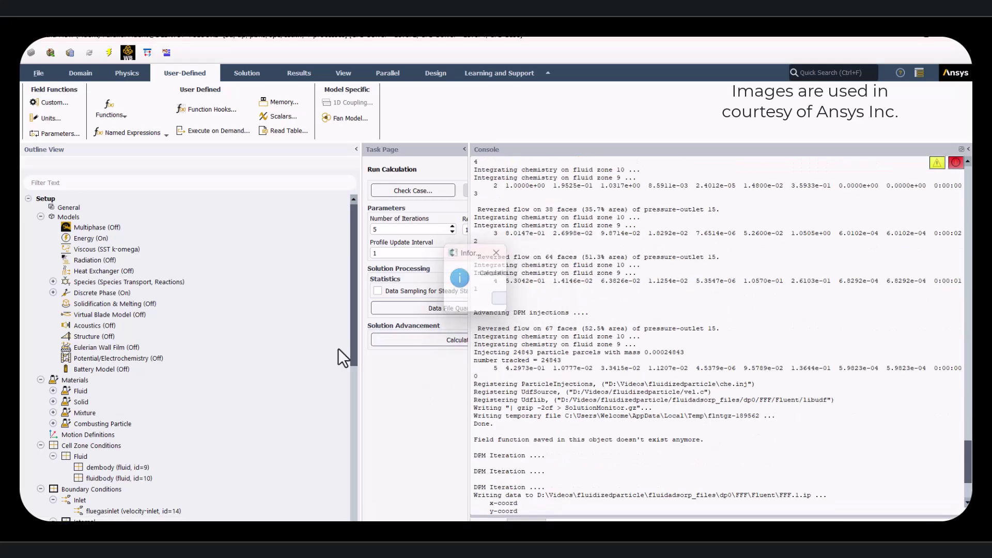
# - Display particle-tracks-2 for injection-0 as points colored by the mass fraction of potbicarb
pyautogui.scroll(-10, 142, 422)
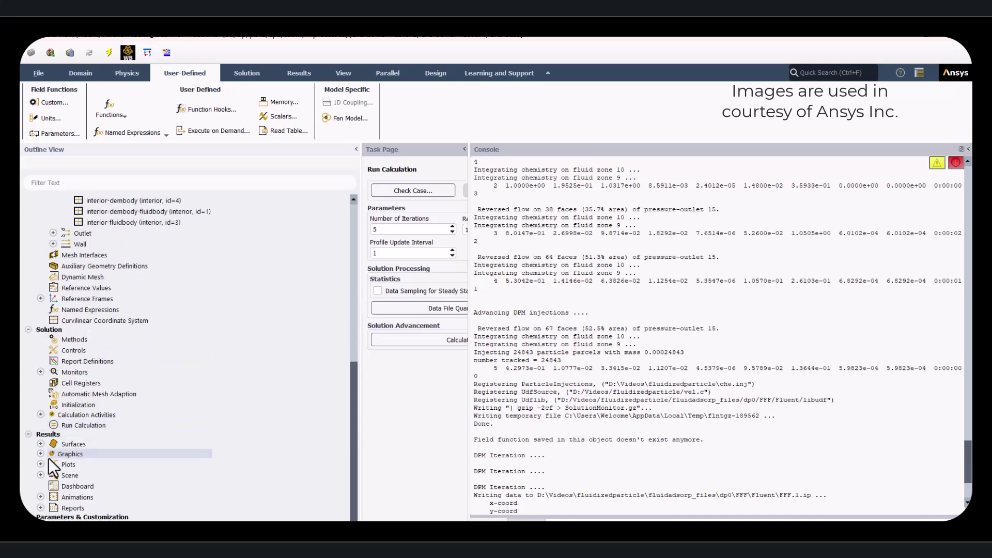
pyautogui.click(41, 453)
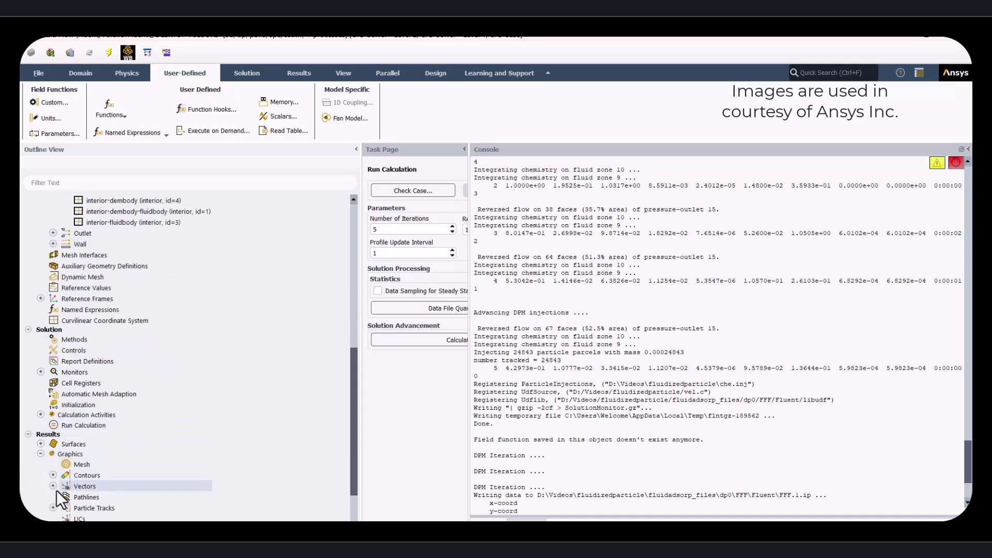
pyautogui.click(53, 508)
pyautogui.doubleClick(106, 518)
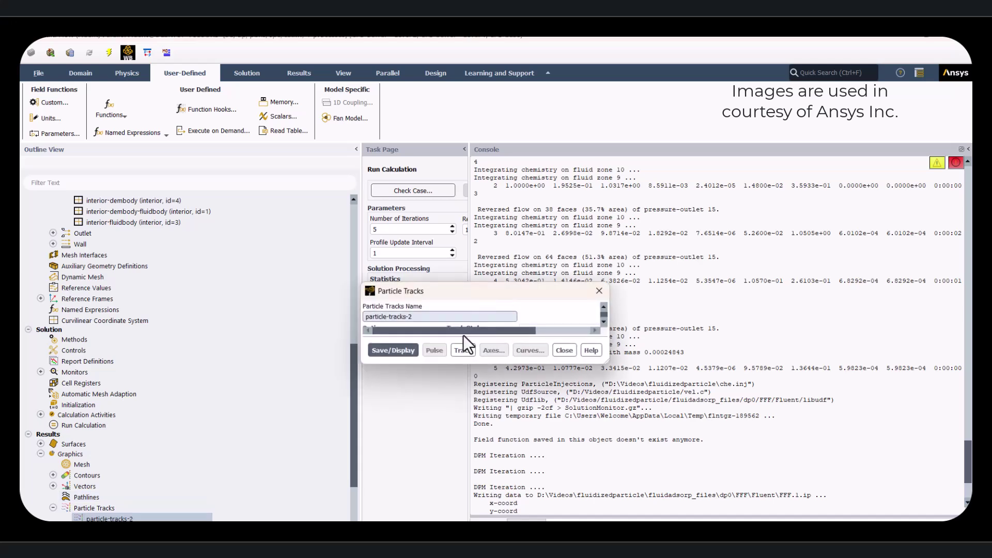
pyautogui.click(474, 402)
pyautogui.click(403, 403)
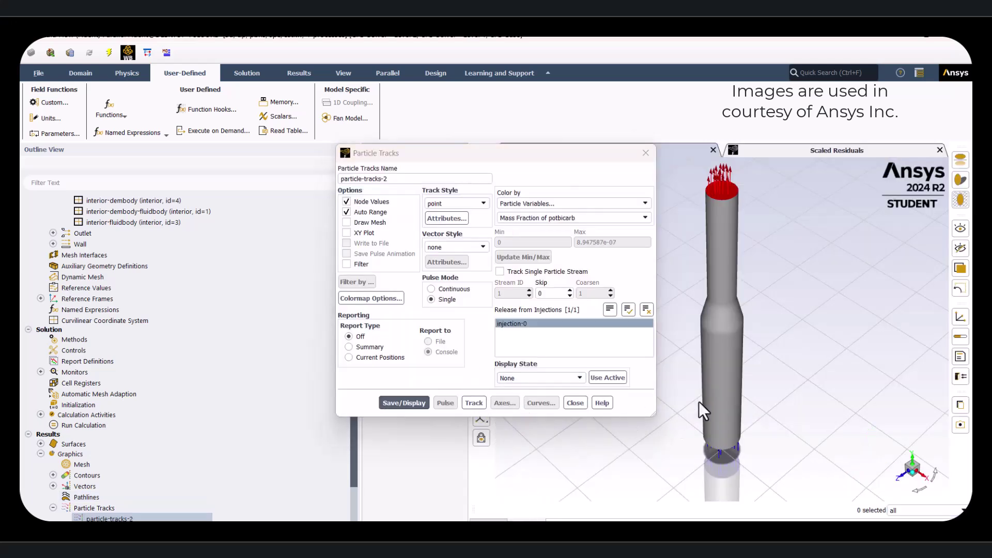
pyautogui.click(412, 402)
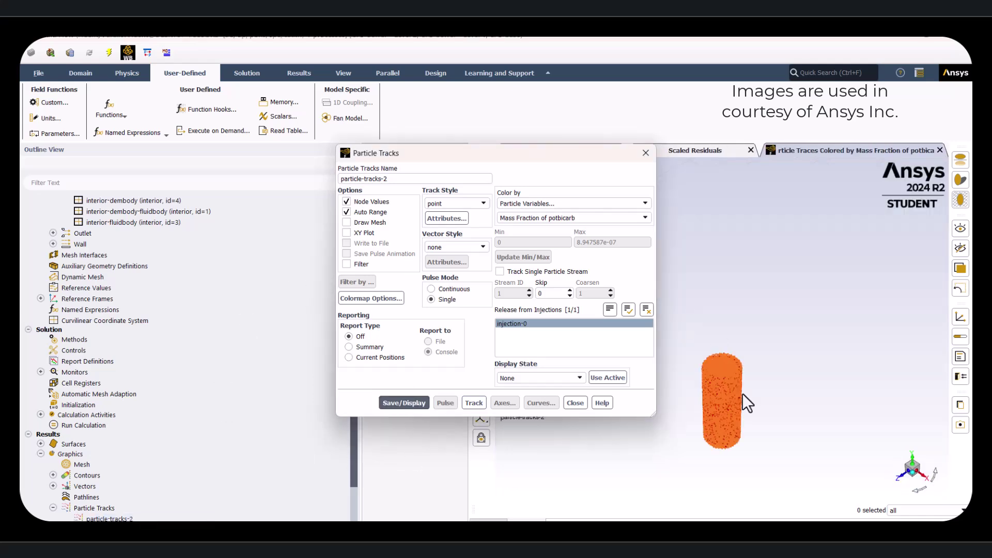
# - Redisplay particle-tracks-2 as spheres with variable size by particle diameter and a scale of 3
pyautogui.moveTo(483, 160); pyautogui.dragTo(362, 168)
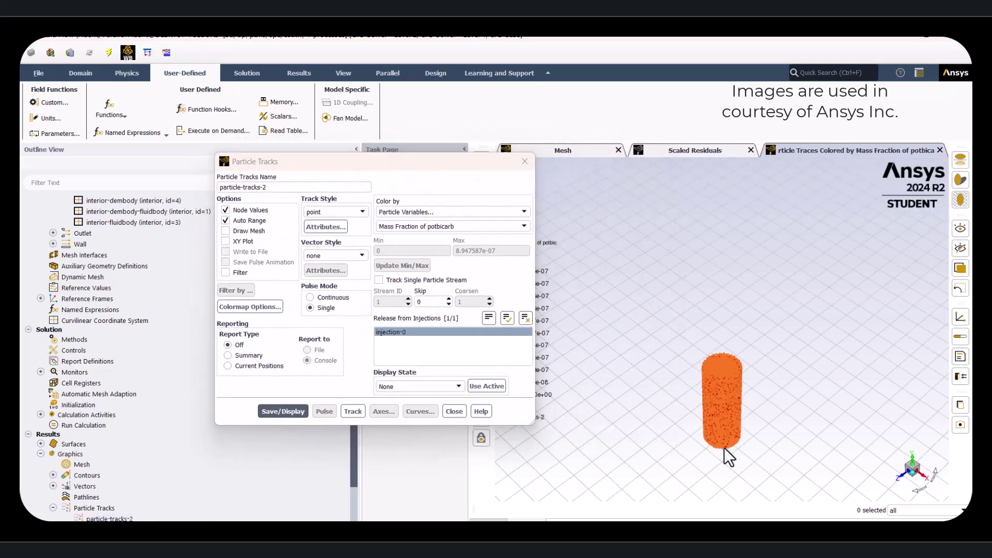
pyautogui.moveTo(723, 457); pyautogui.dragTo(751, 480)
pyautogui.moveTo(748, 478); pyautogui.dragTo(743, 298, button='middle')
pyautogui.moveTo(738, 289); pyautogui.dragTo(747, 335)
pyautogui.moveTo(749, 289); pyautogui.dragTo(744, 366, button='middle')
pyautogui.click(336, 211)
pyautogui.click(323, 235)
pyautogui.click(326, 227)
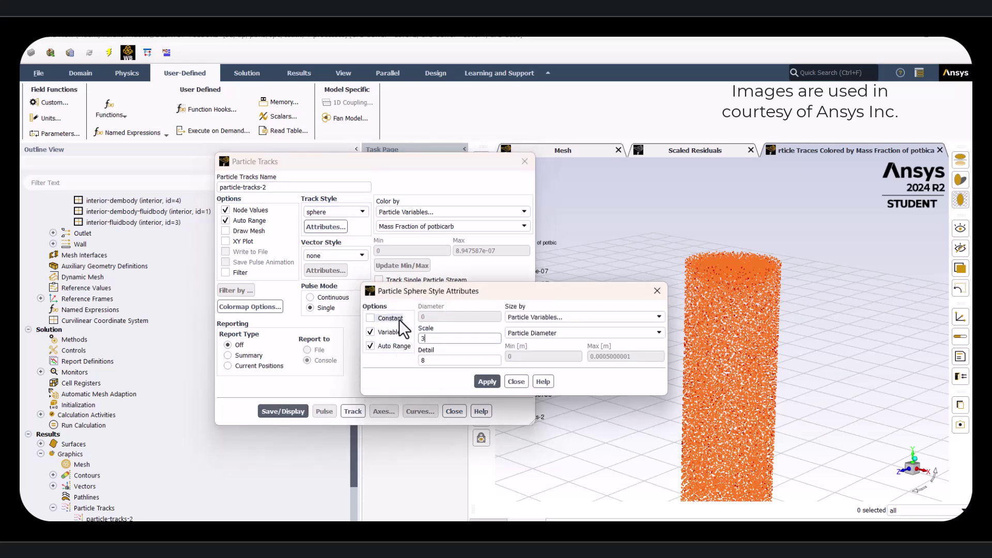
pyautogui.click(486, 382)
pyautogui.click(516, 381)
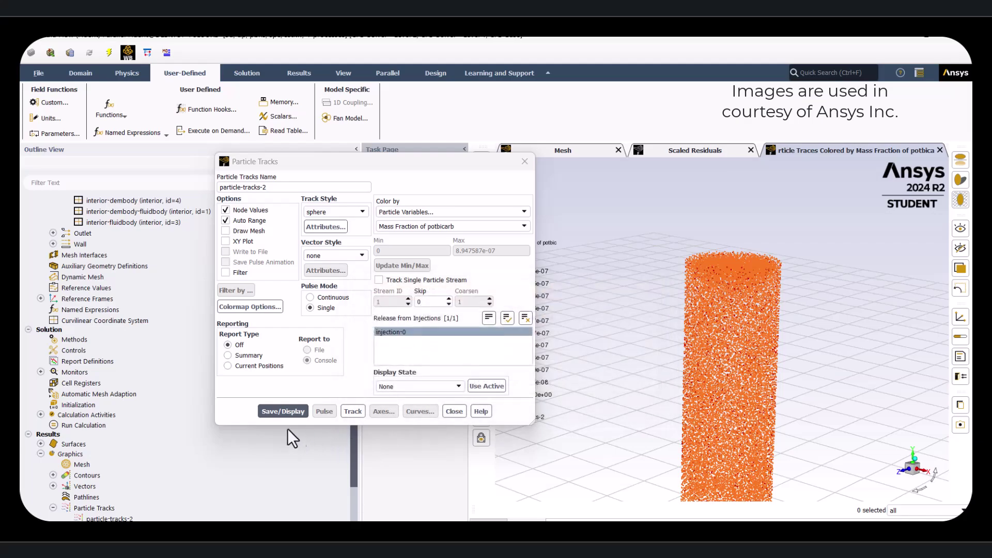
pyautogui.click(283, 411)
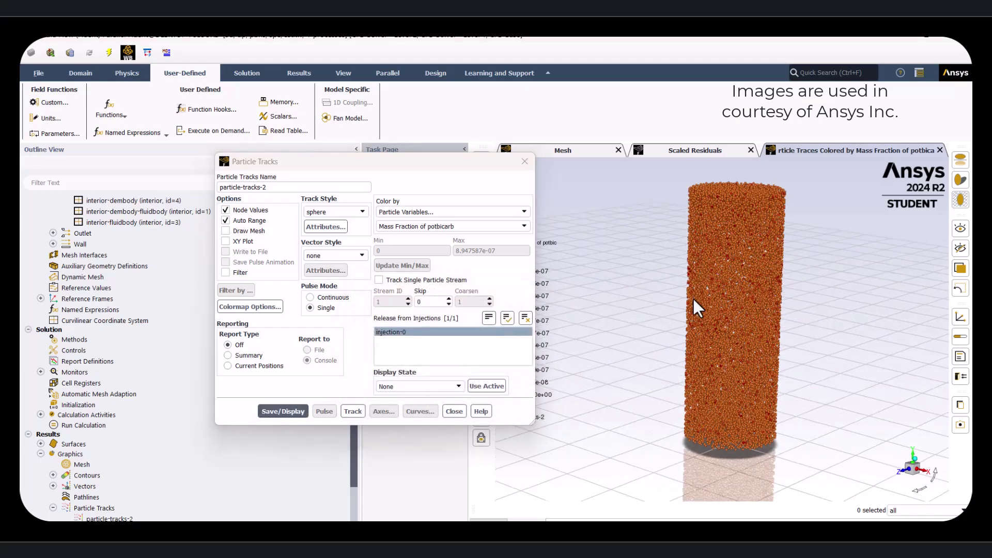
# - Examine the sphere-rendered particle bed and its potbicarb mass fraction coloring up close and as a whole
pyautogui.scroll(5, 764, 255)
pyautogui.scroll(-3, 737, 365)
pyautogui.scroll(3, 746, 277)
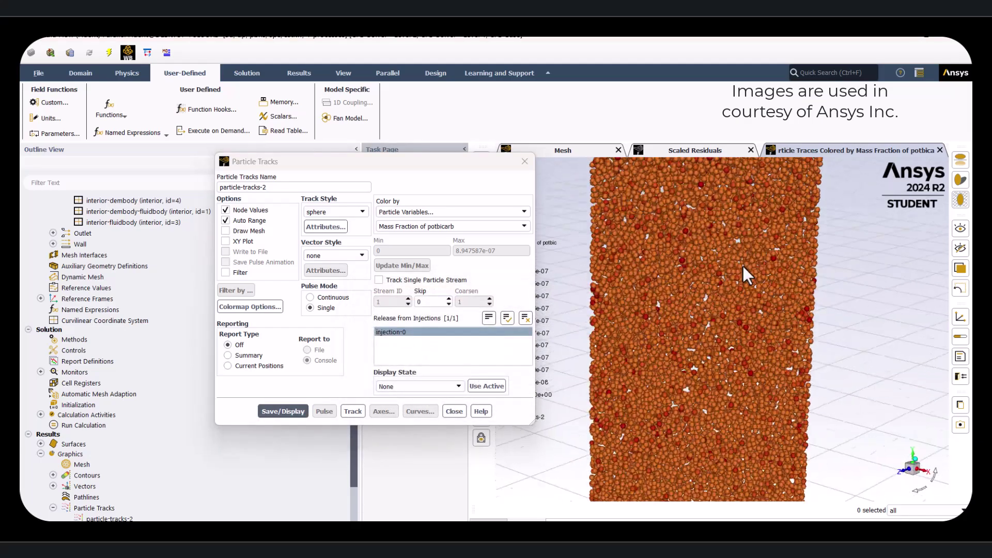
pyautogui.scroll(-3, 742, 398)
pyautogui.scroll(2, 742, 405)
pyautogui.scroll(-3, 759, 367)
pyautogui.scroll(2, 763, 363)
pyautogui.scroll(-2, 764, 359)
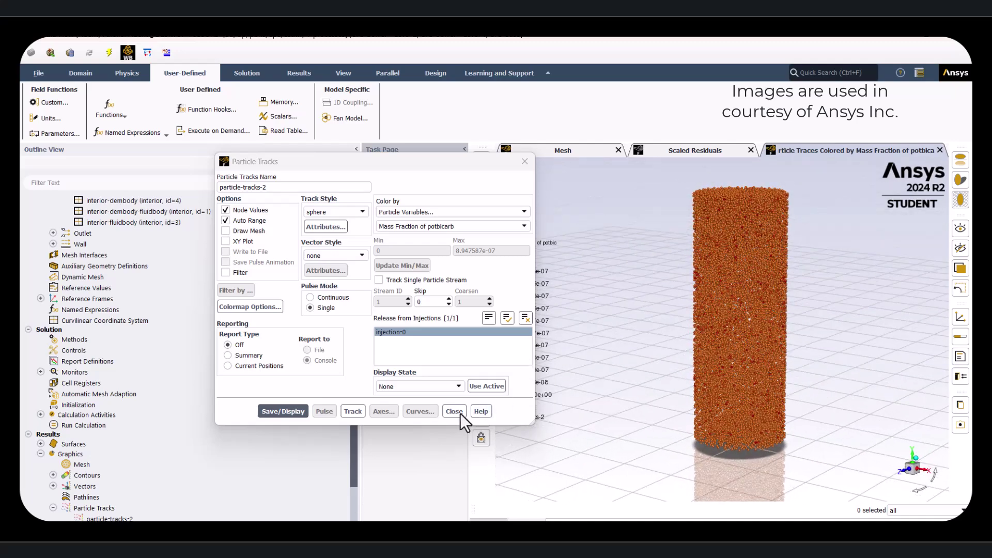
# - Try a manual color range for particle-tracks-2 with a maximum of 8.947587e-05 and close its settings without saving
pyautogui.click(253, 221)
pyautogui.moveTo(381, 251); pyautogui.dragTo(354, 249)
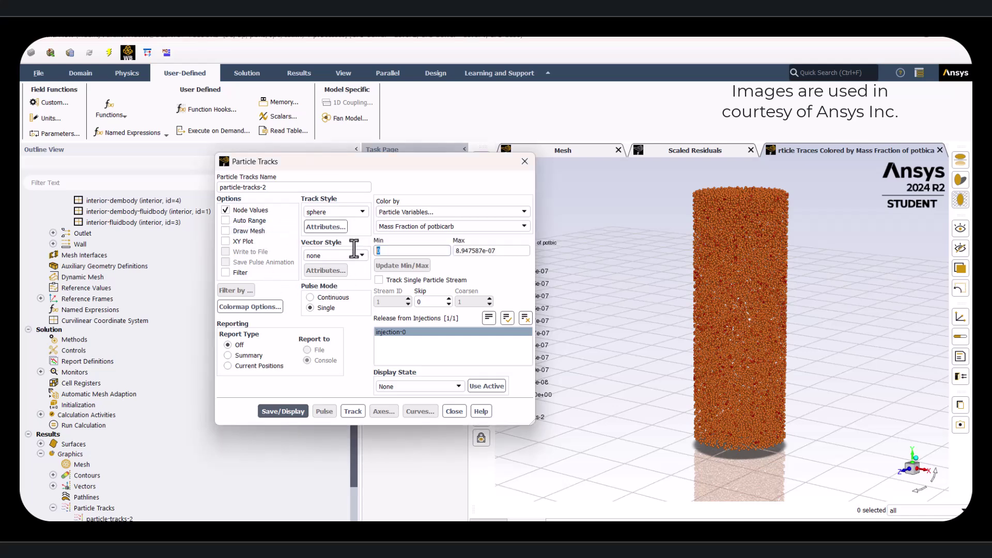
pyautogui.click(492, 251)
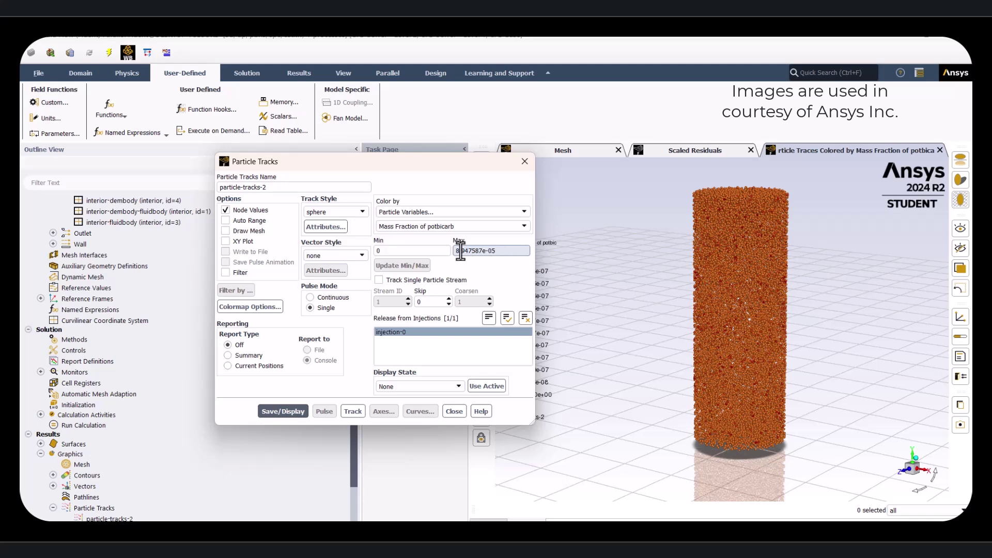
pyautogui.click(525, 161)
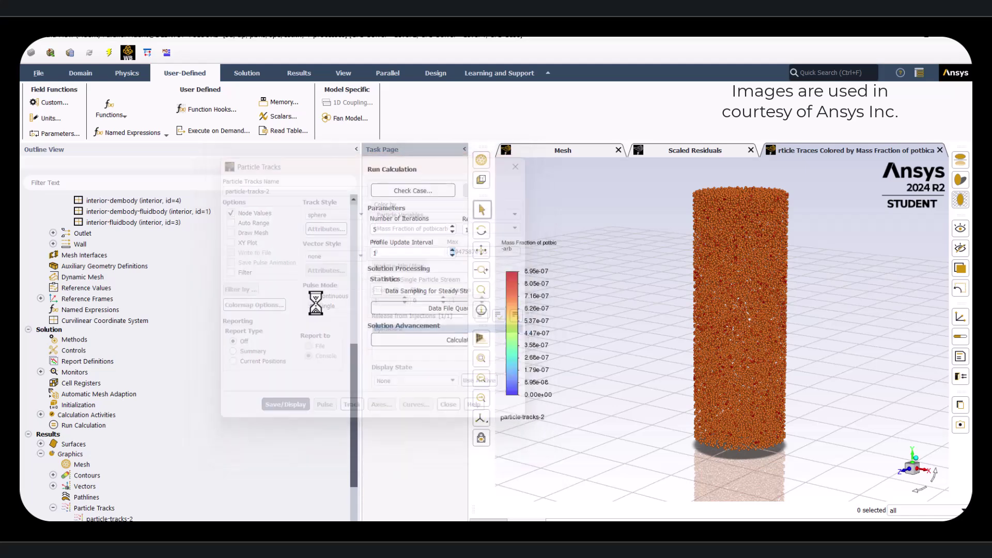
# - Check the minimum and maximum color range values of particle-tracks-1 and close its settings
pyautogui.scroll(-2, 106, 478)
pyautogui.doubleClick(109, 464)
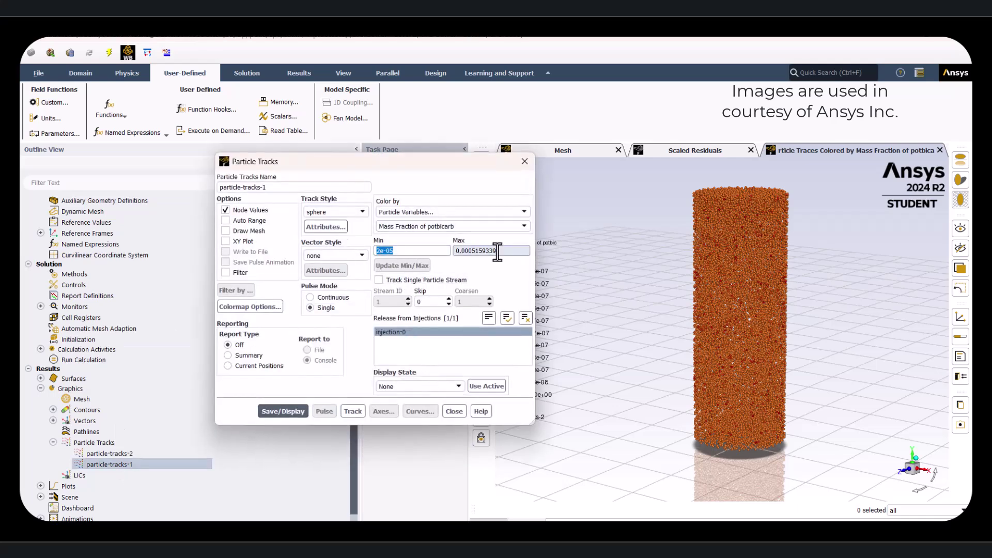
pyautogui.doubleClick(507, 251)
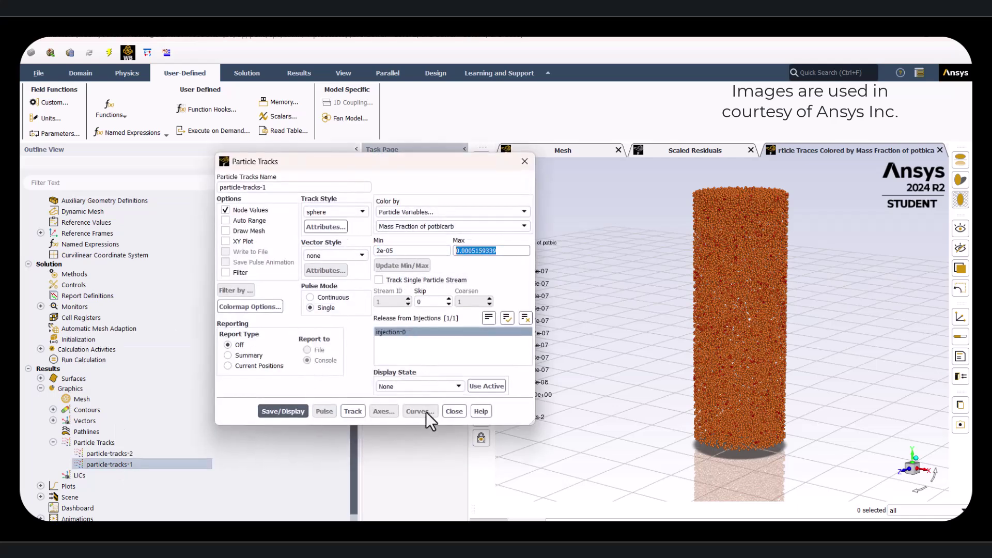
pyautogui.click(455, 411)
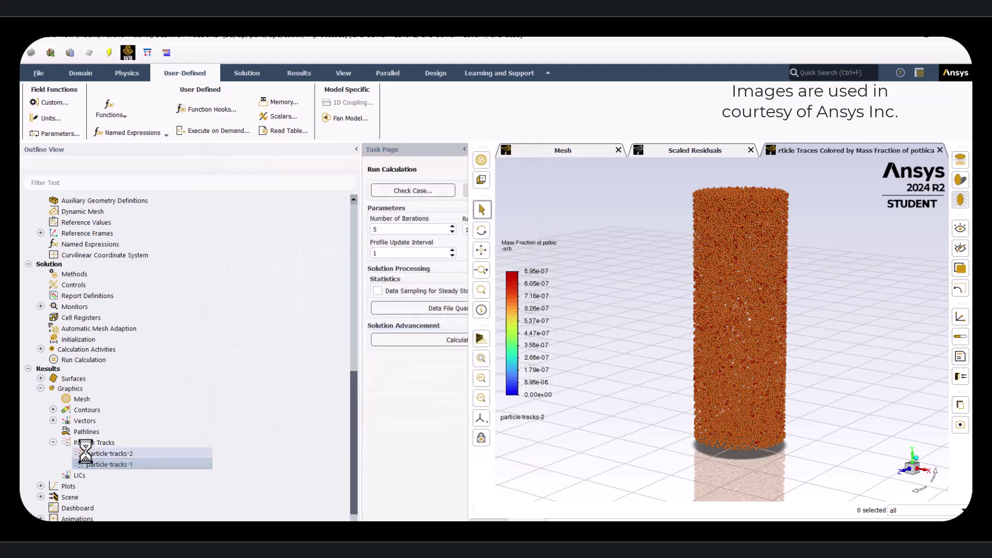
# - Compute the range of vector-1 and display its velocity vectors colored by velocity magnitude
pyautogui.click(52, 420)
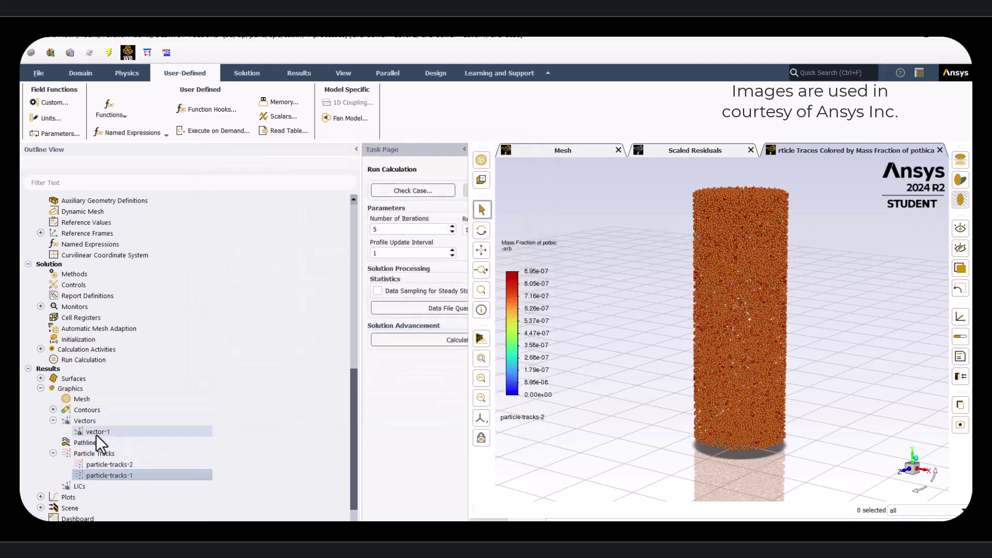
pyautogui.doubleClick(98, 431)
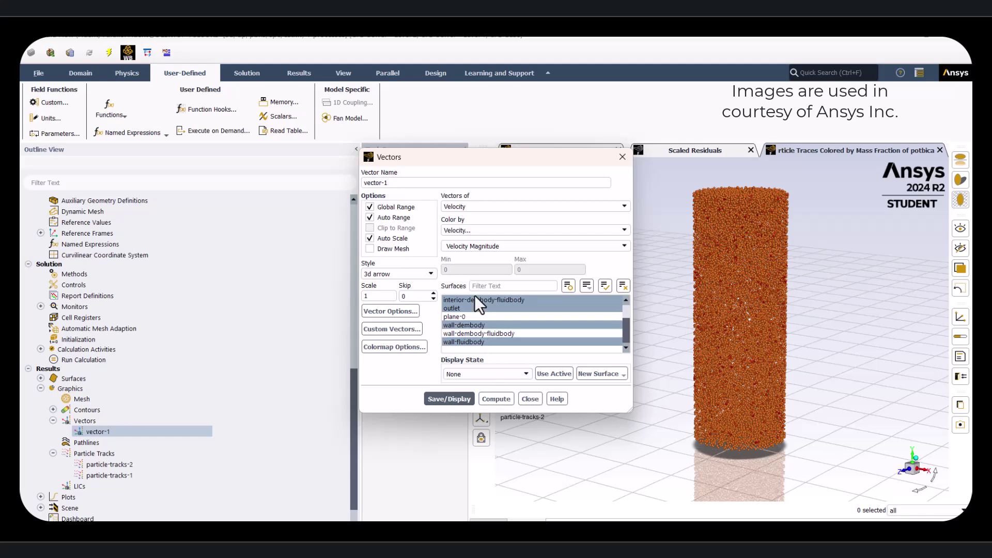
pyautogui.click(489, 398)
pyautogui.click(462, 398)
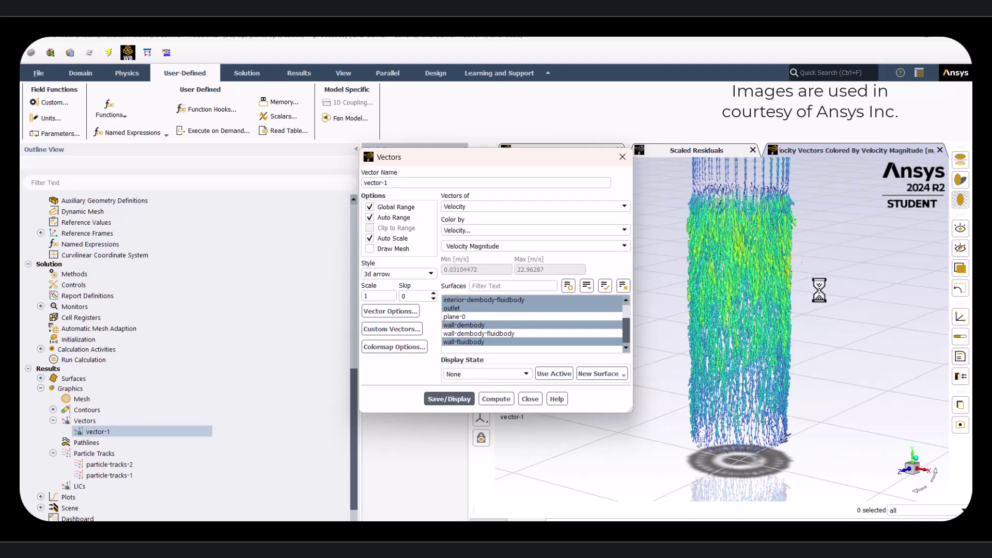
pyautogui.scroll(3, 754, 347)
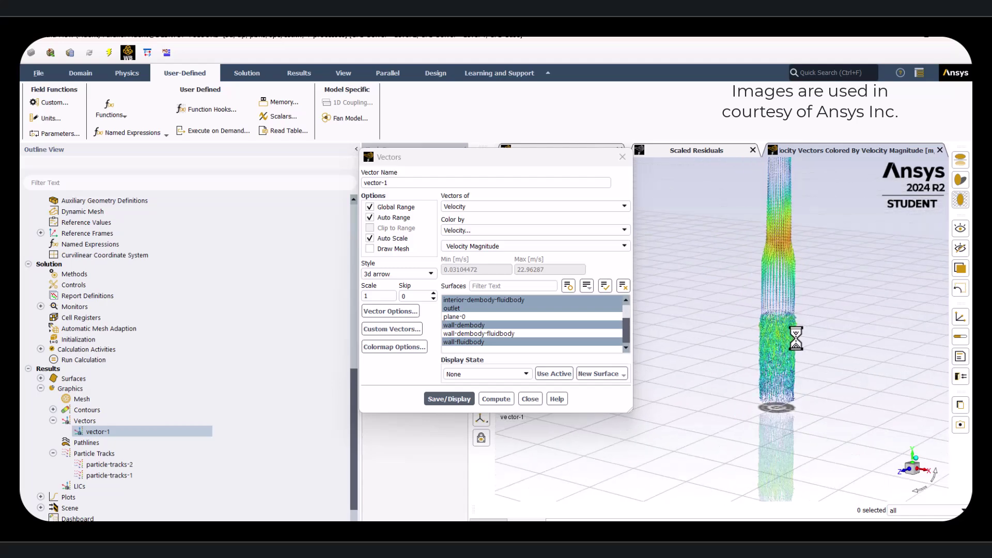
# - Examine the velocity vectors of the particle bed and the flow above it up close and as a whole, closing the vector-1 settings
pyautogui.scroll(3, 740, 296)
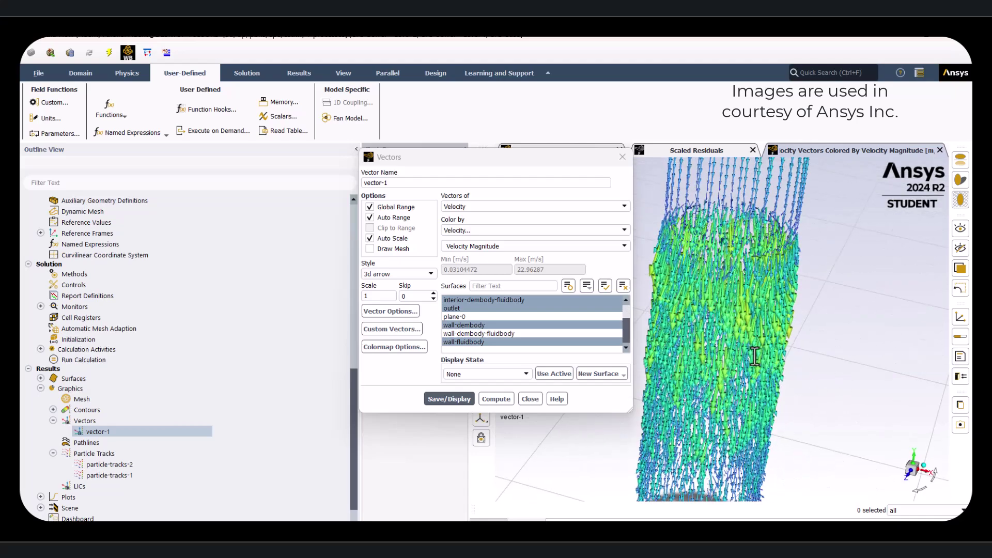
pyautogui.moveTo(718, 326); pyautogui.dragTo(685, 346)
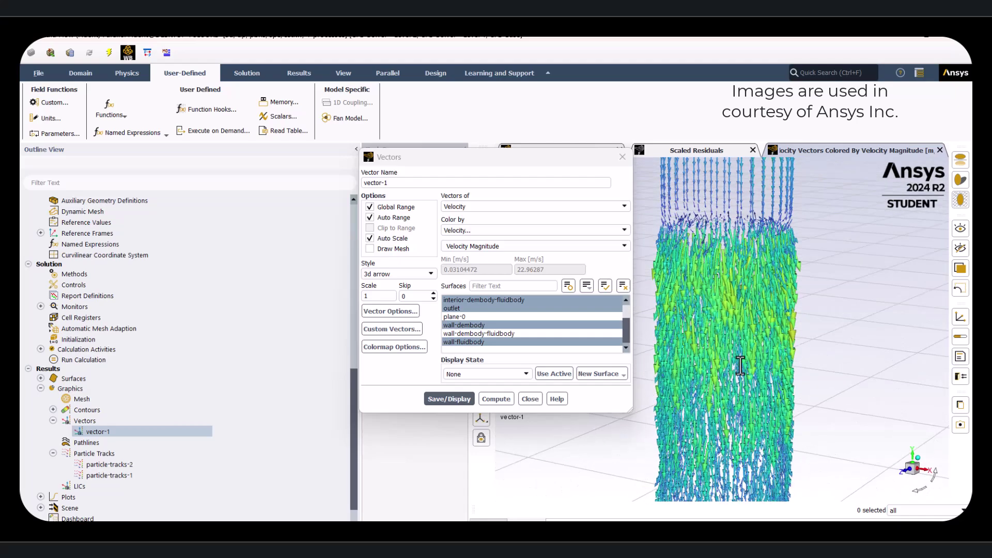
pyautogui.moveTo(740, 366); pyautogui.dragTo(741, 287, button='middle')
pyautogui.click(530, 399)
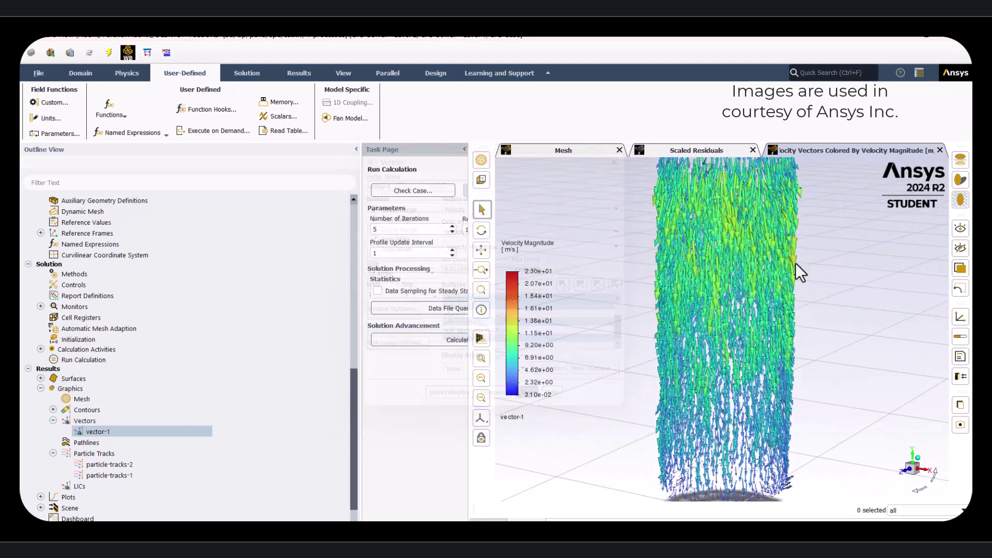
pyautogui.moveTo(749, 271)
pyautogui.mouseDown()
pyautogui.moveTo(742, 231)
pyautogui.moveTo(763, 331)
pyautogui.moveTo(750, 271)
pyautogui.mouseUp()
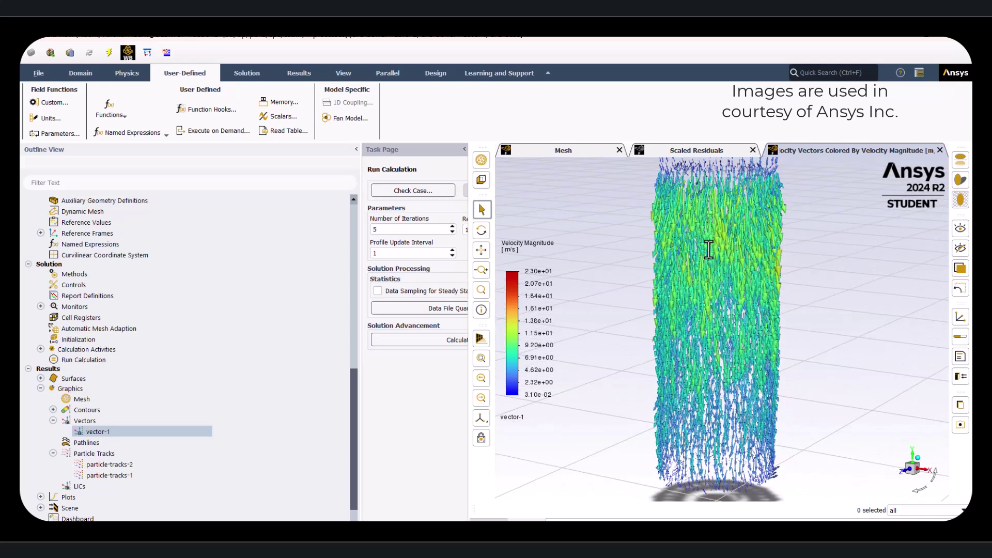
pyautogui.scroll(2, 734, 243)
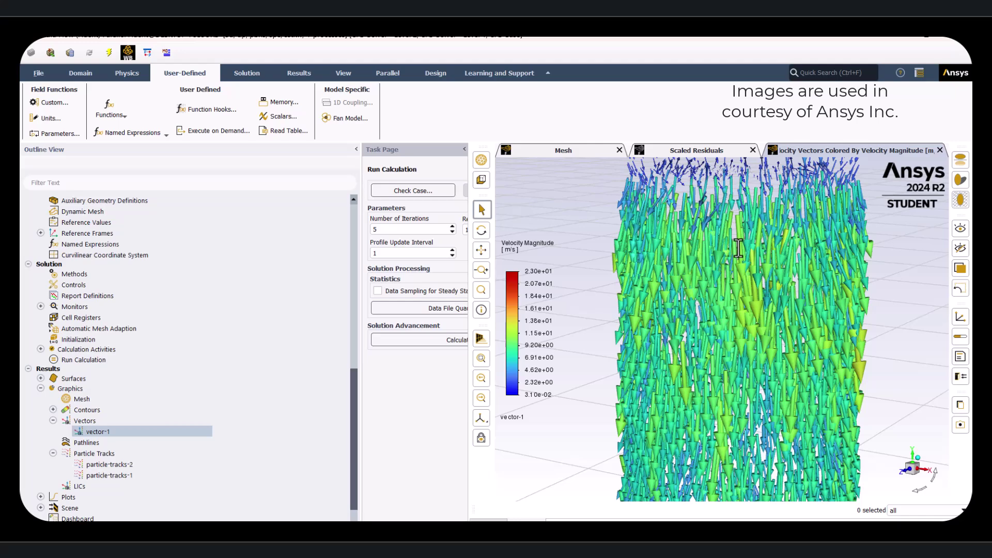
pyautogui.scroll(-1, 731, 261)
pyautogui.scroll(-2, 730, 221)
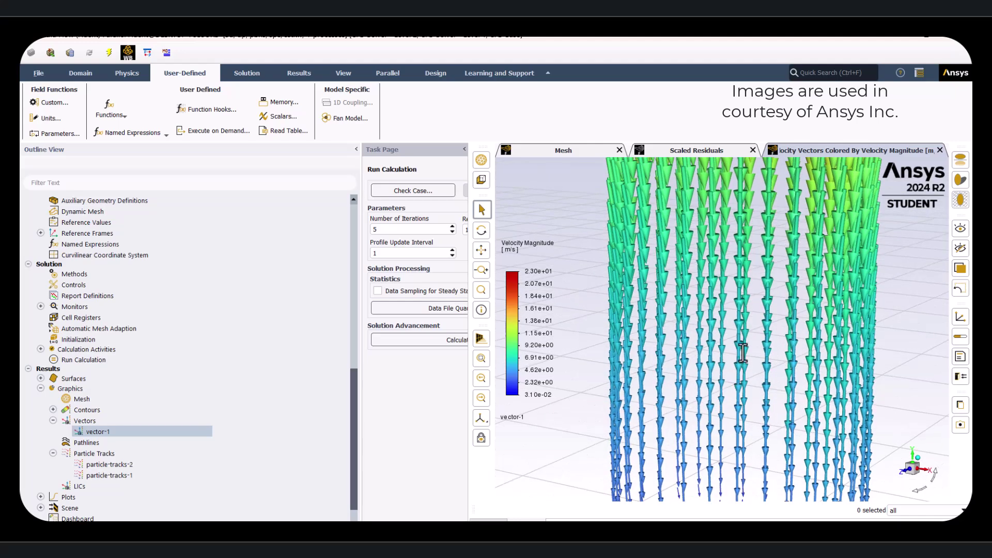
pyautogui.scroll(-1, 742, 337)
pyautogui.scroll(-1, 748, 266)
pyautogui.scroll(-2, 707, 296)
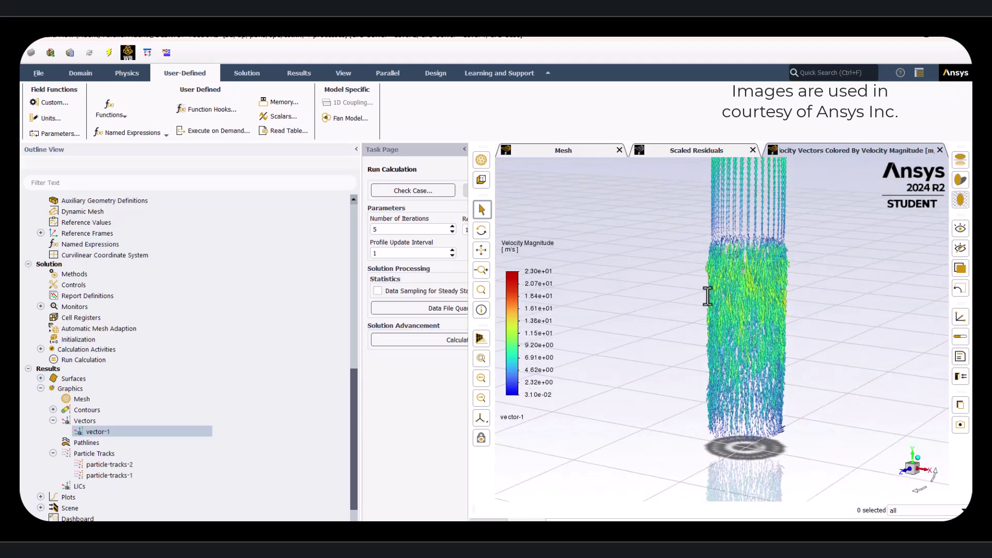
# - Set the number of iterations for the calculation to 25000
pyautogui.click(84, 359)
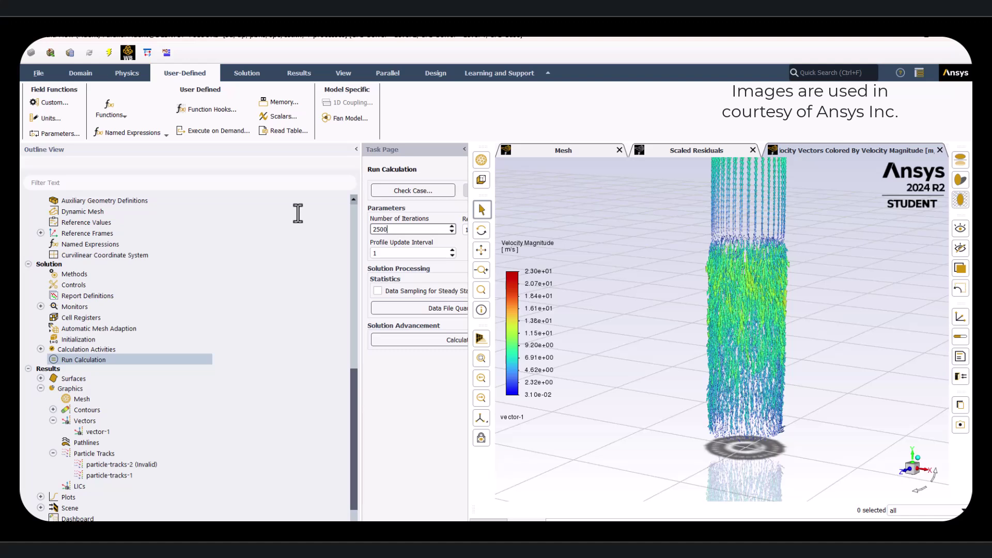
pyautogui.click(52, 339)
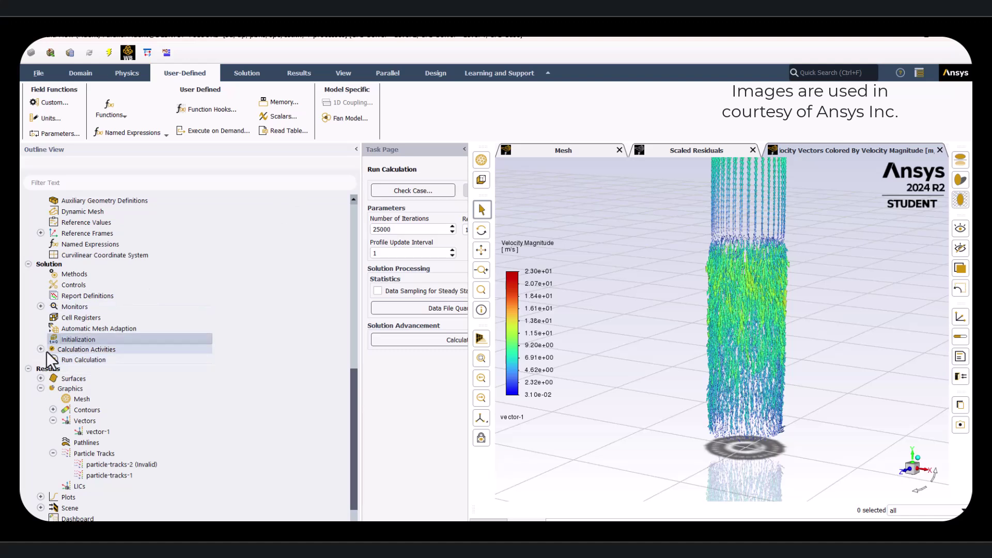
# - Save and display scene-1 combining vector-1 and particle-tracks-1, inspect the overlay on the particle bed, and close the scene settings
pyautogui.scroll(-1, 57, 401)
pyautogui.click(41, 475)
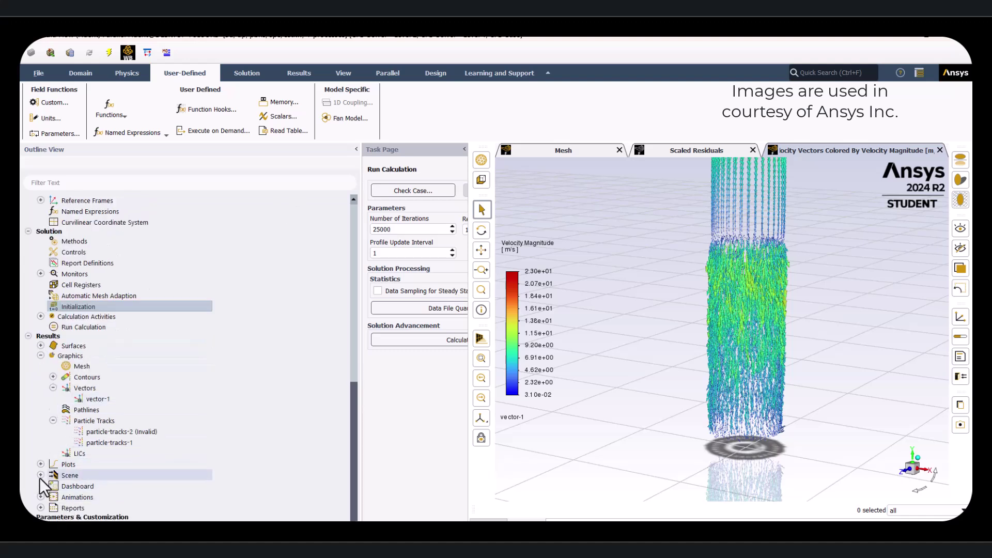
pyautogui.doubleClick(60, 485)
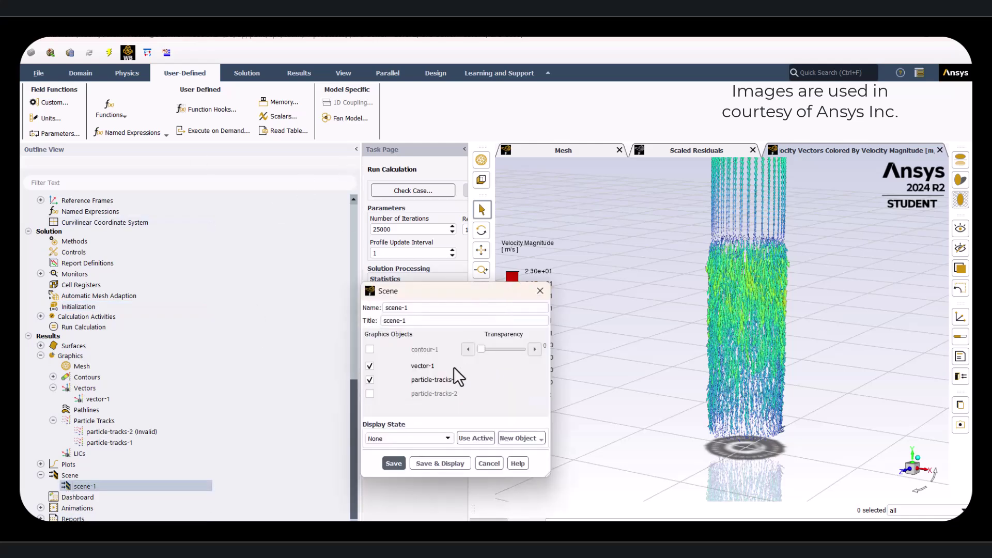
pyautogui.click(427, 466)
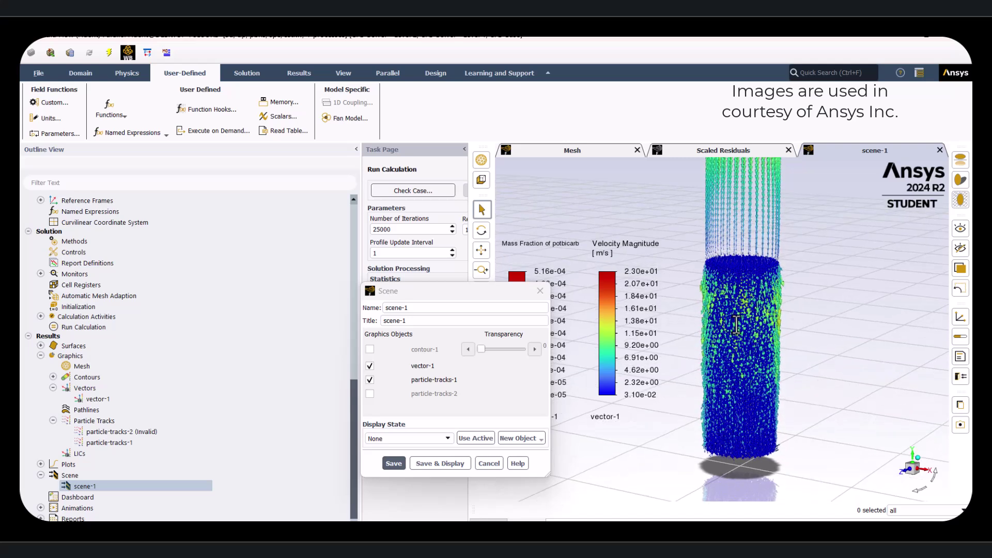
pyautogui.scroll(5, 741, 303)
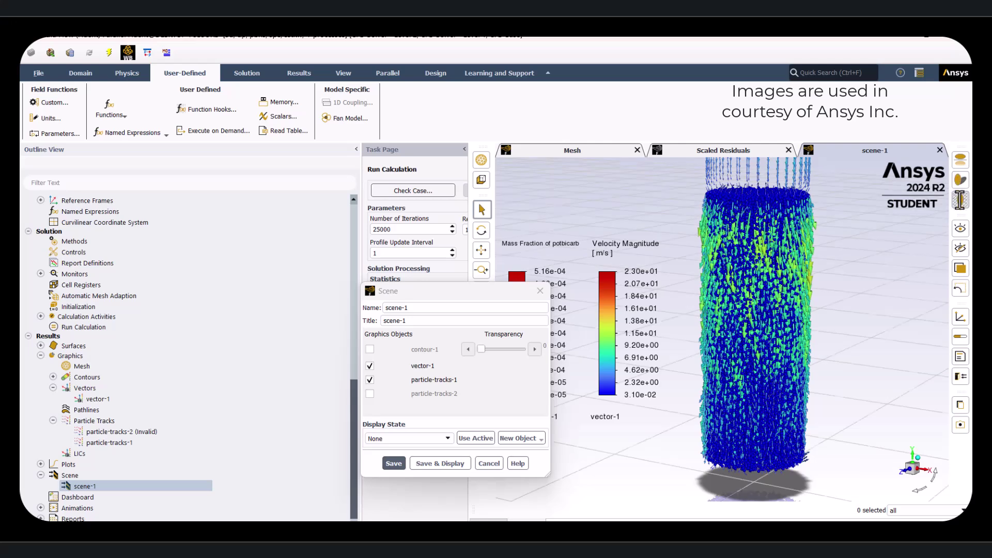
pyautogui.click(961, 181)
pyautogui.click(929, 196)
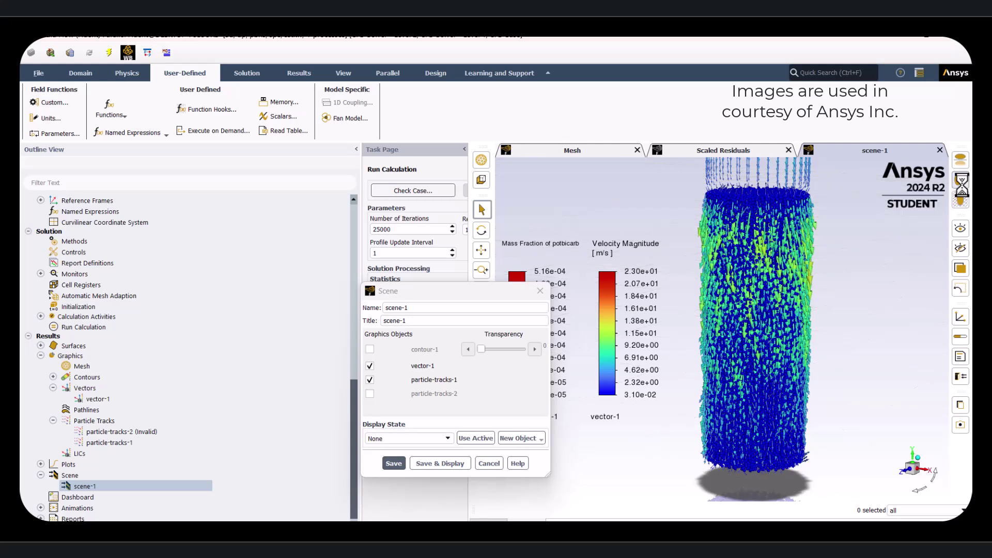
pyautogui.click(488, 463)
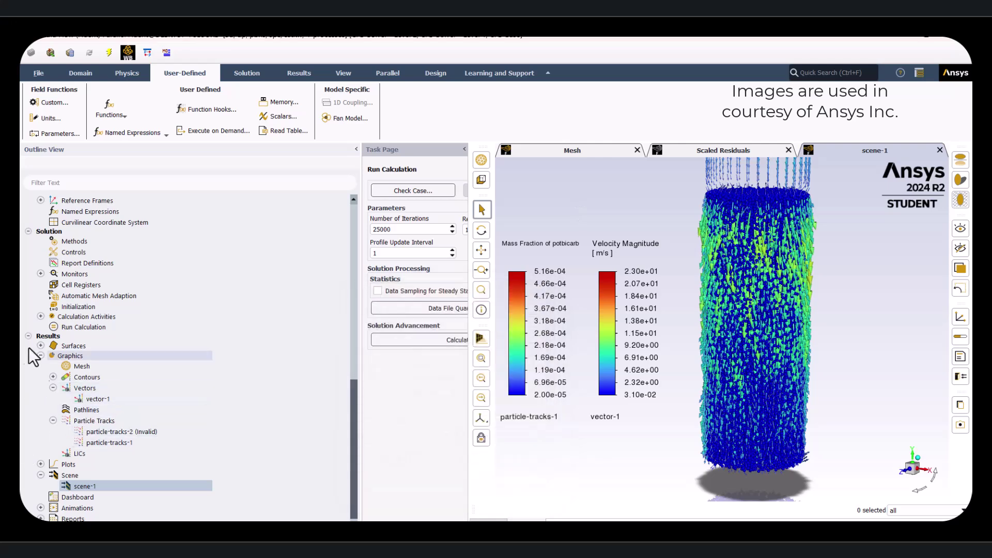
# - Run the calculation with the settings changes for the current calculation only, checking the console output and dismissing the completion notice
pyautogui.click(100, 323)
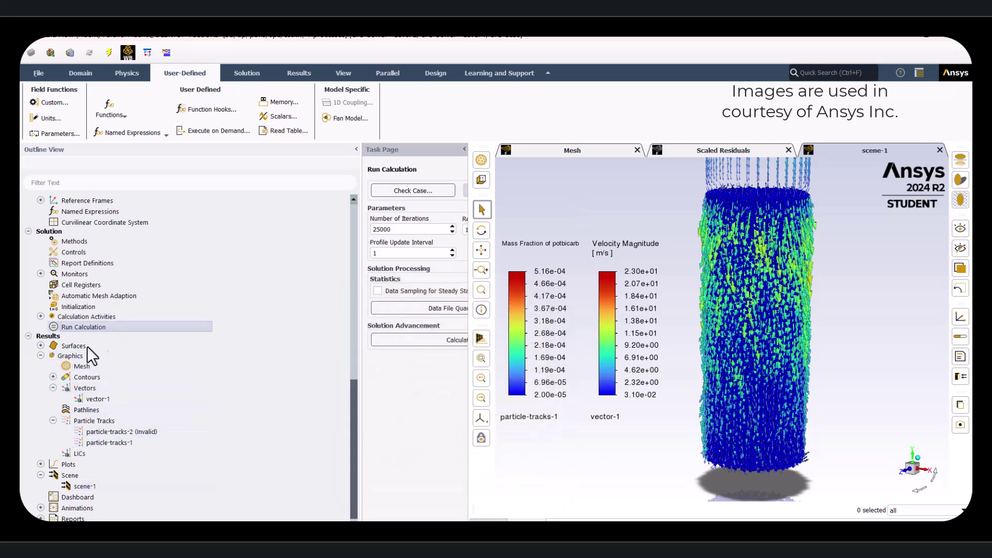
pyautogui.click(434, 343)
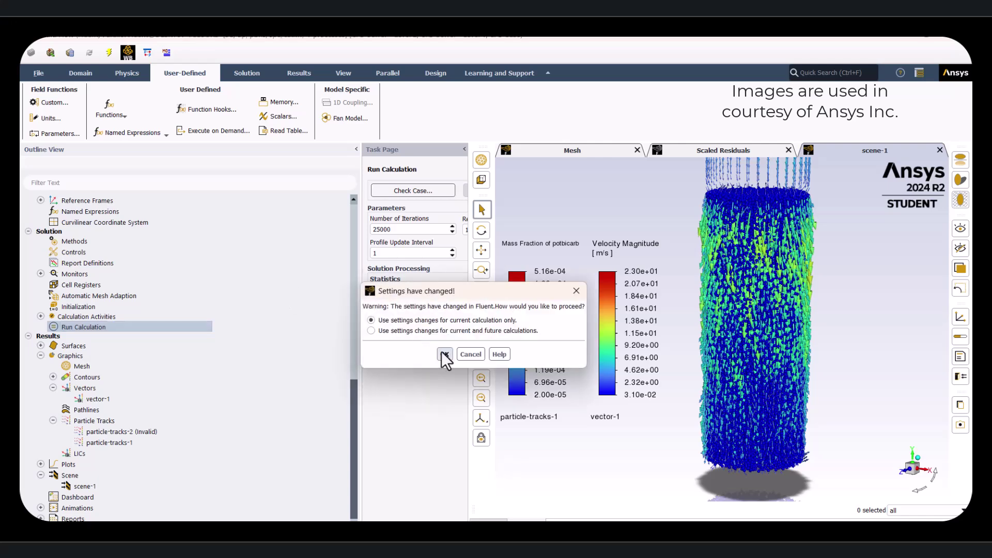
pyautogui.click(443, 353)
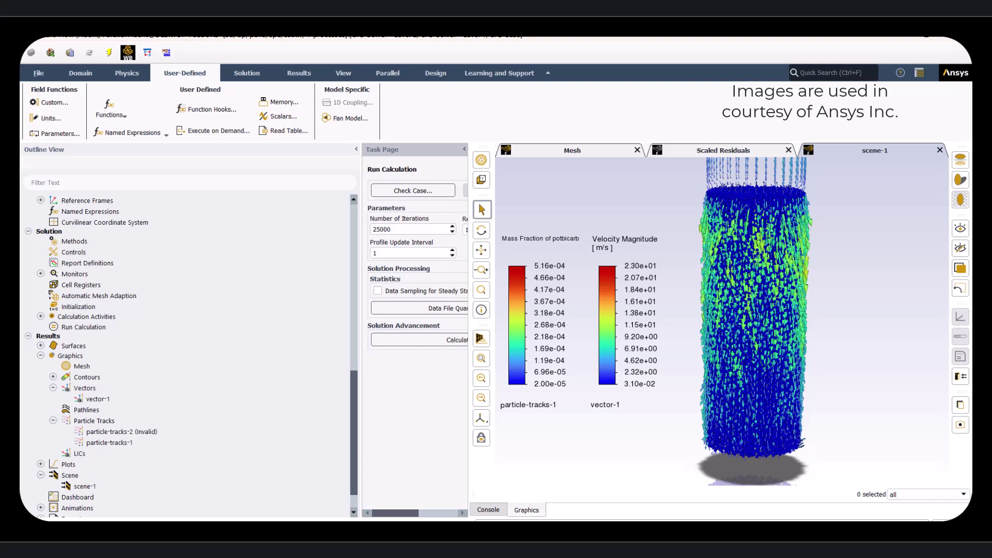
pyautogui.click(489, 510)
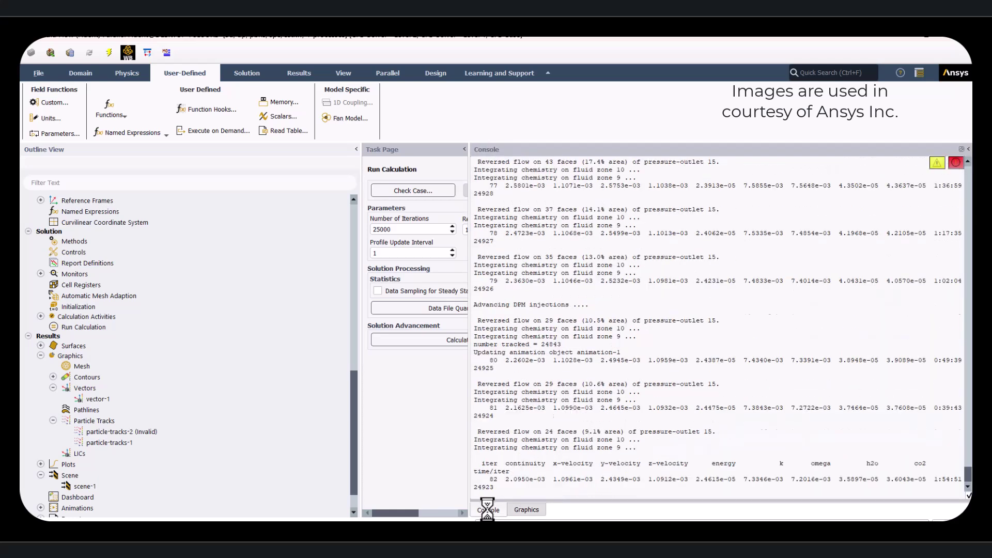
pyautogui.click(528, 510)
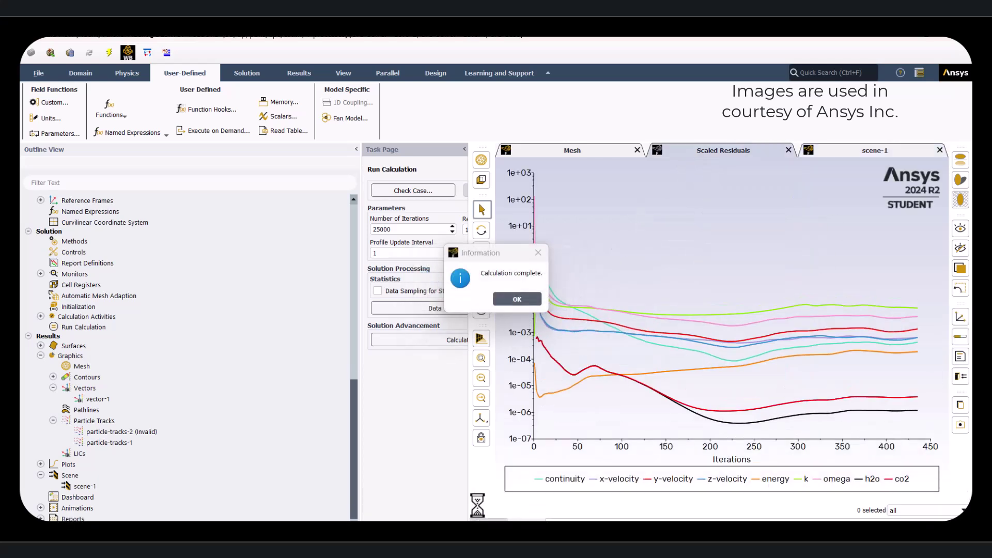
pyautogui.click(504, 300)
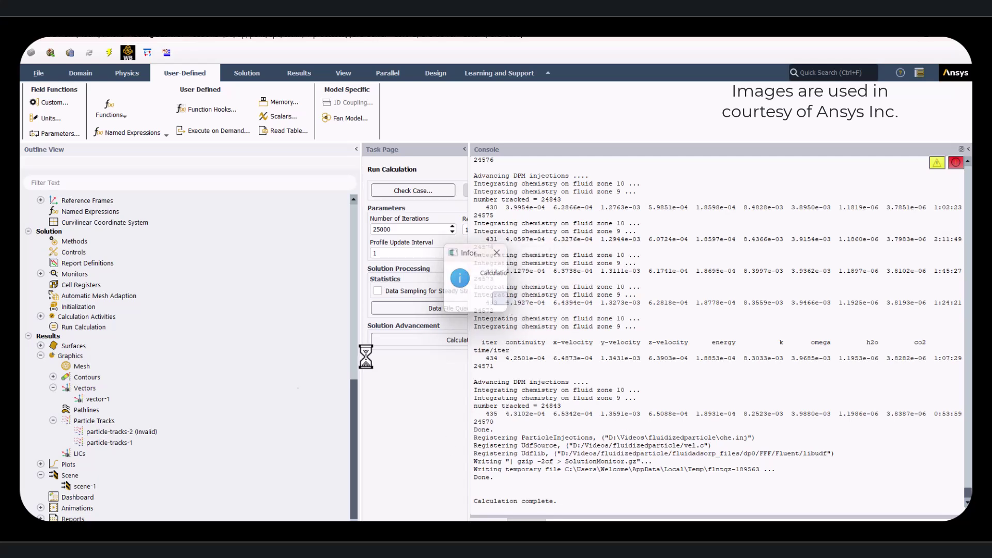
# - Track particle-tracks-2 again, save and display it colored by mass fraction of potbicarb, and close its settings
pyautogui.doubleClick(98, 436)
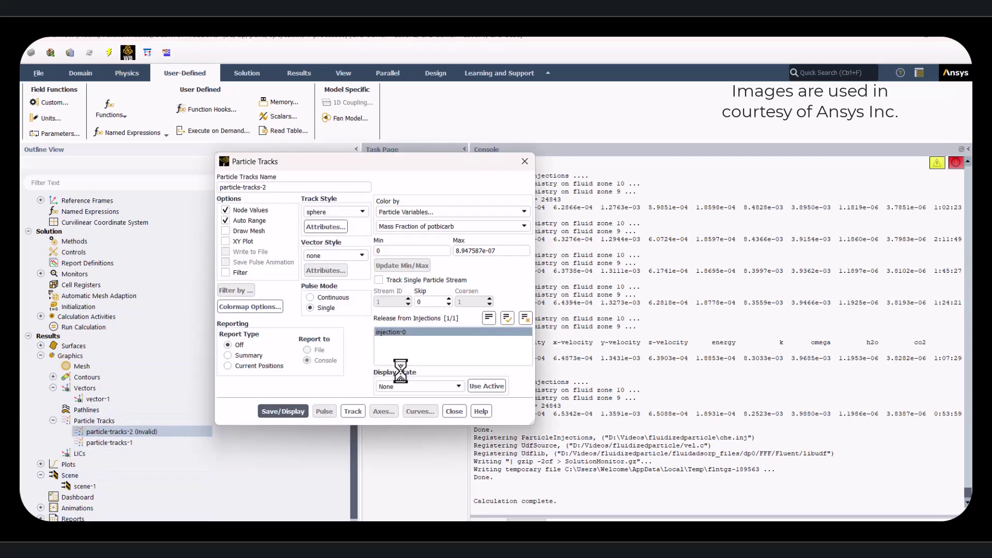
pyautogui.click(474, 251)
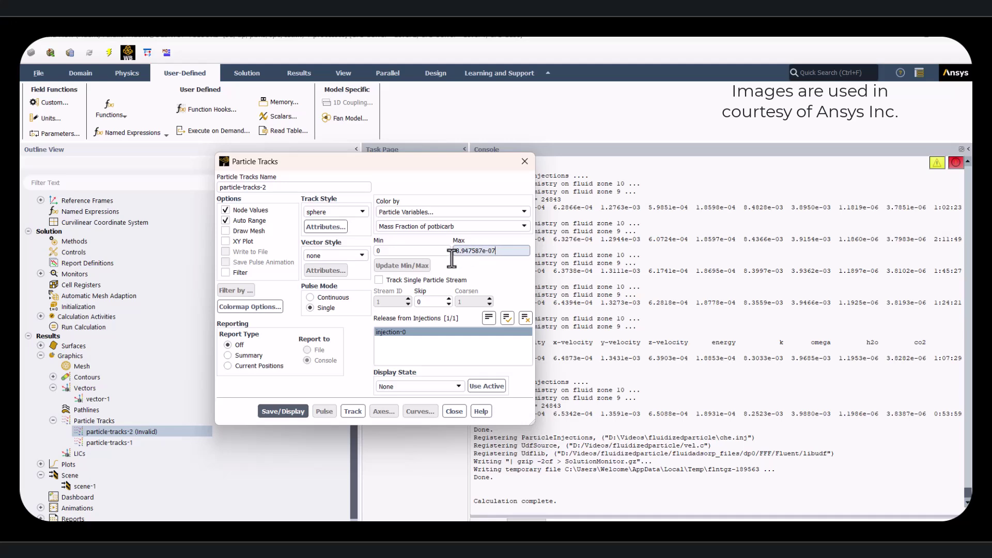
pyautogui.click(353, 412)
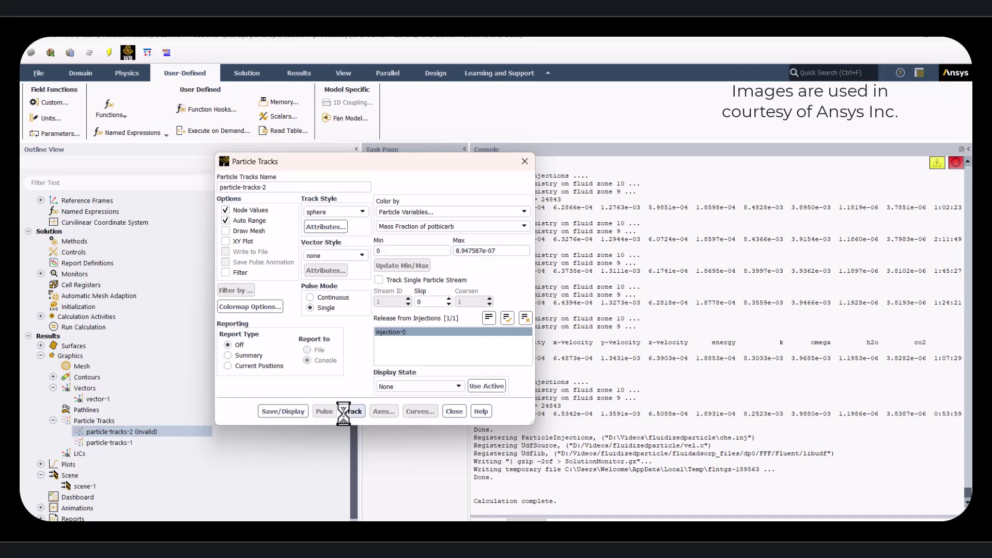
pyautogui.click(285, 412)
pyautogui.click(502, 251)
pyautogui.moveTo(496, 250); pyautogui.dragTo(443, 251)
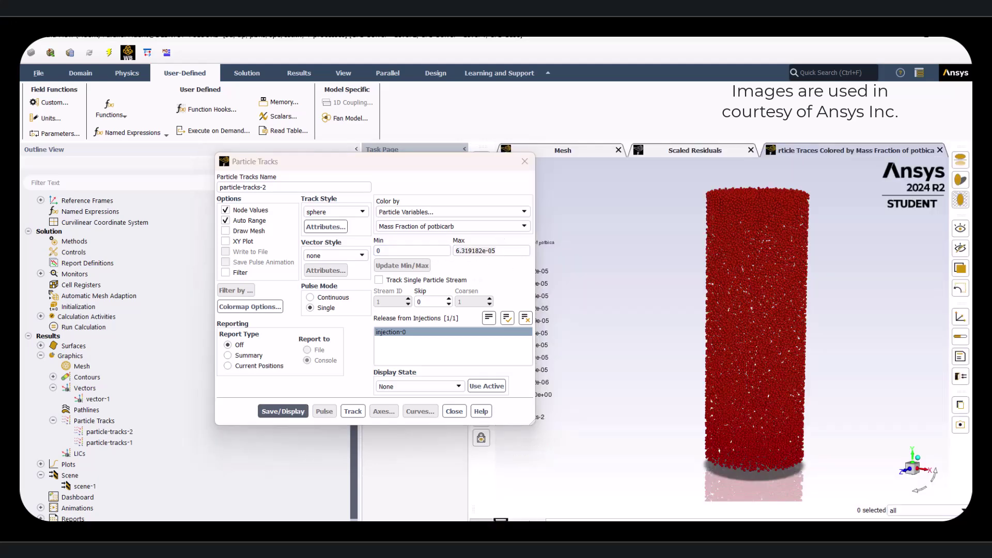
pyautogui.moveTo(724, 232); pyautogui.dragTo(750, 240)
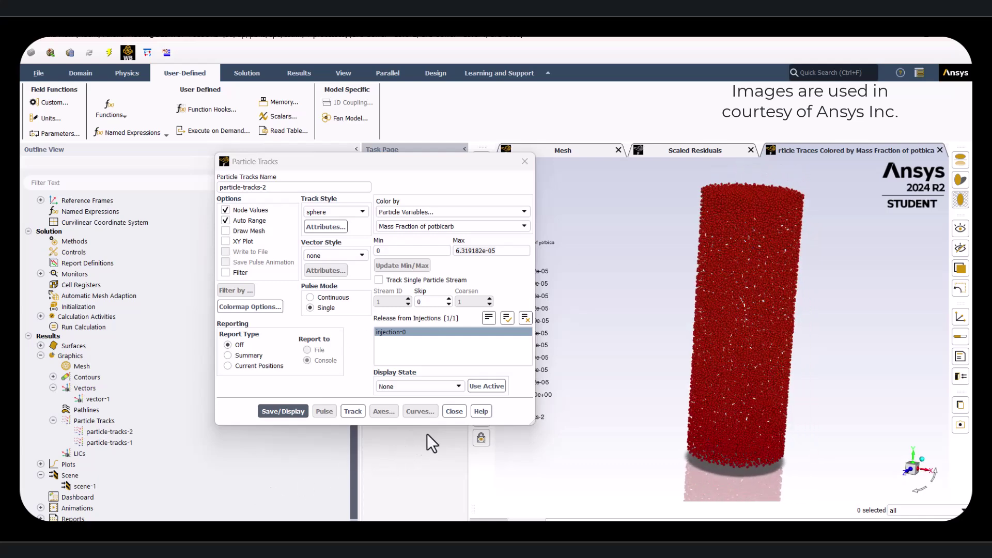
pyautogui.click(457, 414)
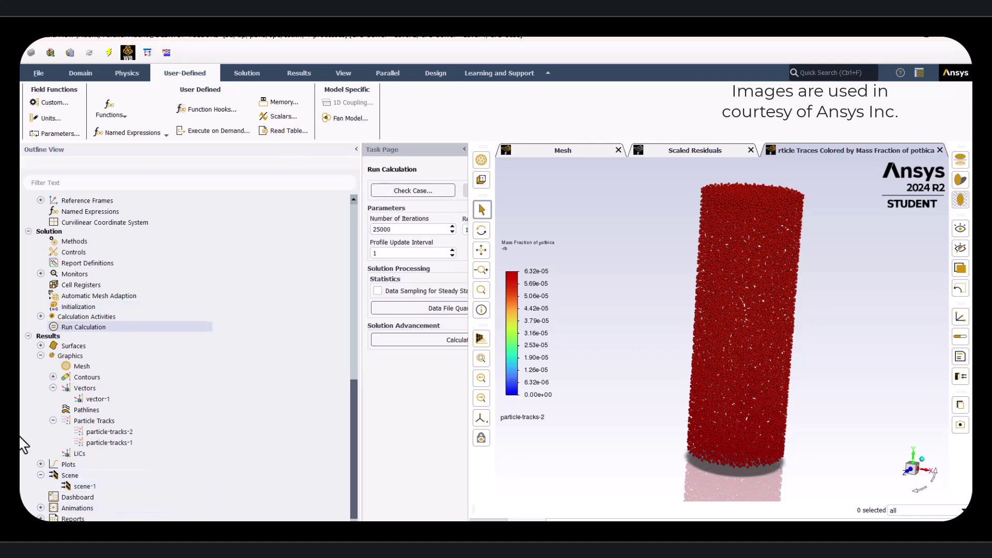
# - Compute the mass-average volume integral of the discrete phase variable DPM potcarb Concentration over the dembody cell zone
pyautogui.scroll(-1, 73, 487)
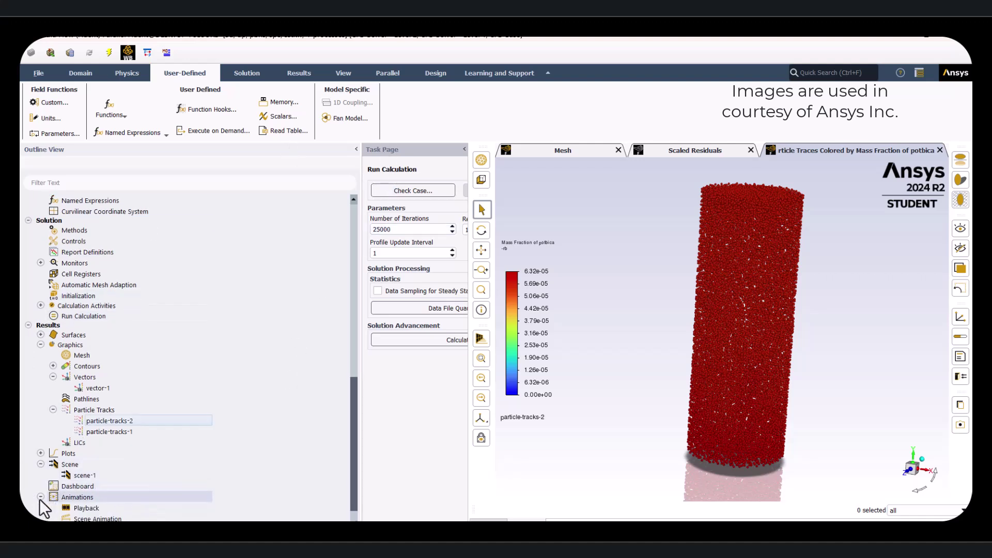
pyautogui.click(40, 498)
pyautogui.scroll(-1, 109, 485)
pyautogui.click(40, 510)
pyautogui.scroll(-2, 140, 468)
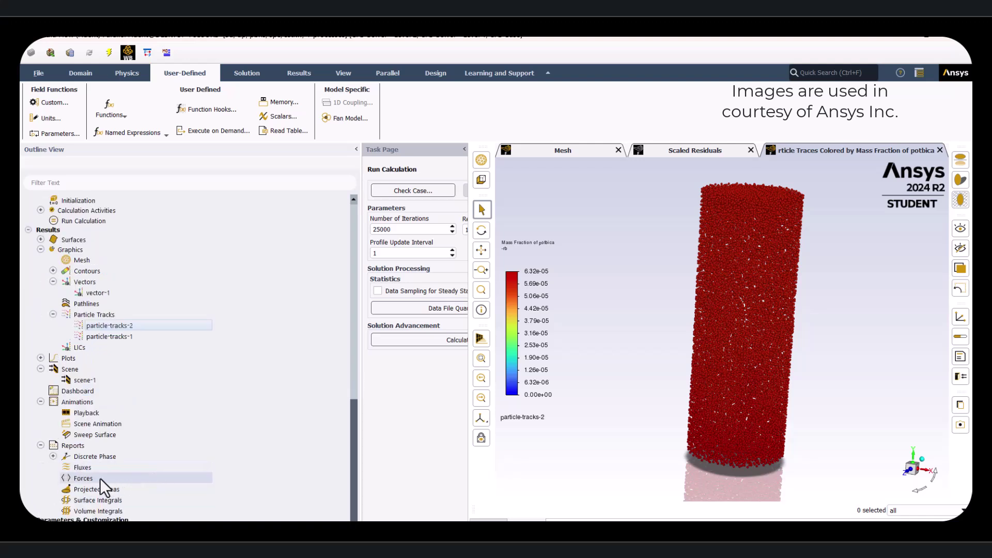
pyautogui.doubleClick(99, 511)
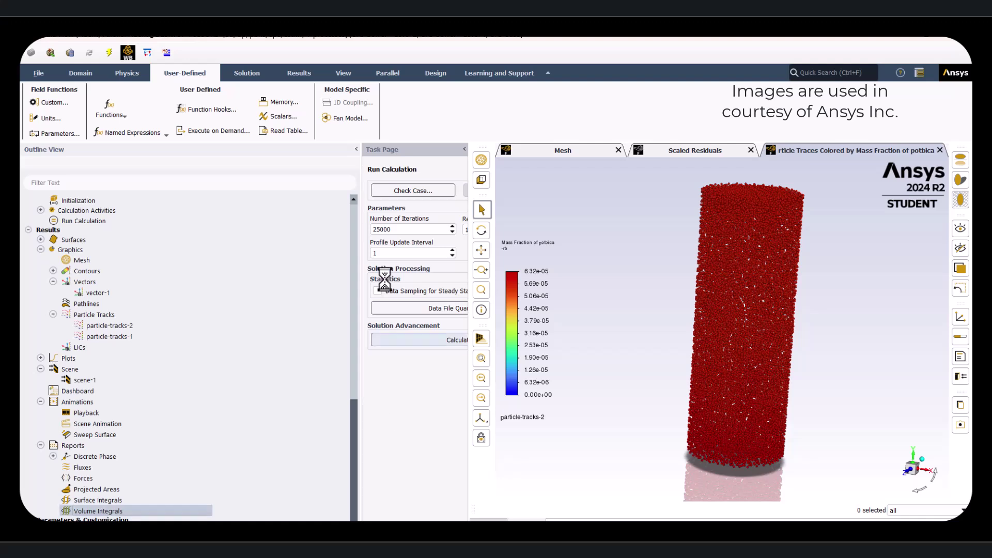
pyautogui.click(480, 316)
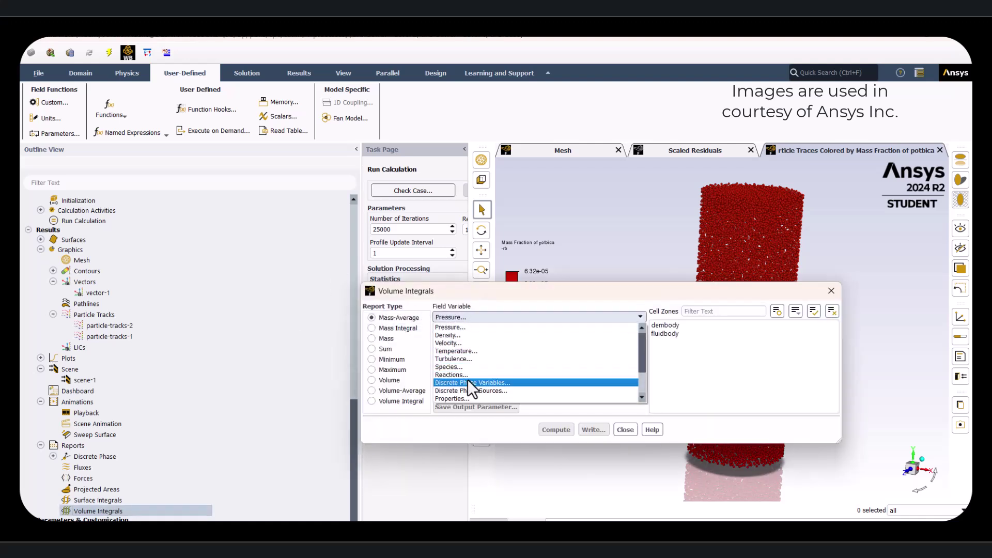
pyautogui.click(467, 379)
pyautogui.click(640, 333)
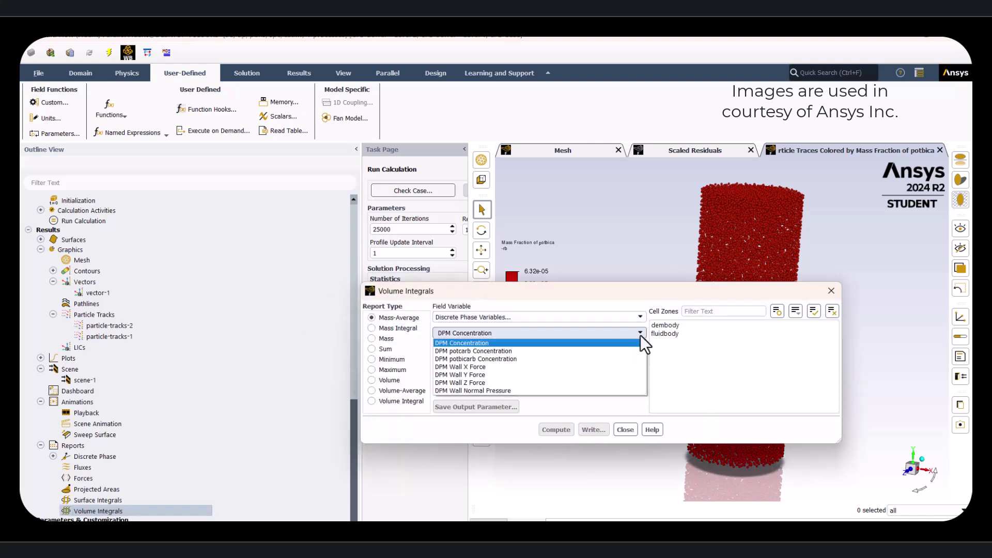
pyautogui.click(482, 350)
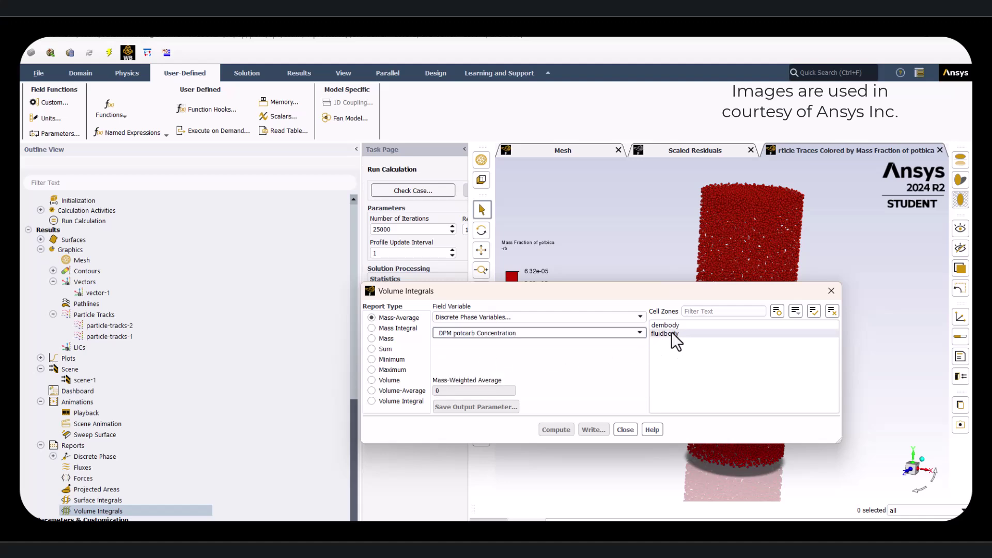
pyautogui.click(666, 325)
pyautogui.click(556, 430)
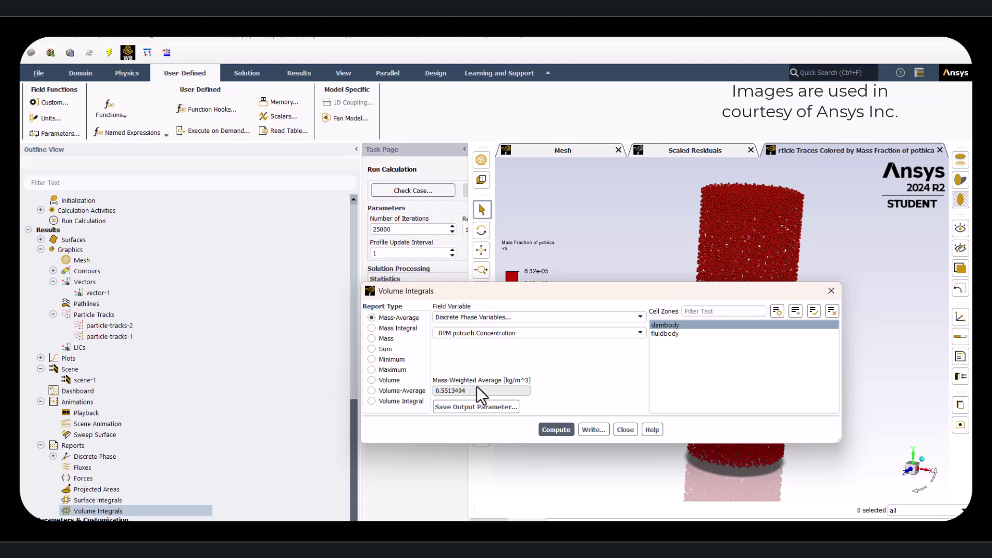
# - Compute the mass-average DPM potbicarb Concentration over dembody and close the volume integrals report
pyautogui.click(640, 333)
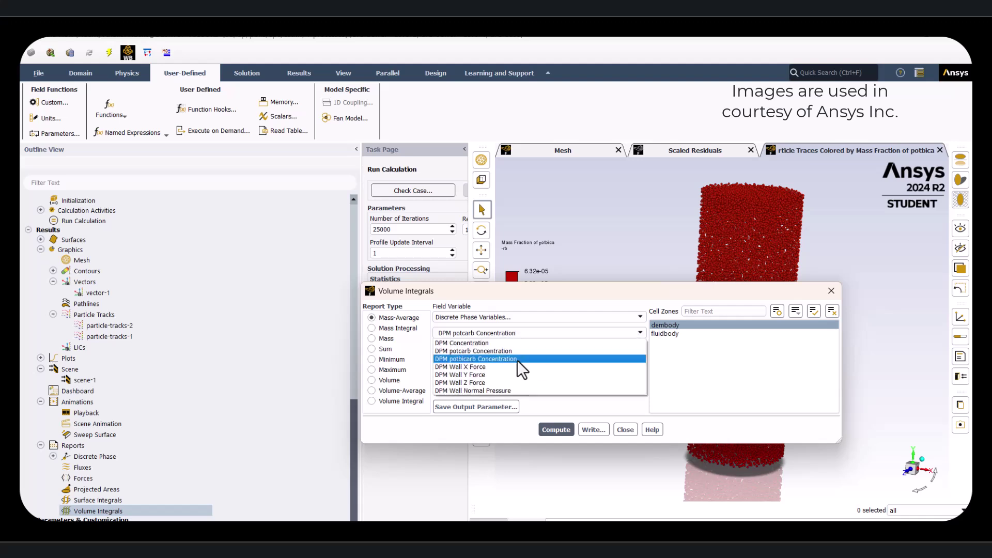
pyautogui.click(514, 359)
pyautogui.click(545, 429)
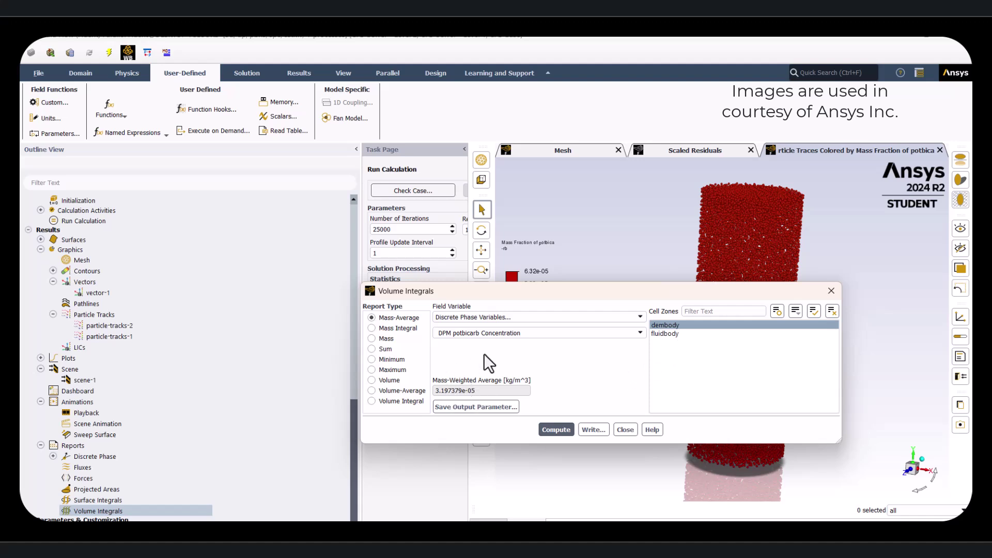
pyautogui.click(639, 332)
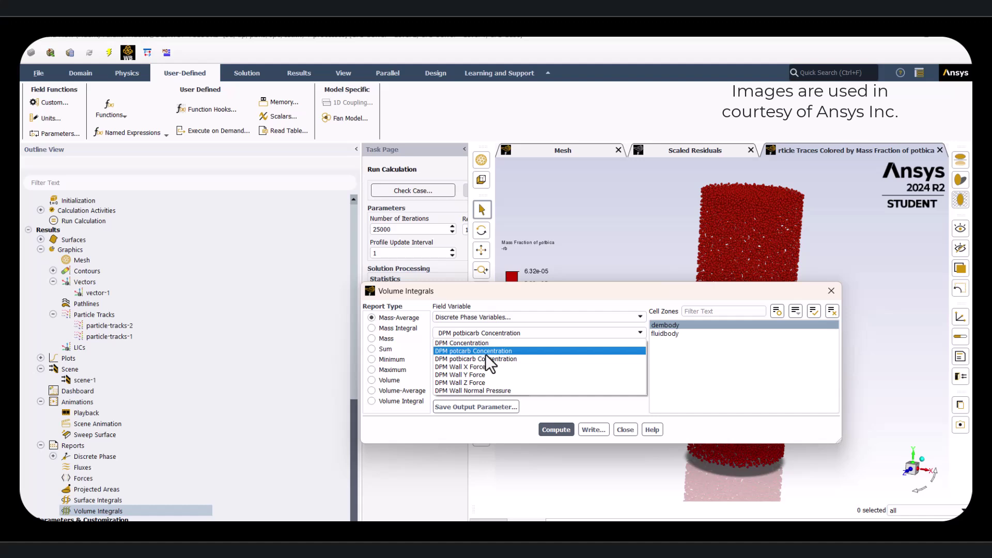
pyautogui.click(748, 210)
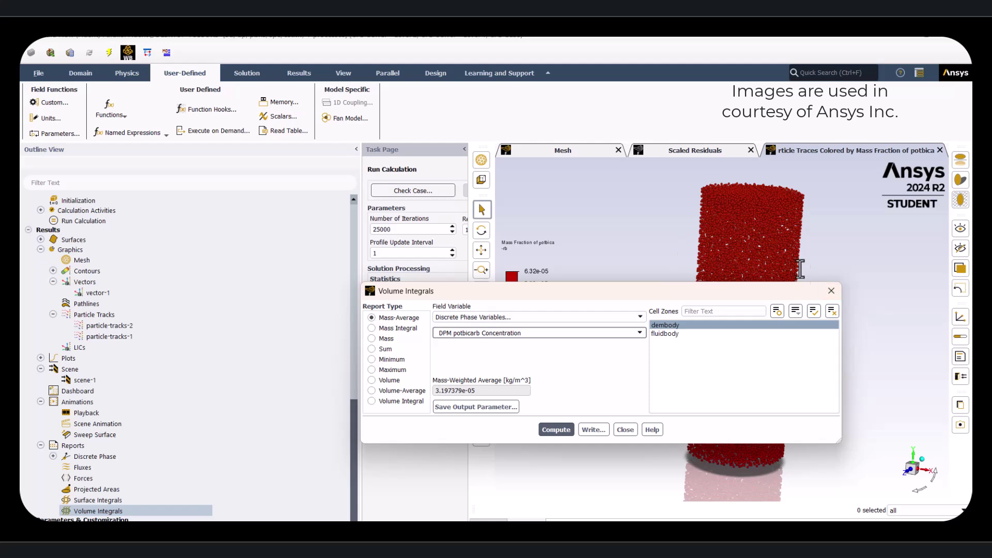
pyautogui.click(831, 291)
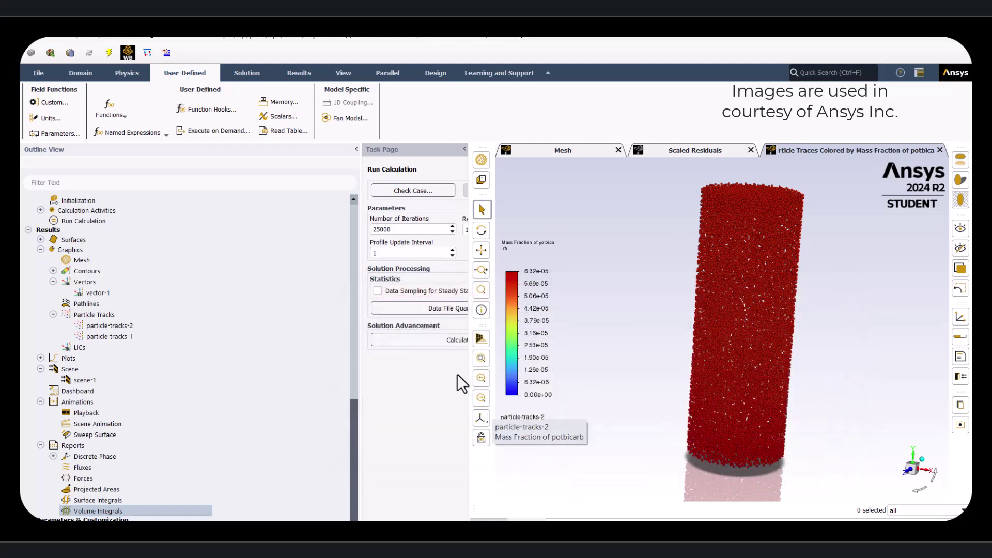